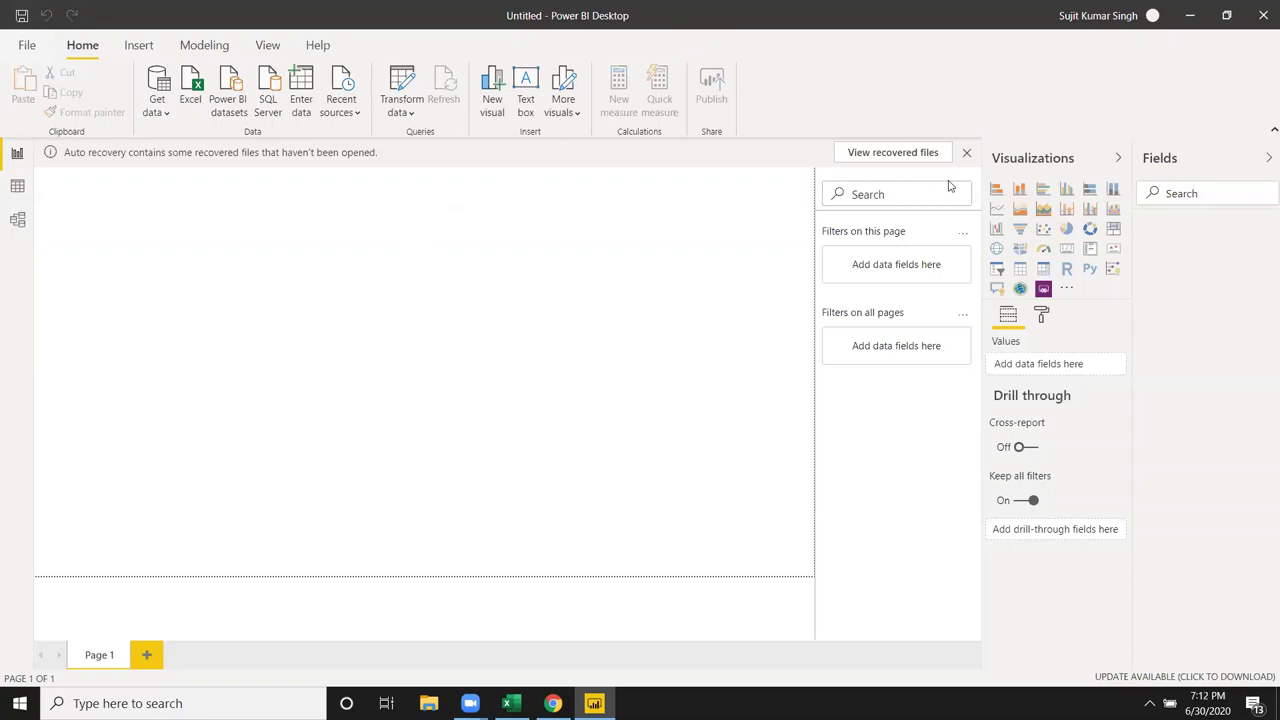
Dismiss the auto-recovery banner and its recovery prompt.
click(966, 153)
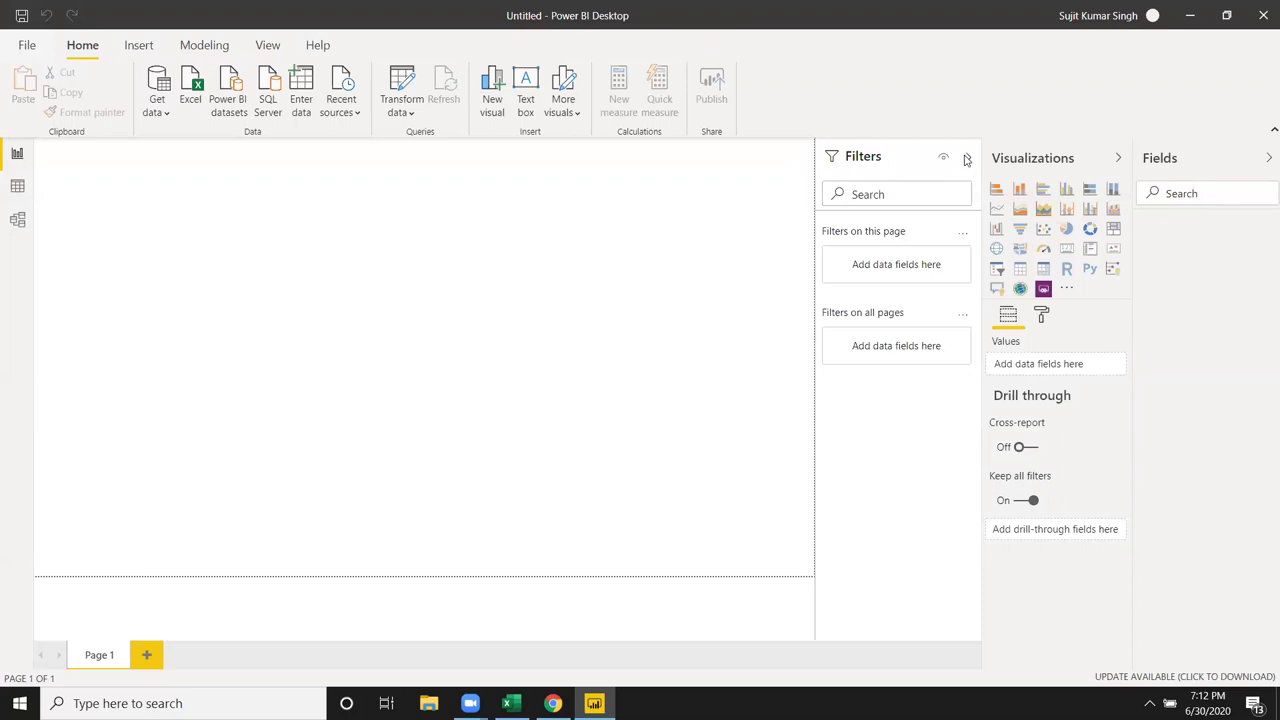
click(735, 402)
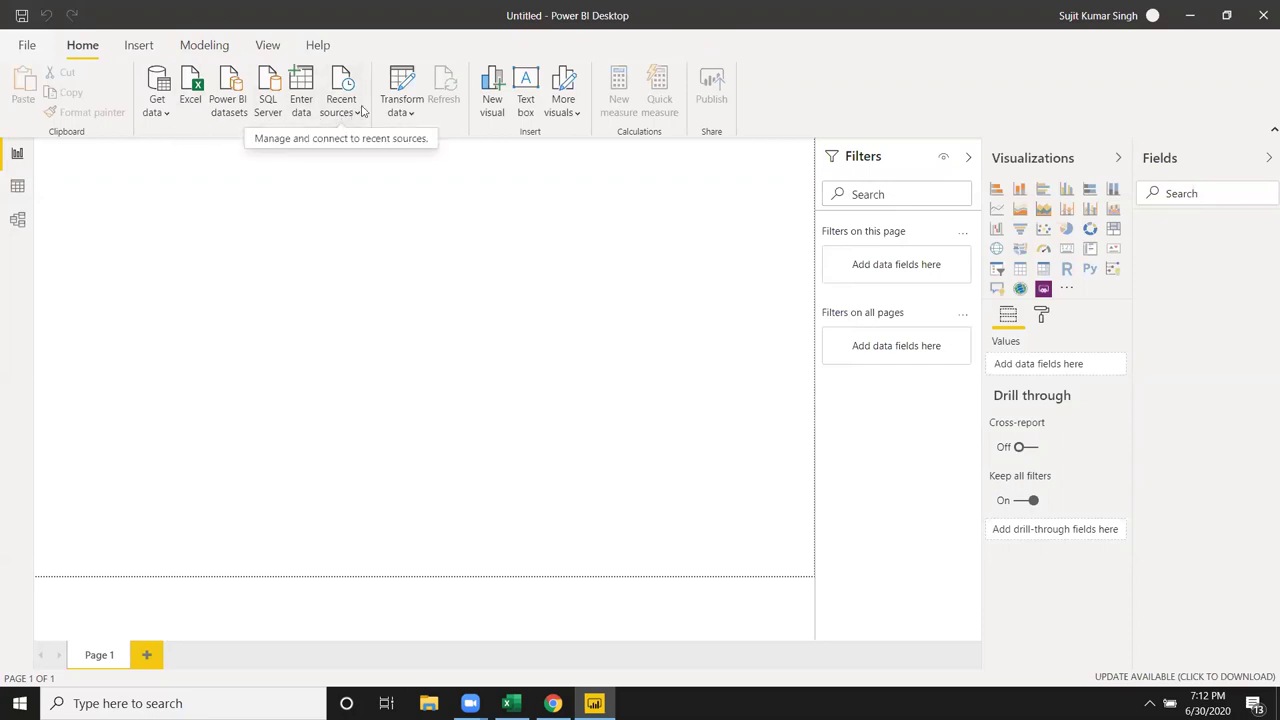
Create a new blank query, Query1, from the Get data dropdown.
click(166, 113)
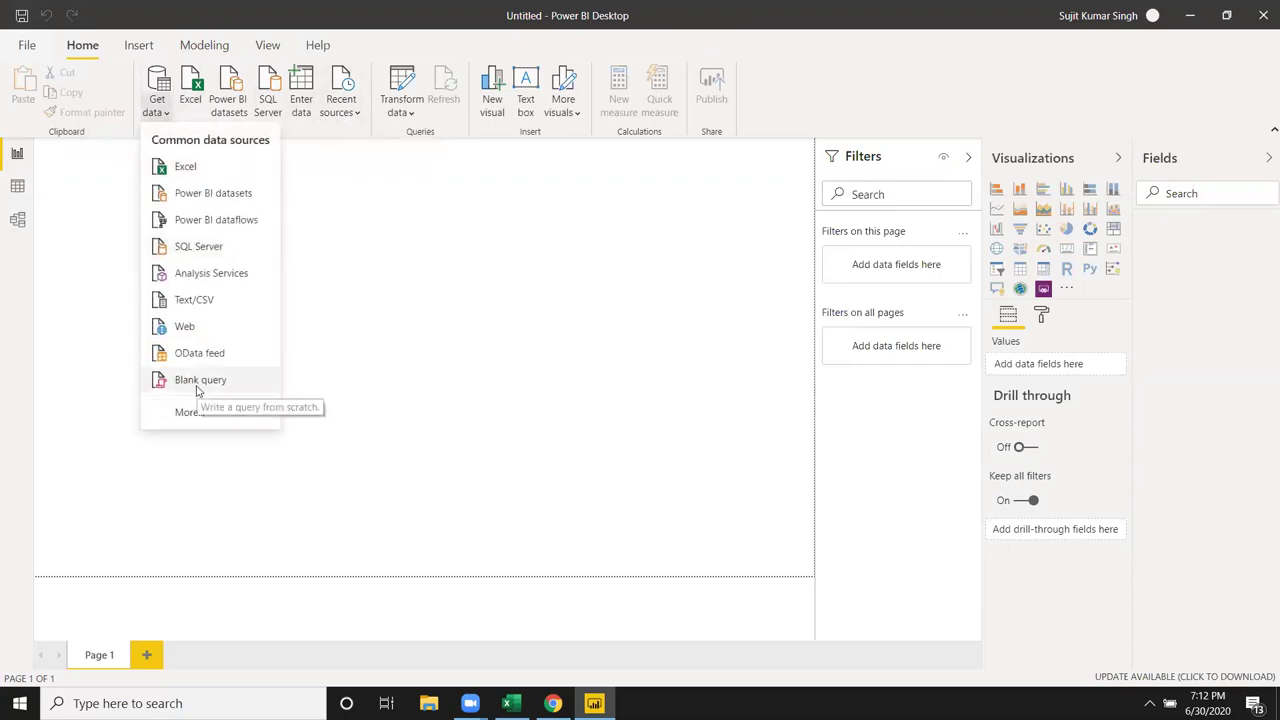
click(197, 390)
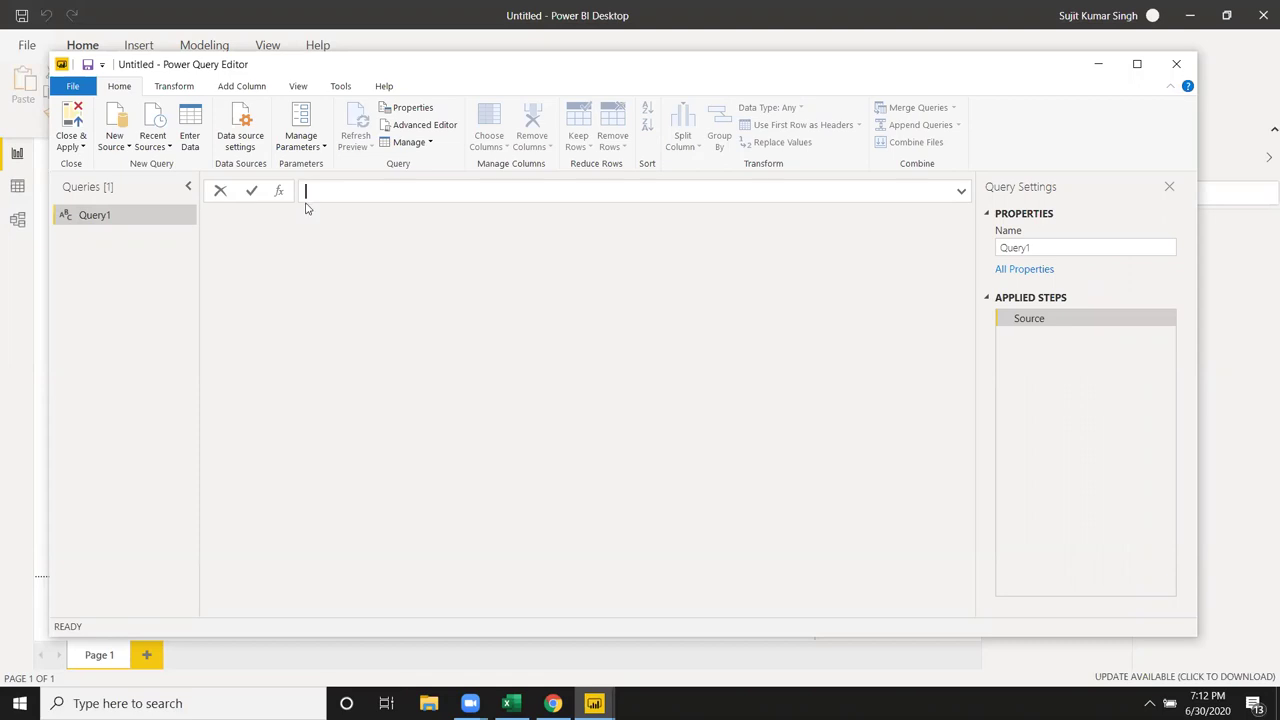
Load PWE.csv through the Text/CSV connector as a new PWE query.
click(116, 146)
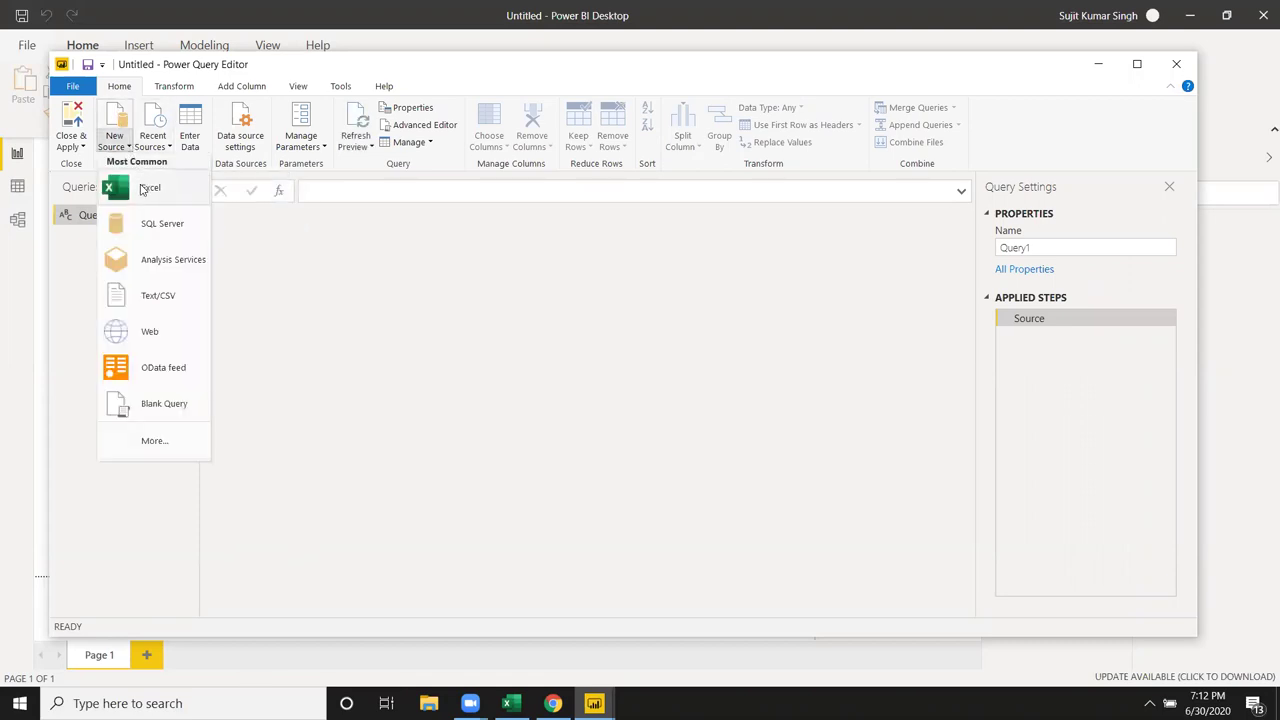
click(170, 445)
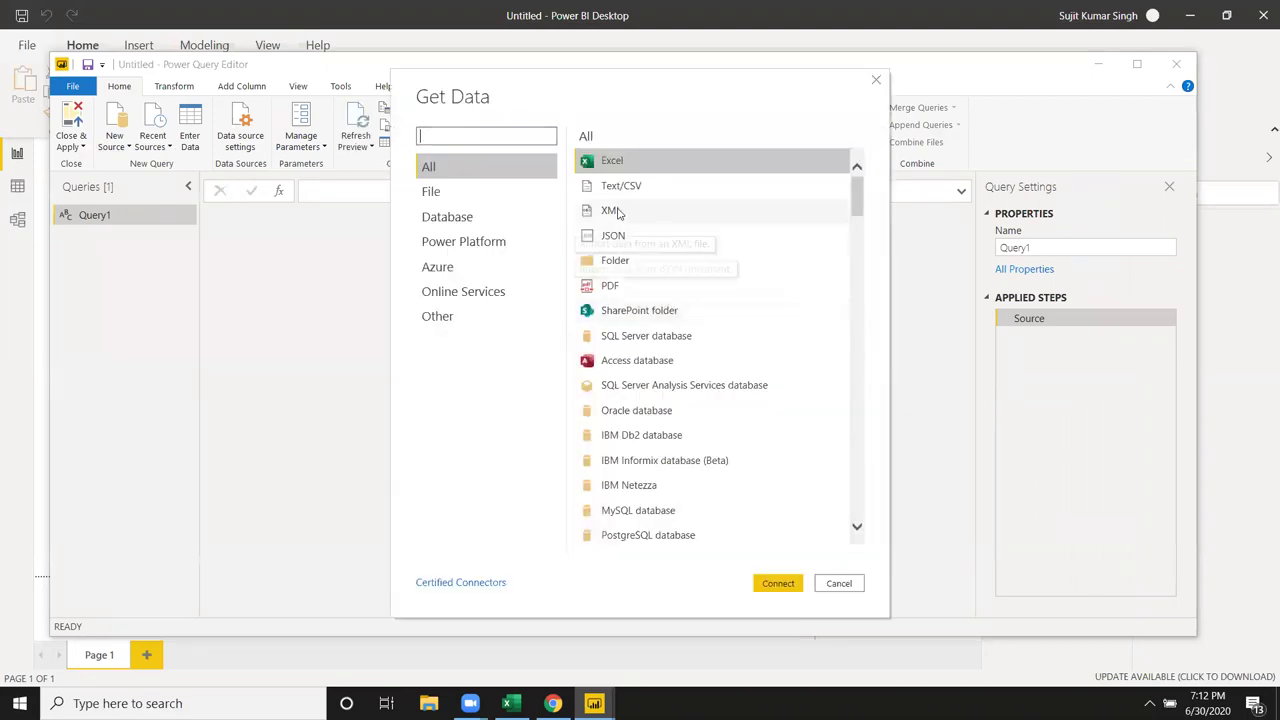
click(620, 186)
click(781, 586)
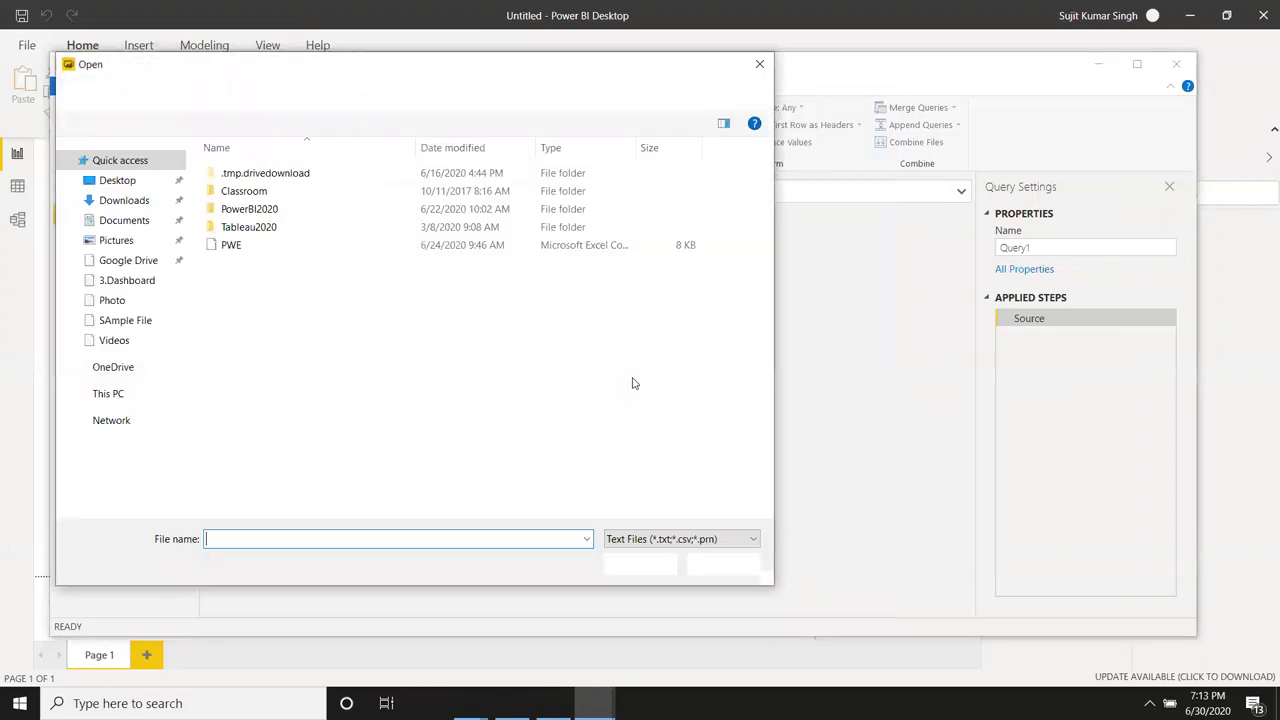
click(277, 247)
click(654, 568)
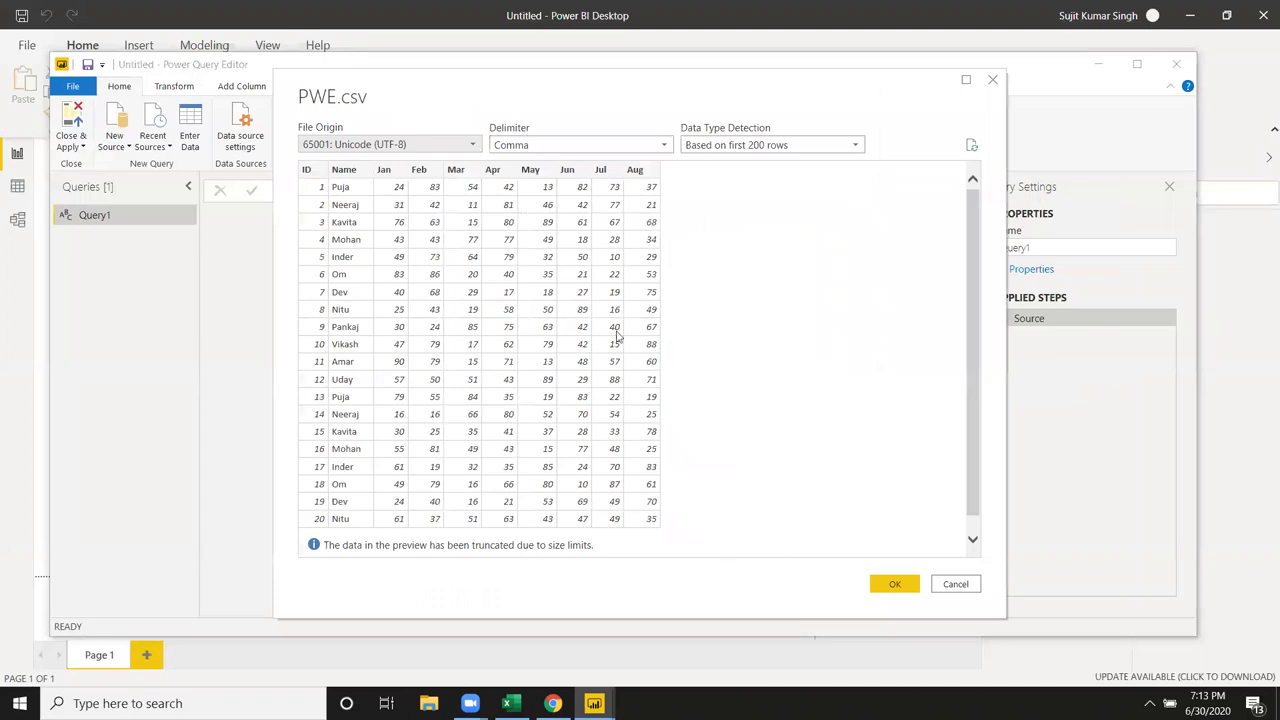
click(893, 588)
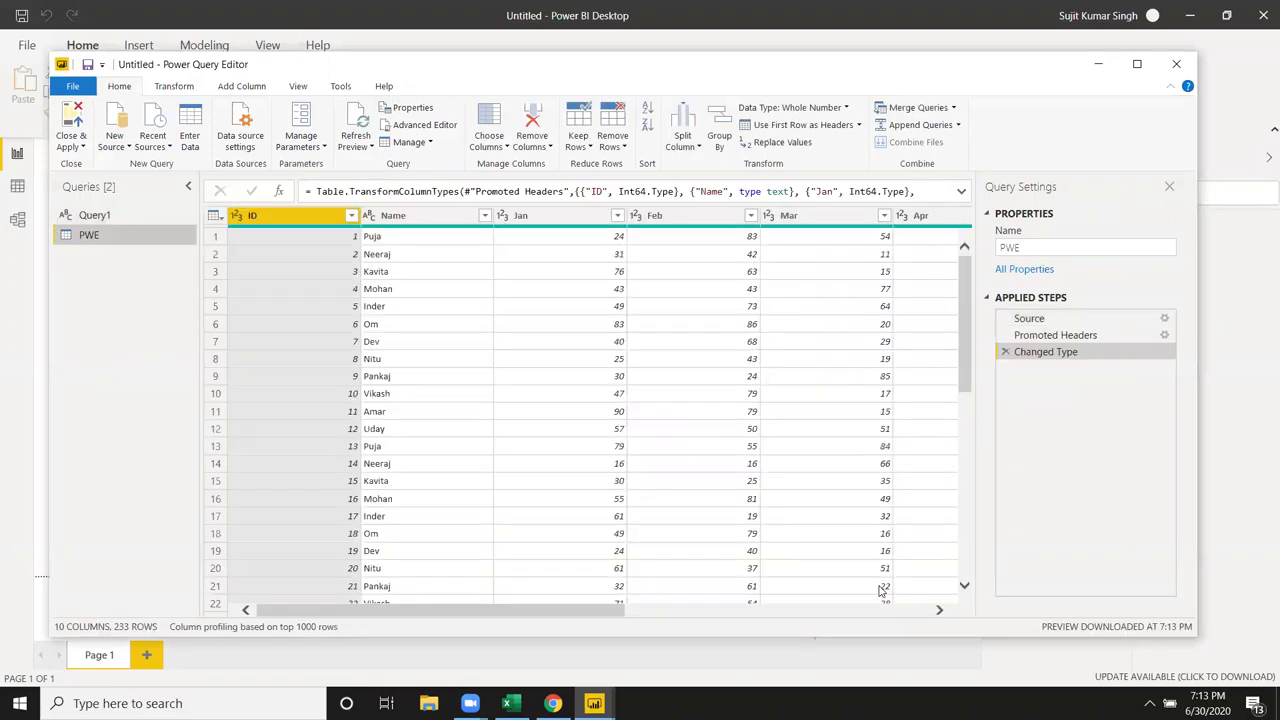
Open the PWE query's M code in the Advanced Editor.
mouse_move(566, 611)
mouse_down()
mouse_move(705, 605)
mouse_move(387, 519)
mouse_up()
click(133, 218)
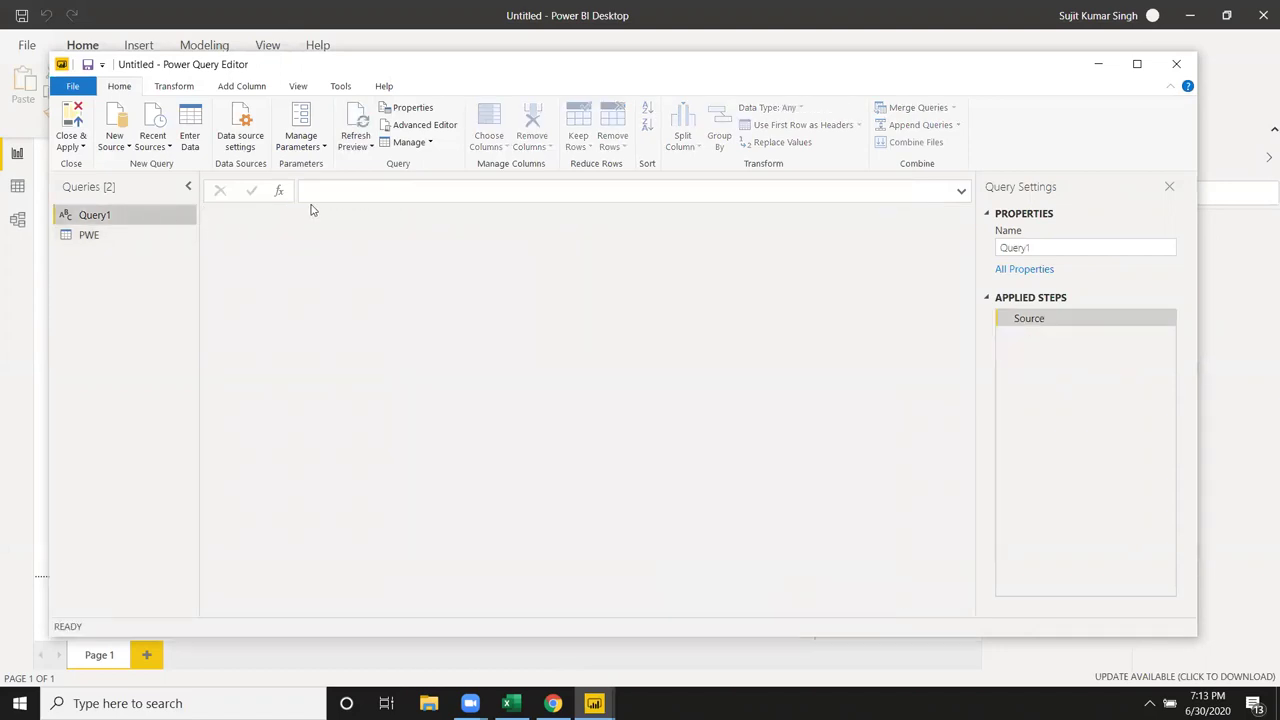
click(104, 240)
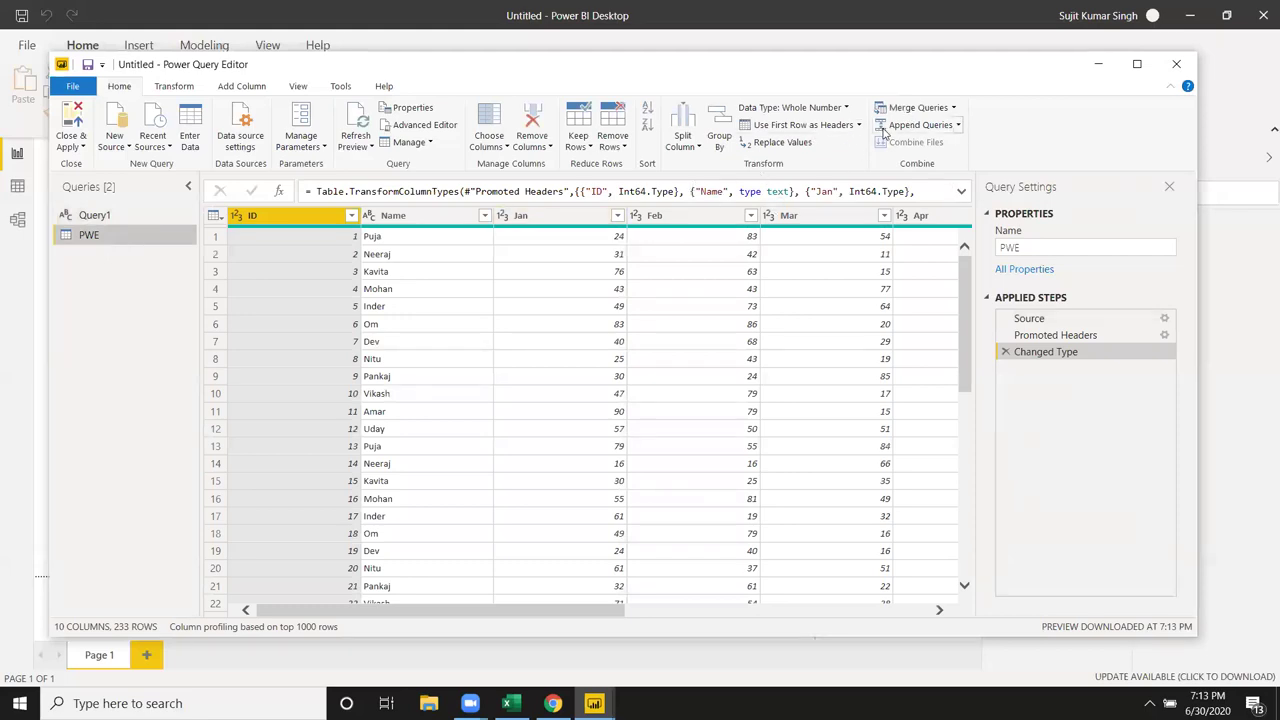
click(300, 88)
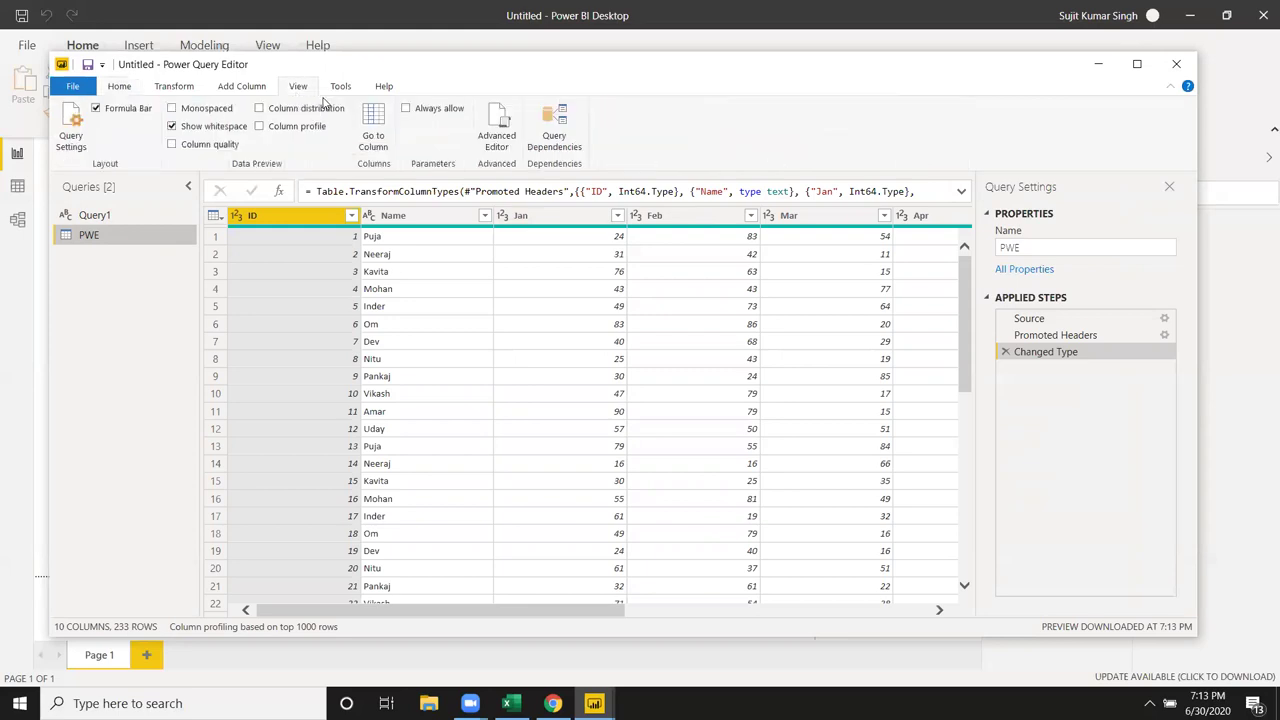
click(497, 137)
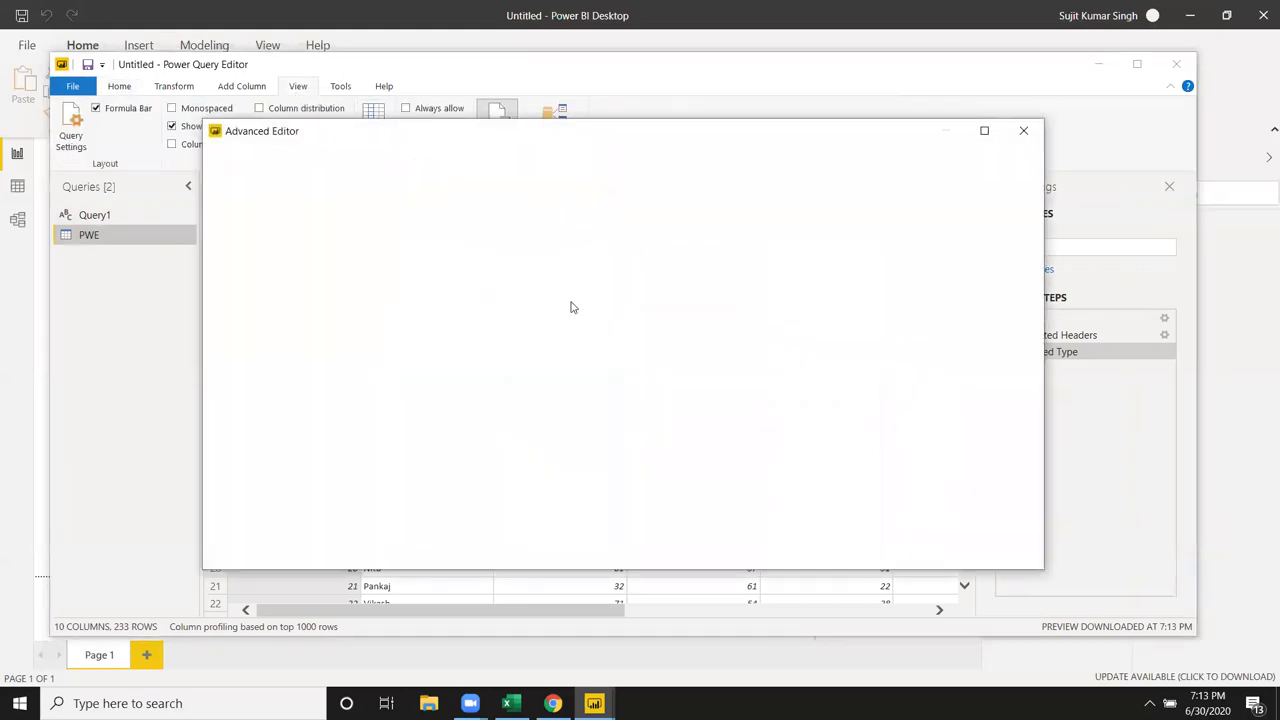
Select the Source line that loads PWE.csv, close the editor, and return to Query1.
click(328, 296)
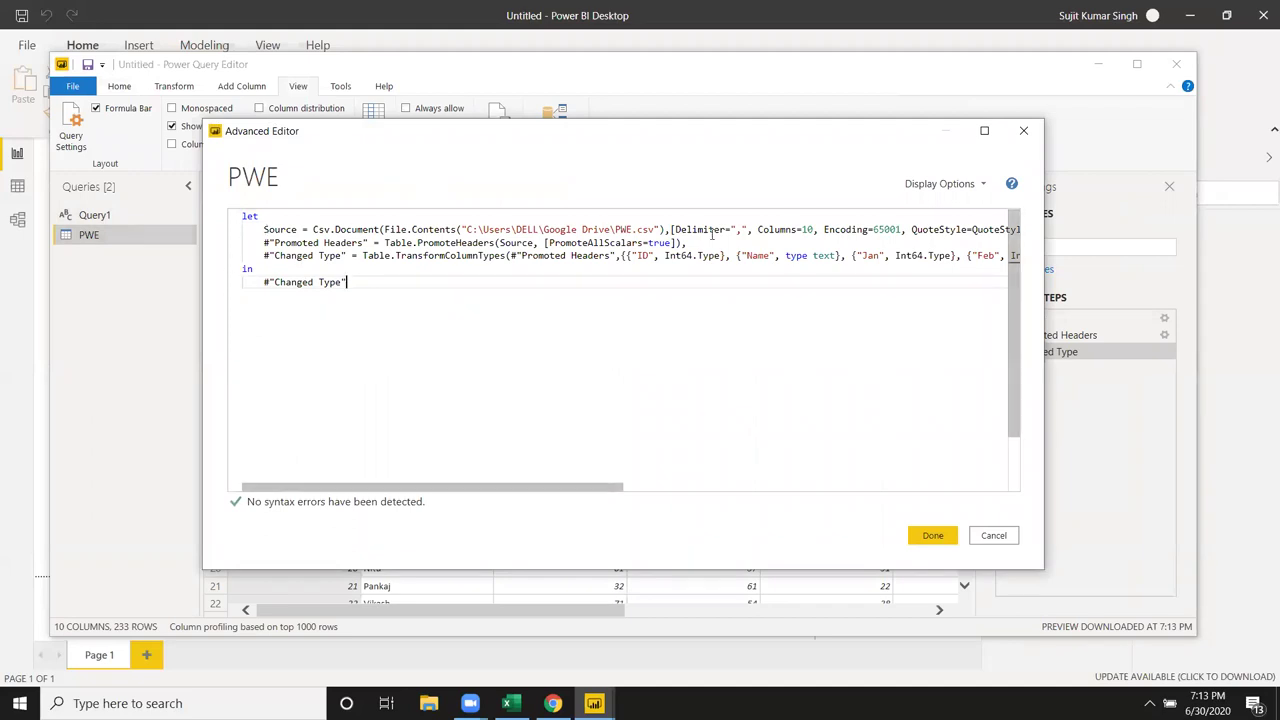
click(802, 229)
click(262, 230)
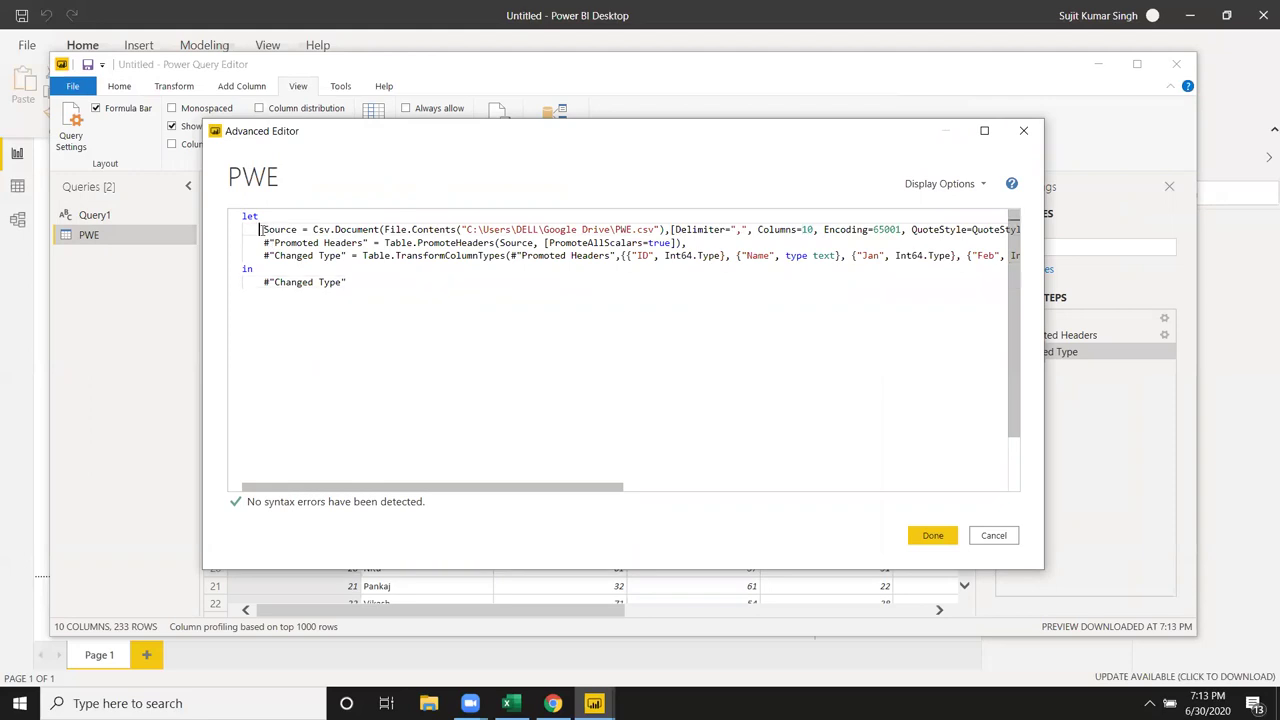
key(shift+End)
key(ctrl+c)
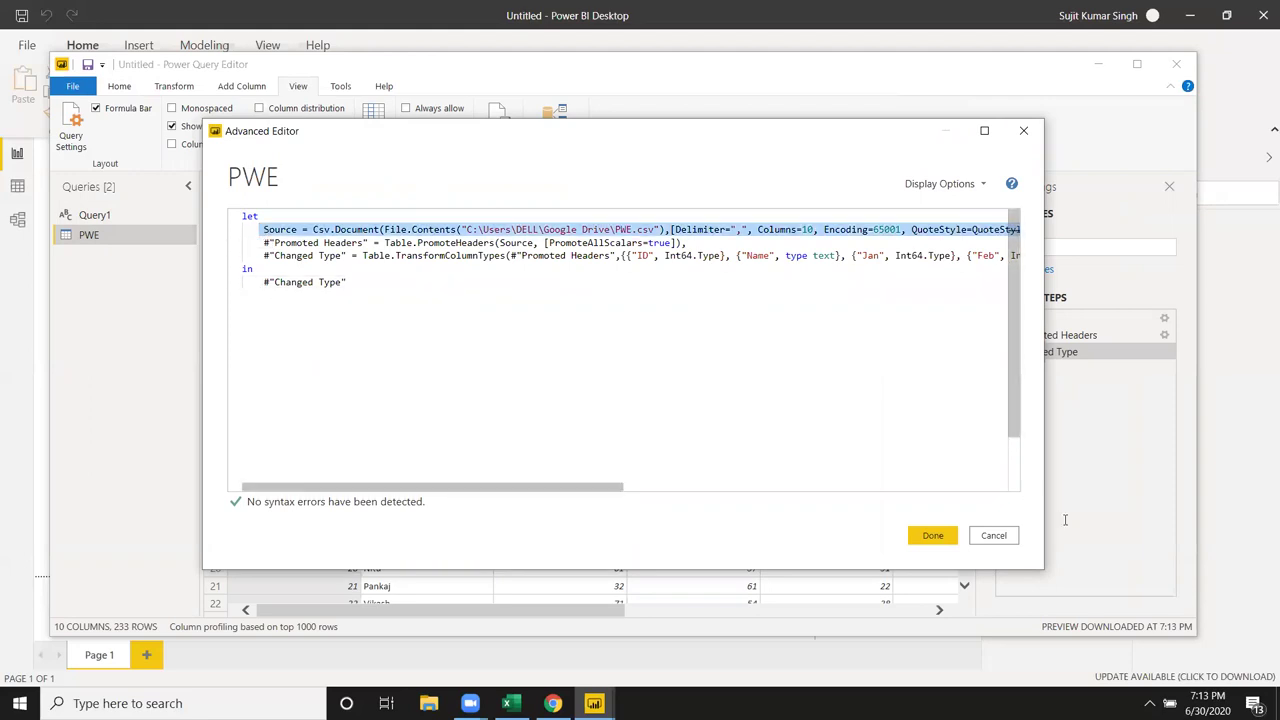
click(932, 535)
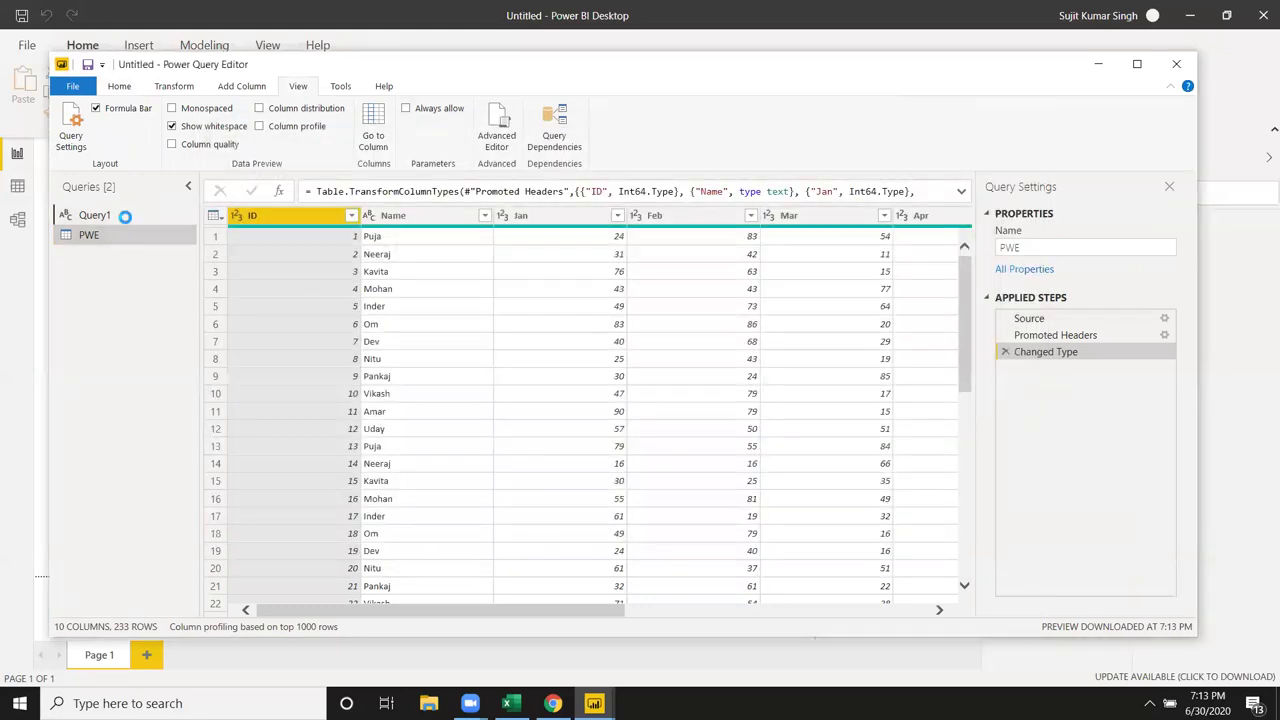
click(124, 216)
Replace Query1's empty Source step with the copied Csv.Document line and fix the trailing comma.
click(492, 136)
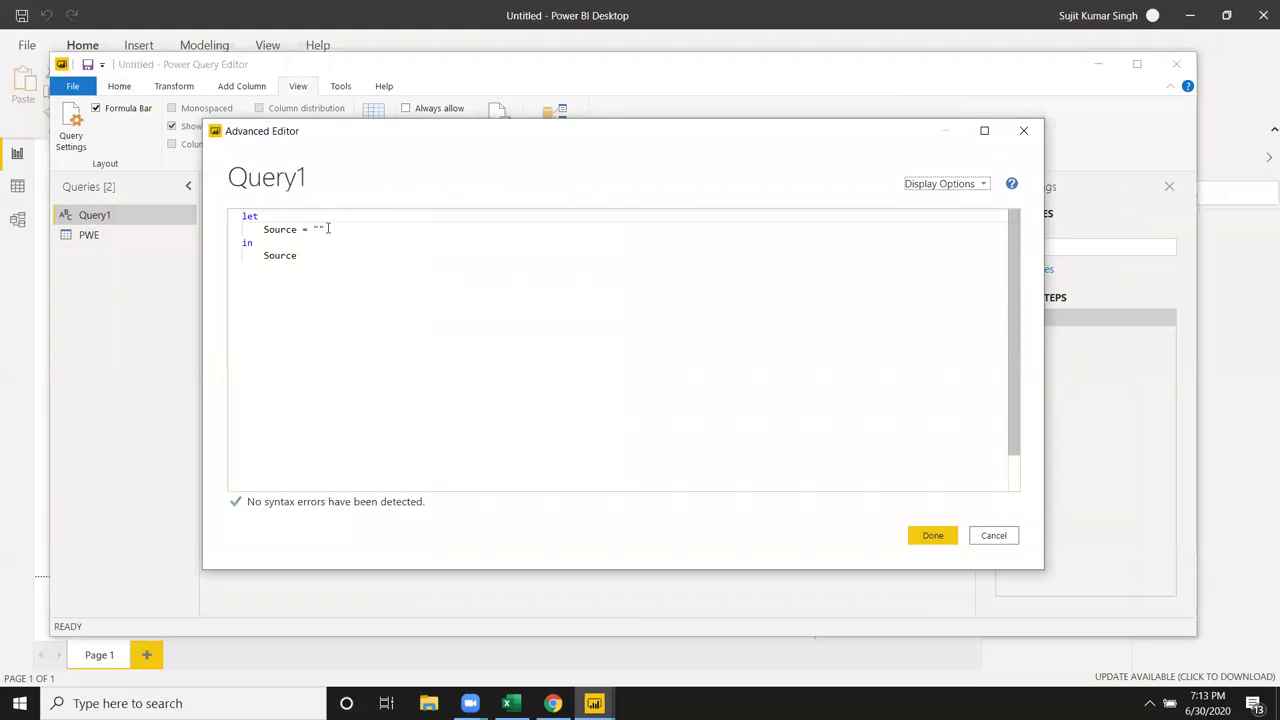
drag(325, 229, 252, 241)
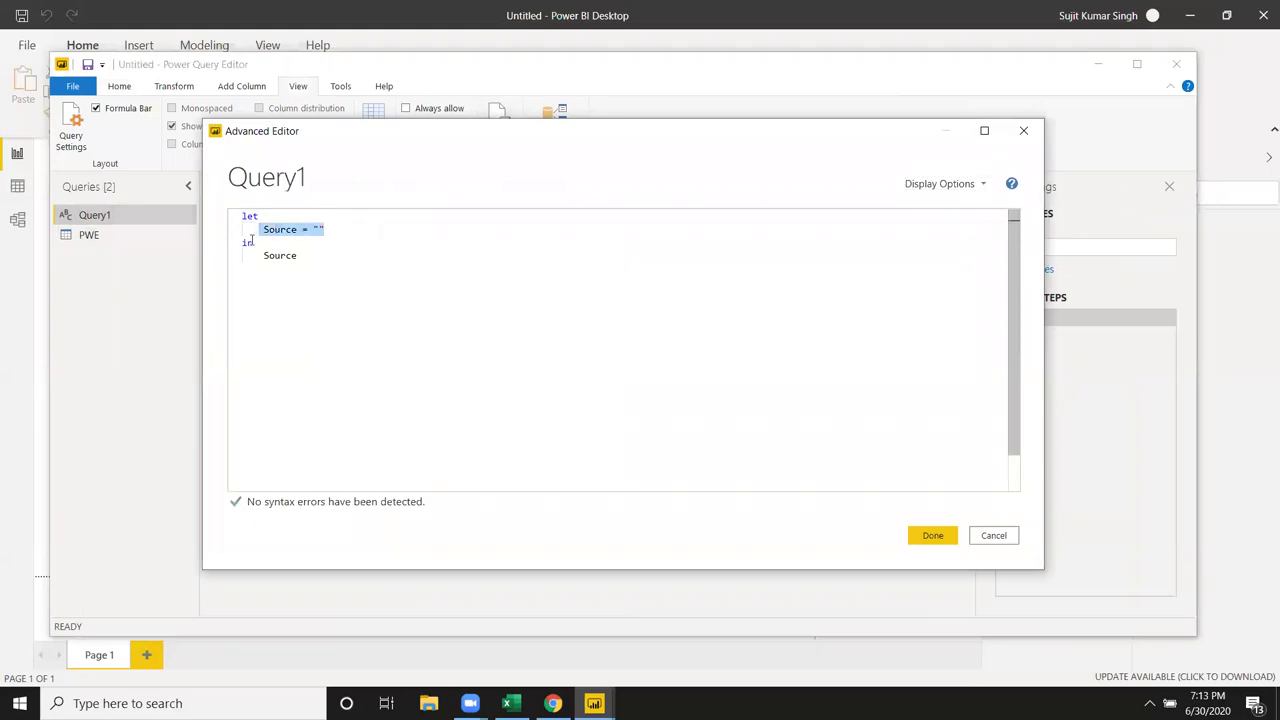
key(ctrl+v)
click(309, 271)
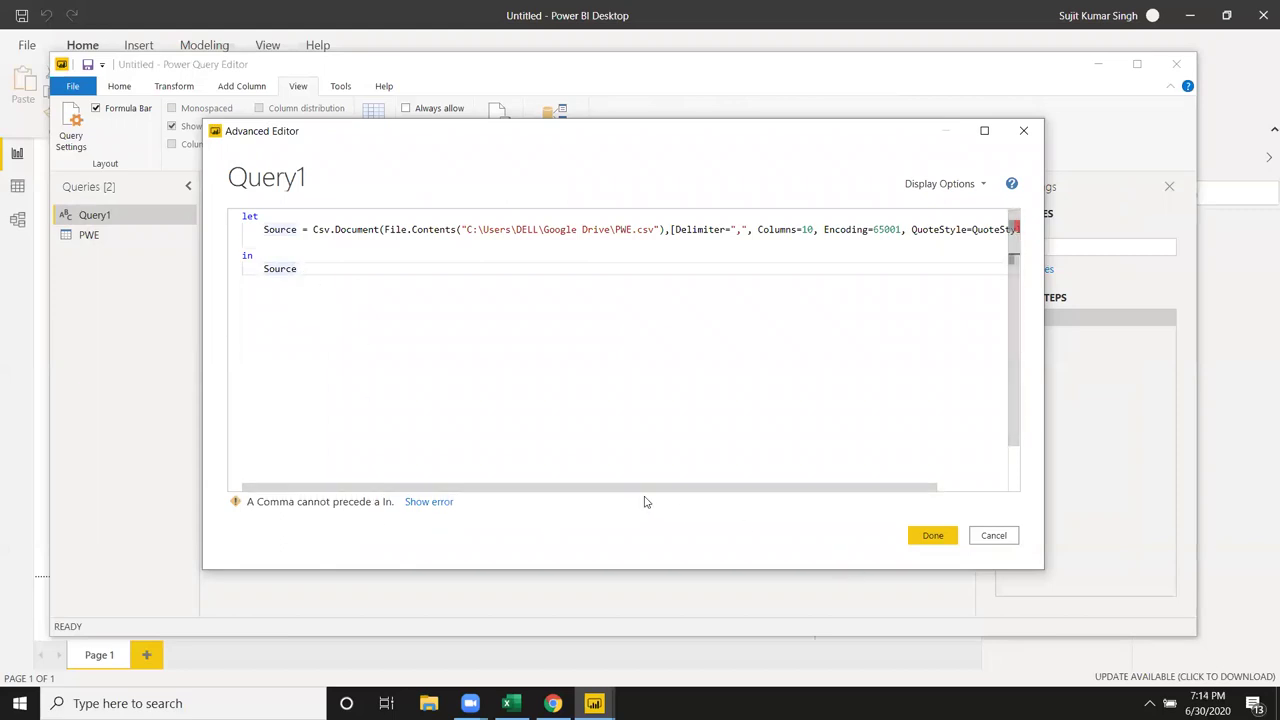
drag(686, 488, 756, 488)
click(995, 231)
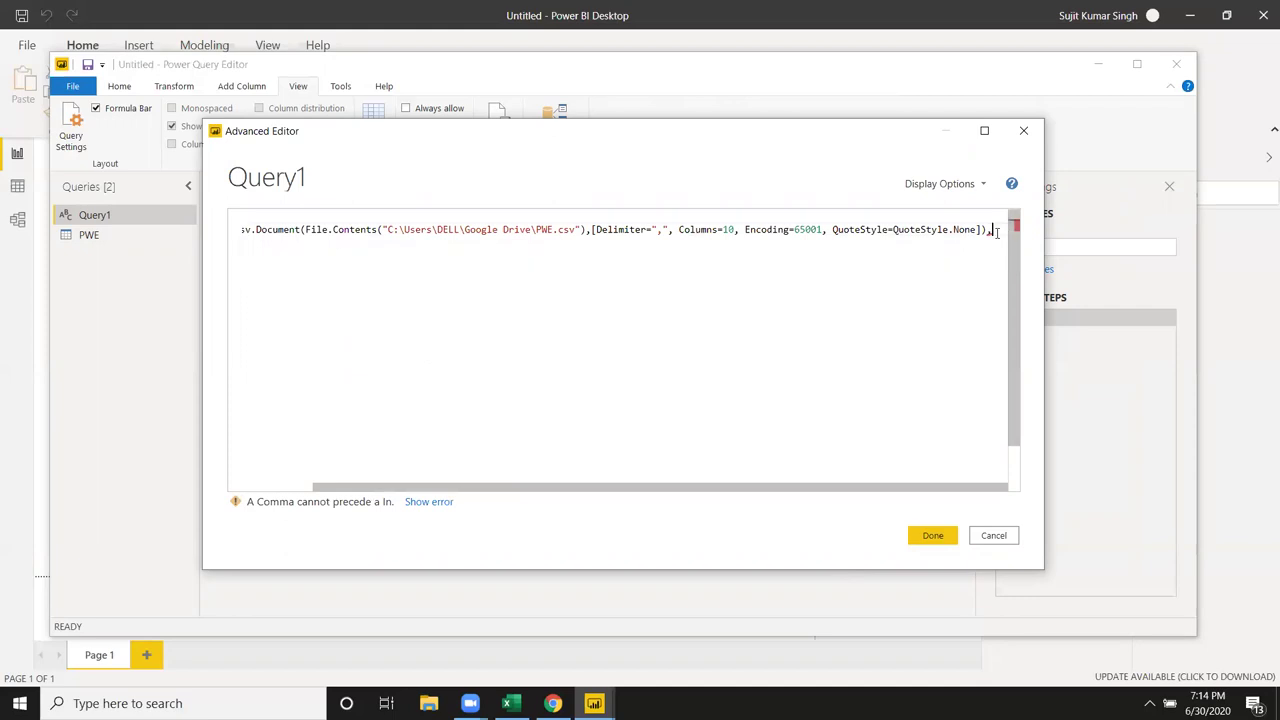
key(BackSpace)
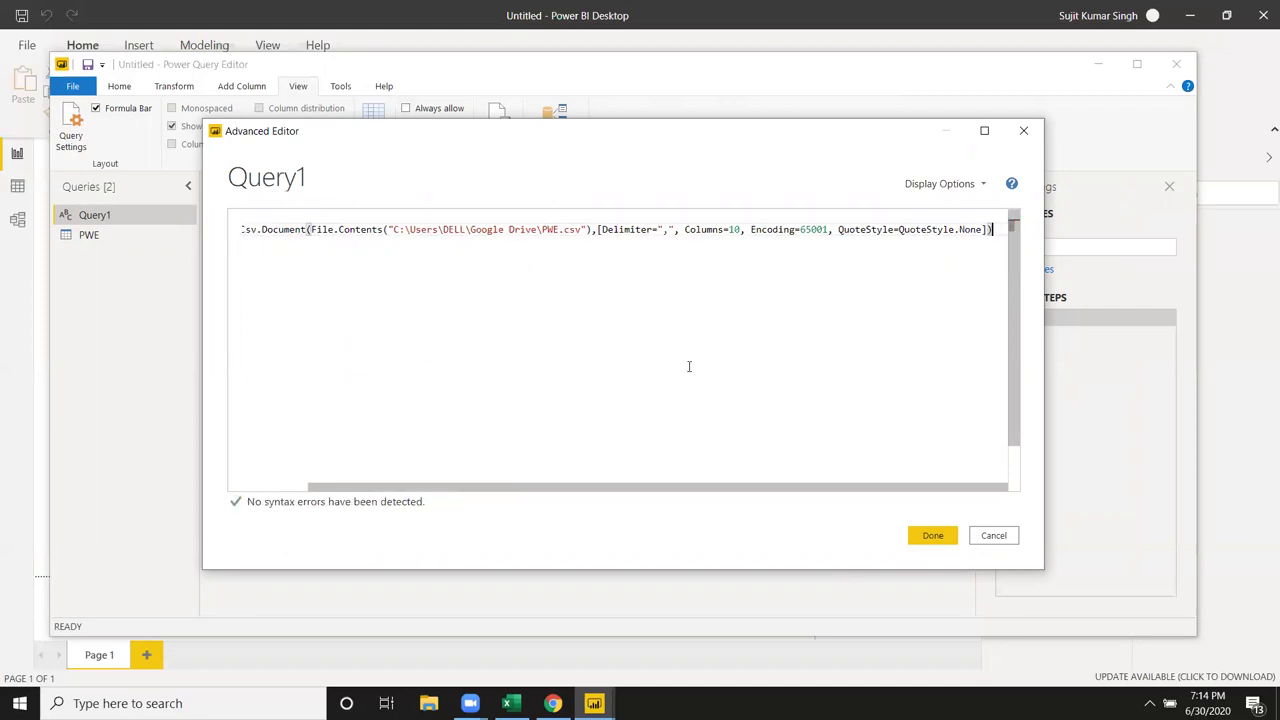
Rename the Source step to Data on both the step line and the in clause.
drag(674, 490, 394, 446)
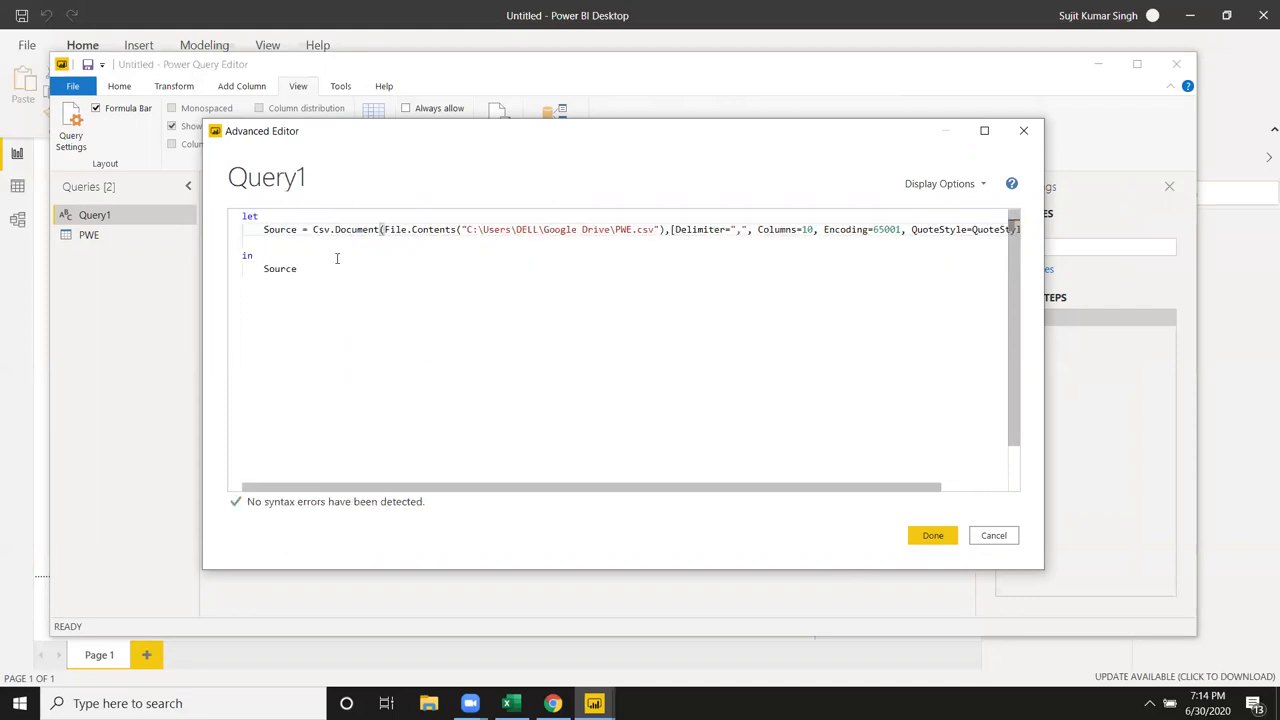
double_click(276, 230)
key(BackSpace)
text(Data)
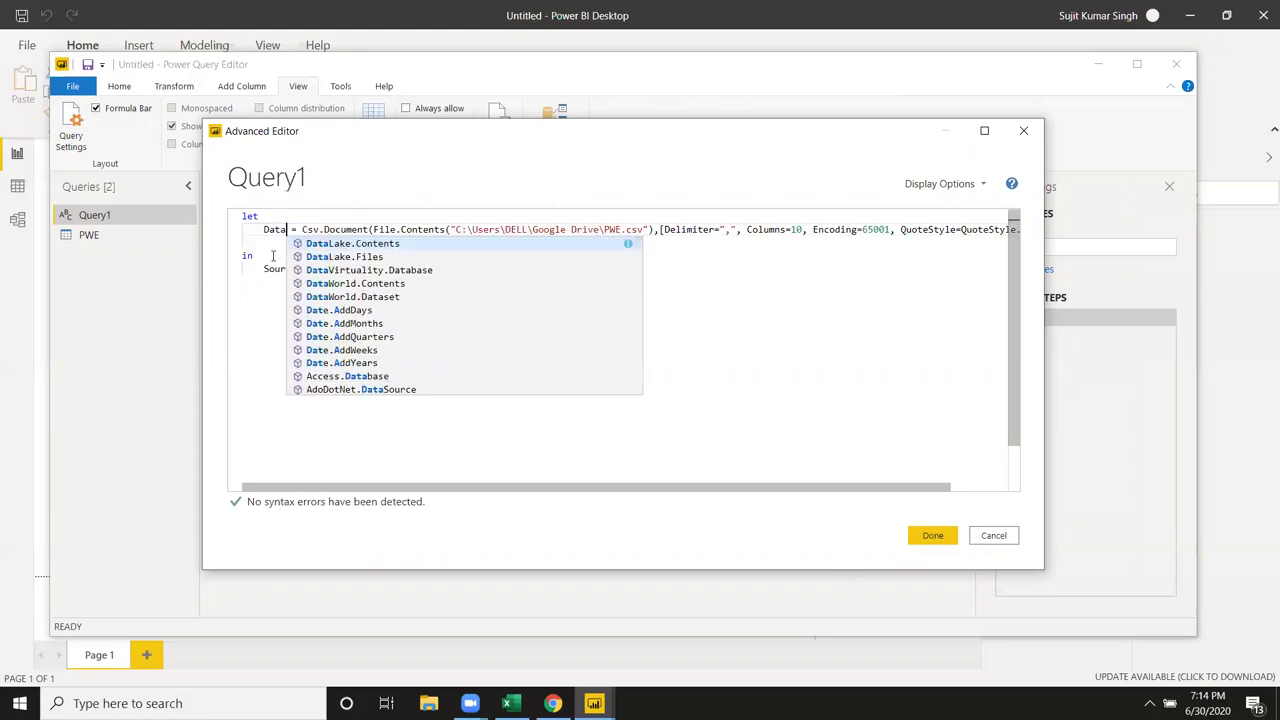
click(274, 256)
double_click(276, 269)
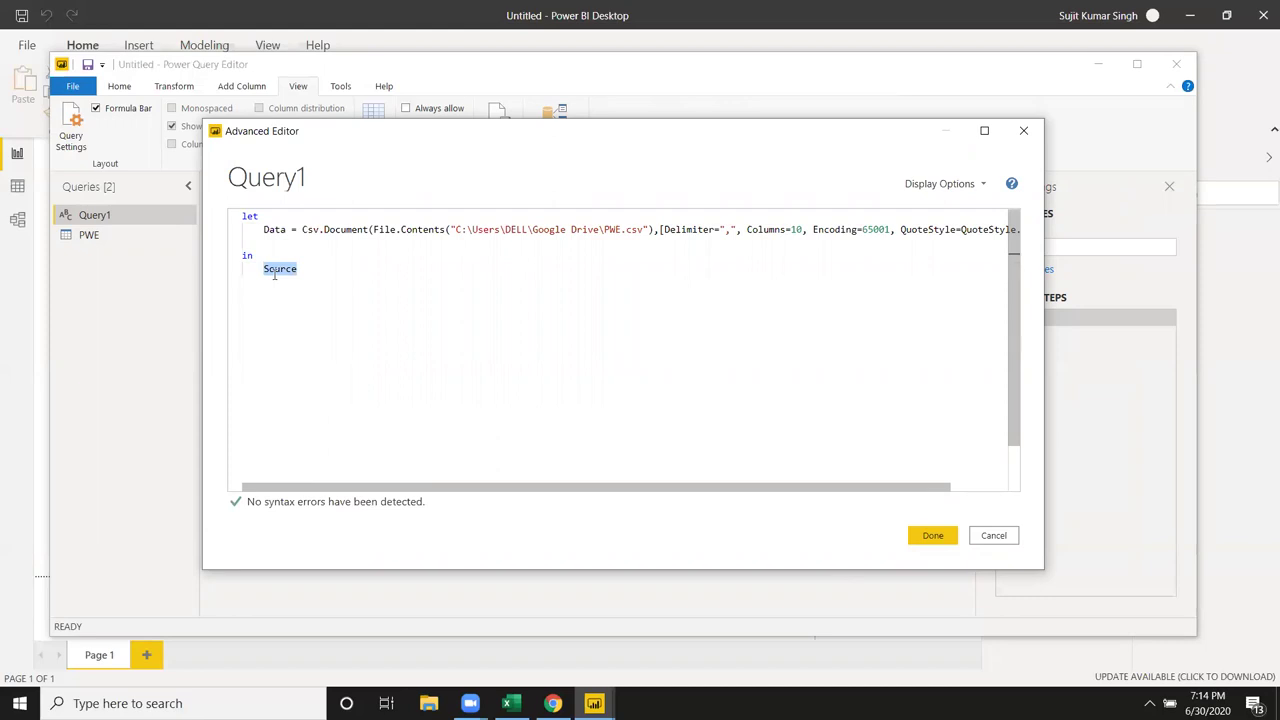
text(Data)
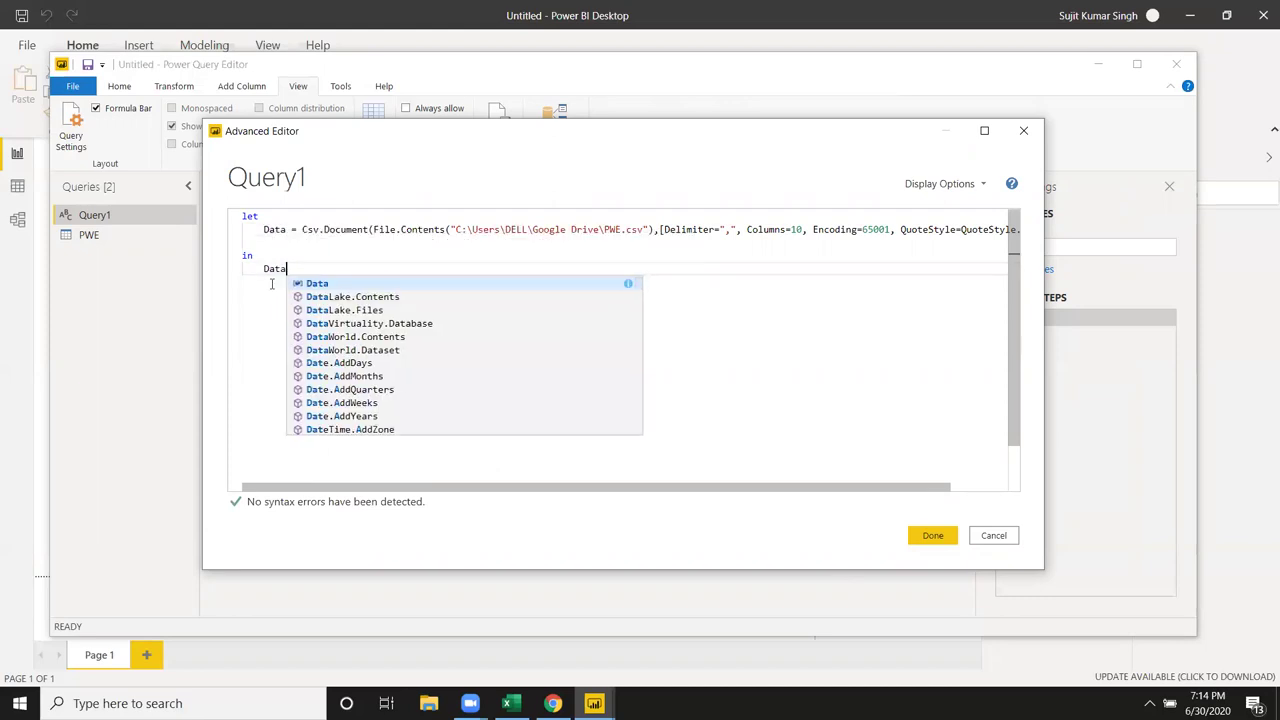
click(314, 230)
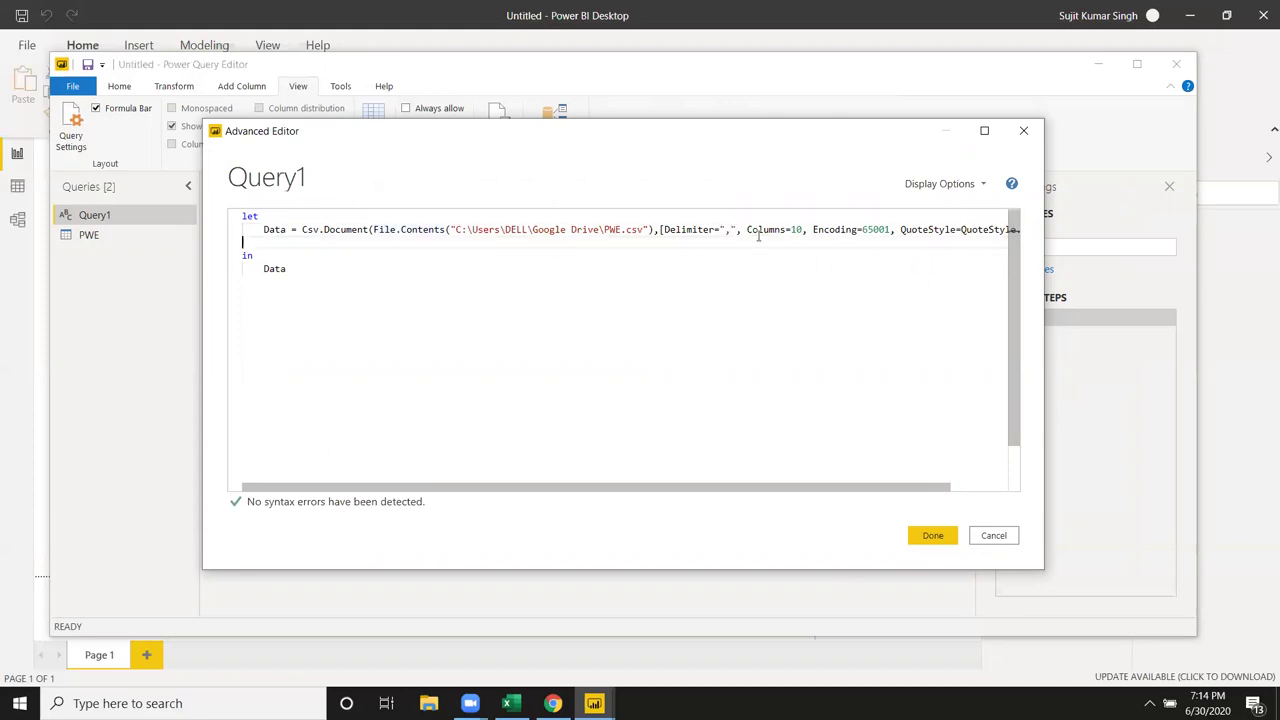
Remove the Columns=10 and QuoteStyle options from Csv.Document, keeping encoding 65001.
click(744, 230)
key(Delete)
key(Delete)
key(Delete)
key(Delete)
key(Delete)
key(Delete)
key(Delete)
key(Delete)
key(Delete)
key(Delete)
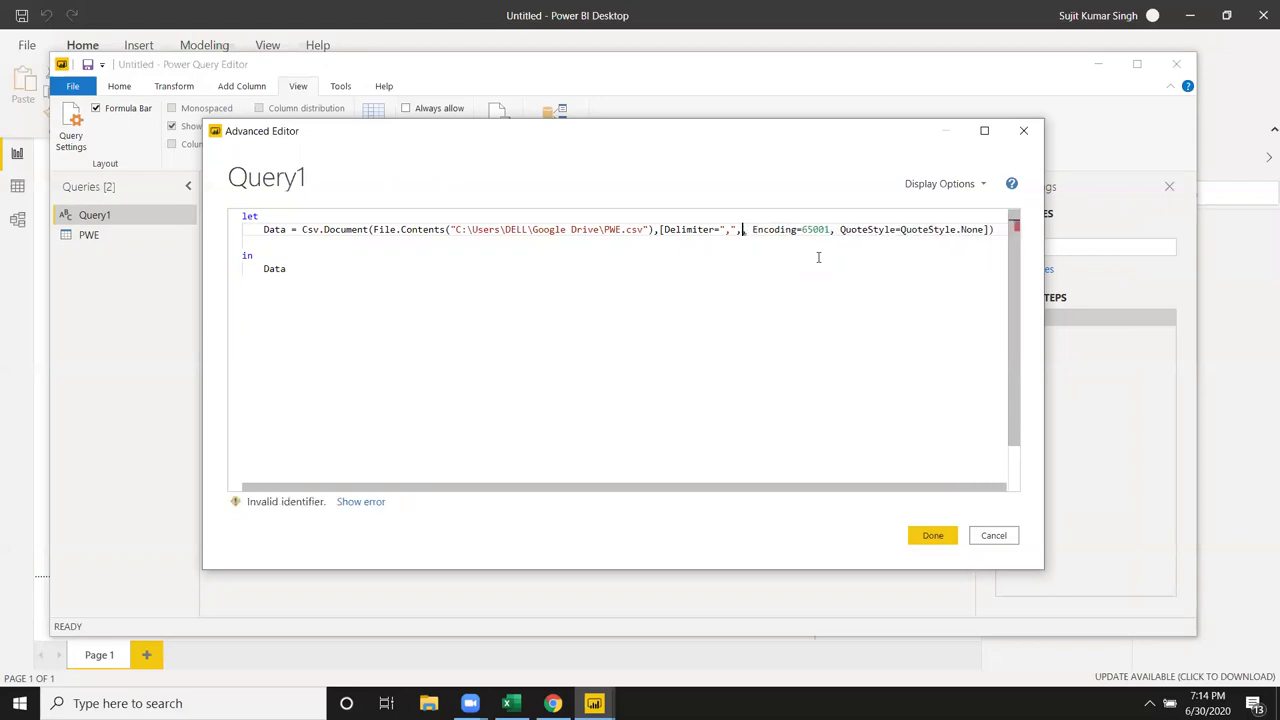
key(Delete)
click(777, 238)
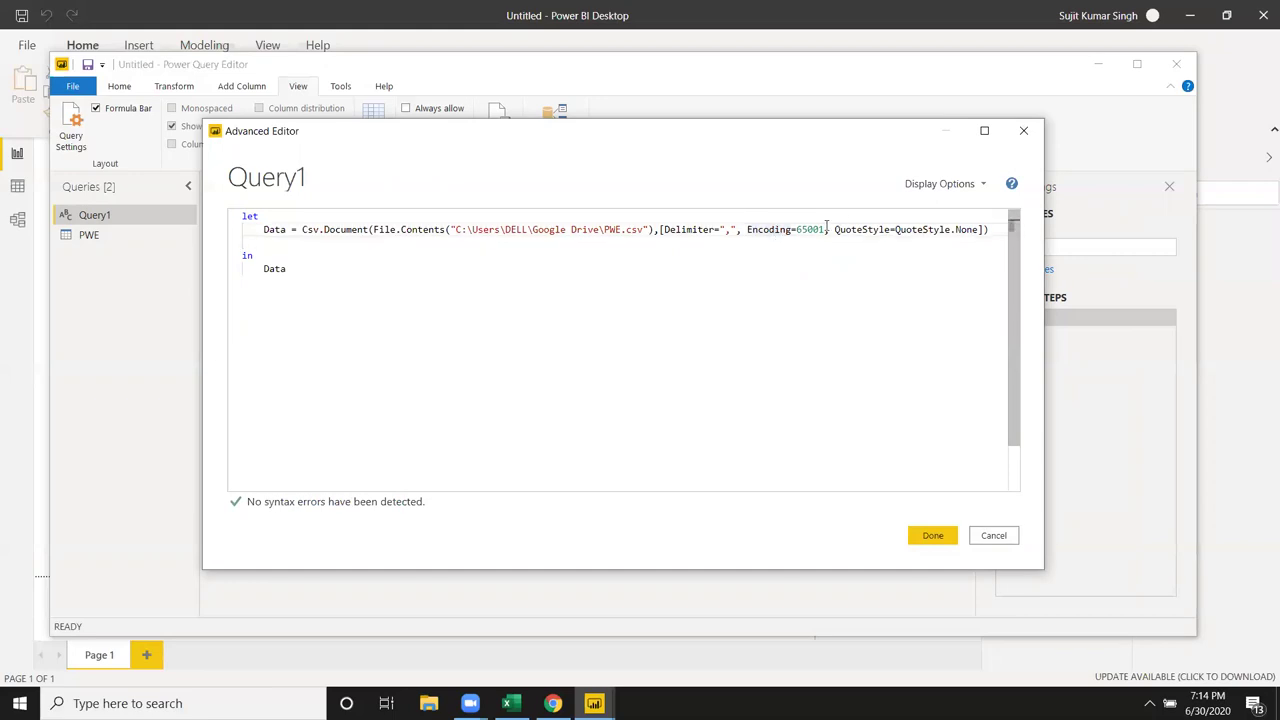
double_click(810, 229)
click(863, 229)
key(Delete)
key(Delete)
key(Delete)
key(Delete)
key(Delete)
key(Delete)
key(Delete)
key(Delete)
key(Delete)
key(Delete)
key(Delete)
key(Delete)
key(Delete)
key(Delete)
key(Delete)
key(Delete)
key(Delete)
key(Delete)
key(Delete)
key(Delete)
key(Delete)
key(Delete)
key(Delete)
key(Delete)
key(Delete)
key(Delete)
key(Delete)
key(Delete)
Check the Data step and its returned name, then save Query1's code.
key(ctrl+End)
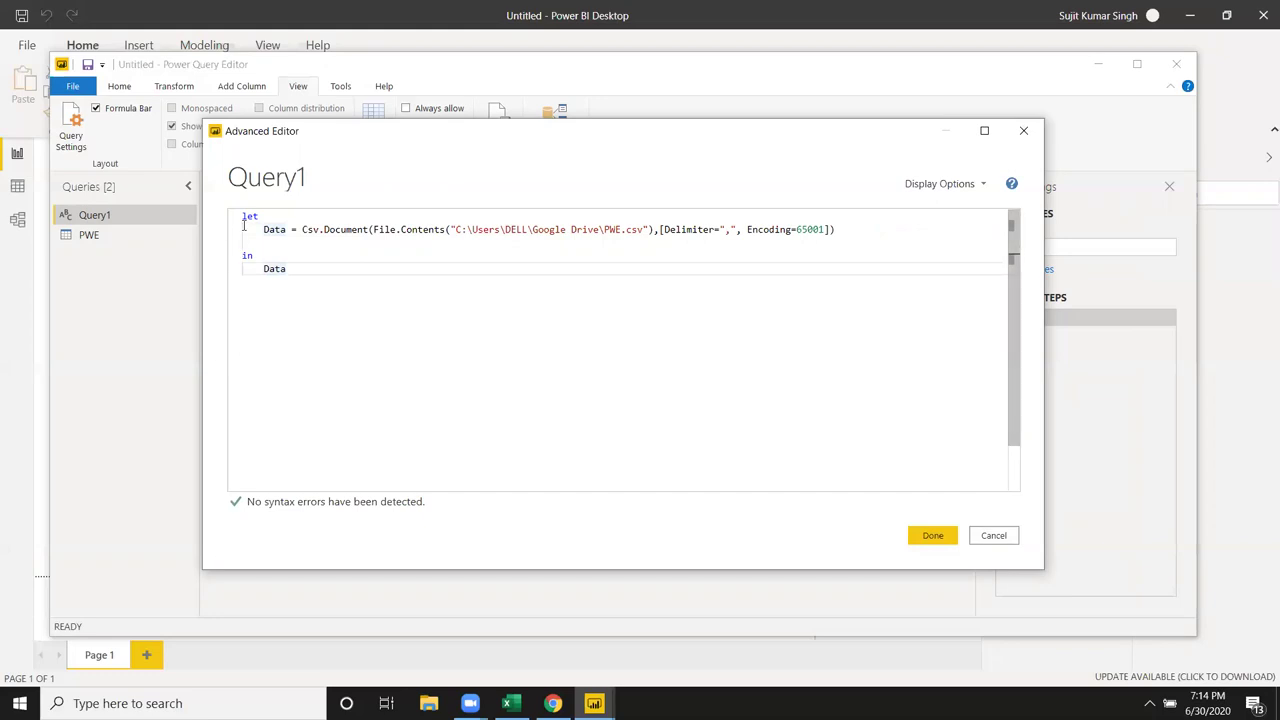
click(259, 229)
drag(259, 229, 438, 238)
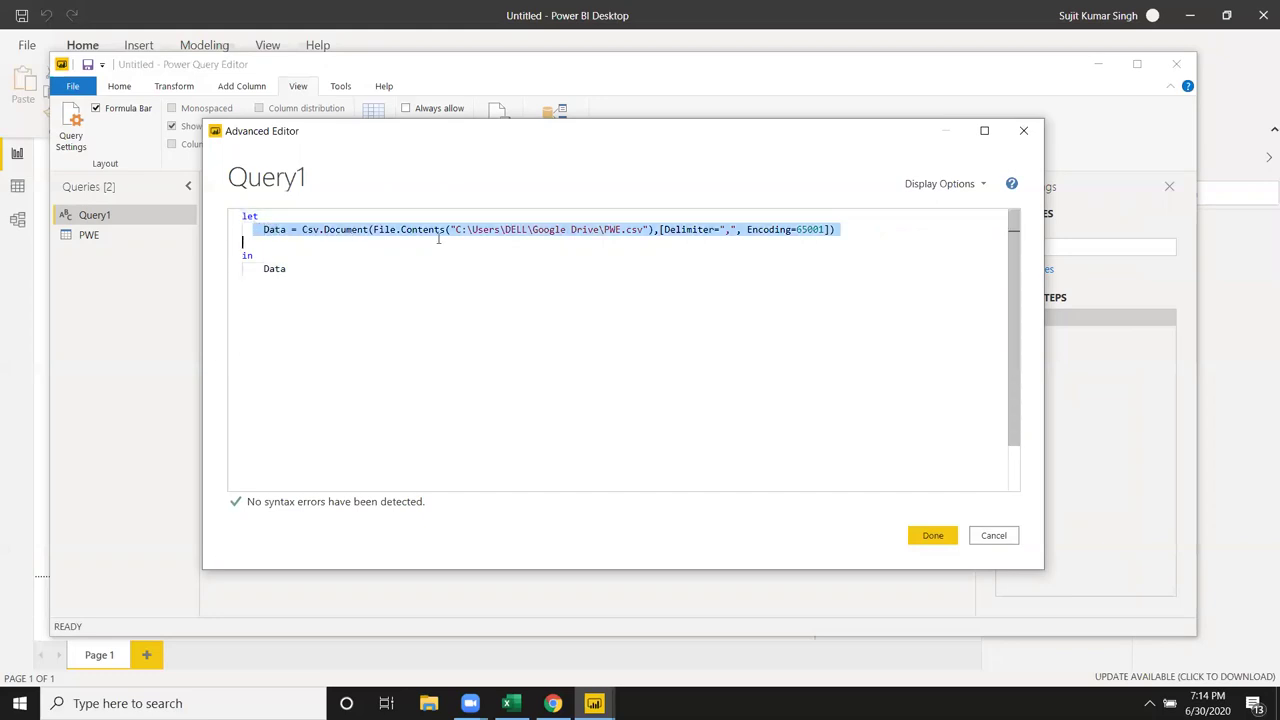
double_click(276, 269)
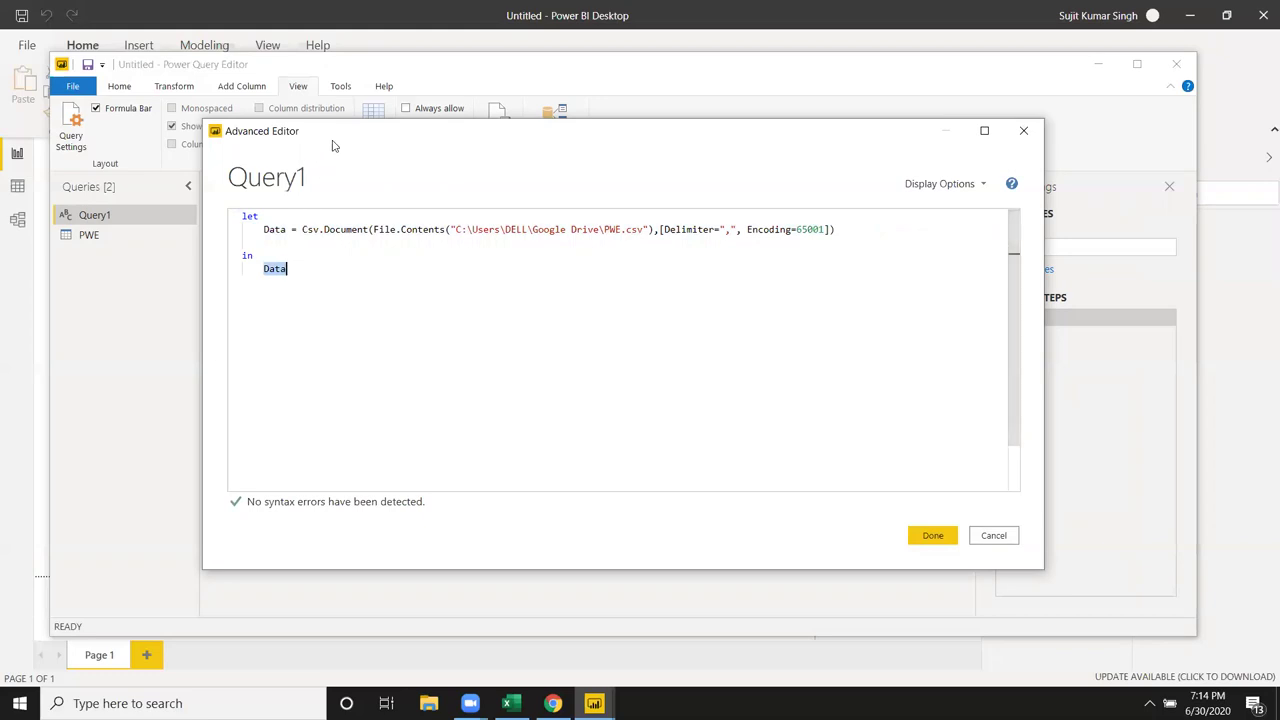
drag(334, 146, 538, 139)
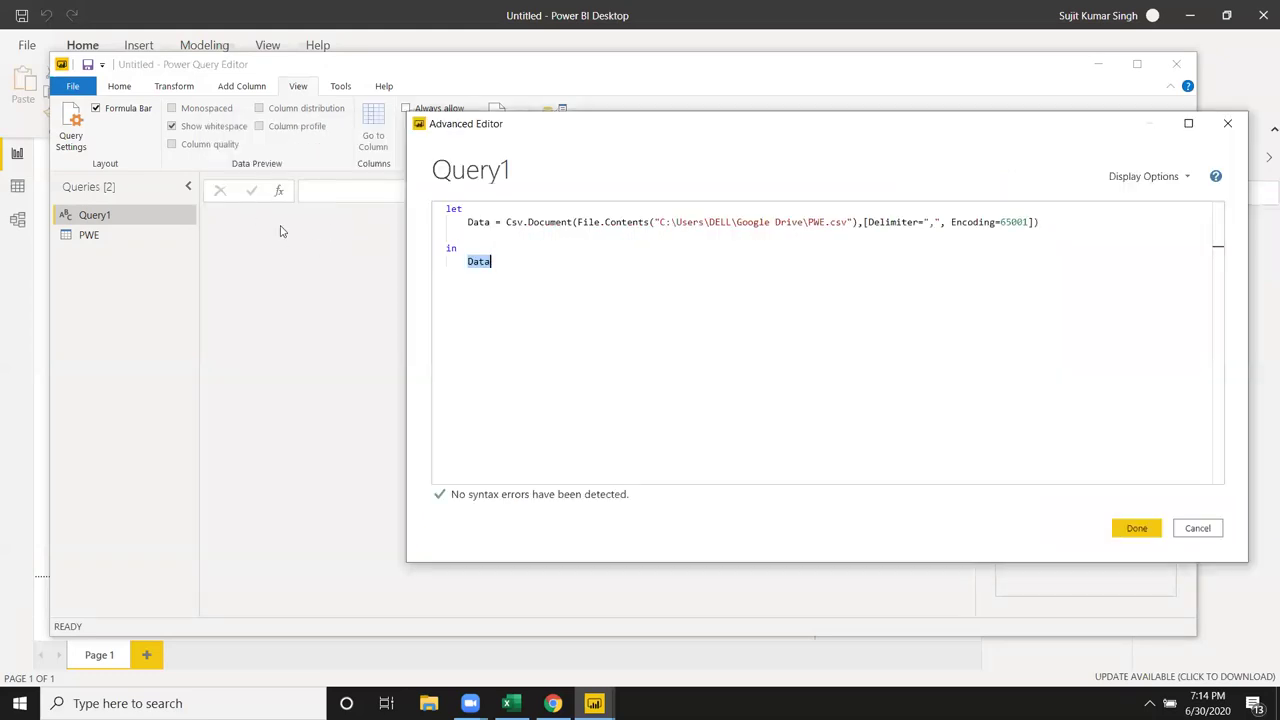
click(1140, 529)
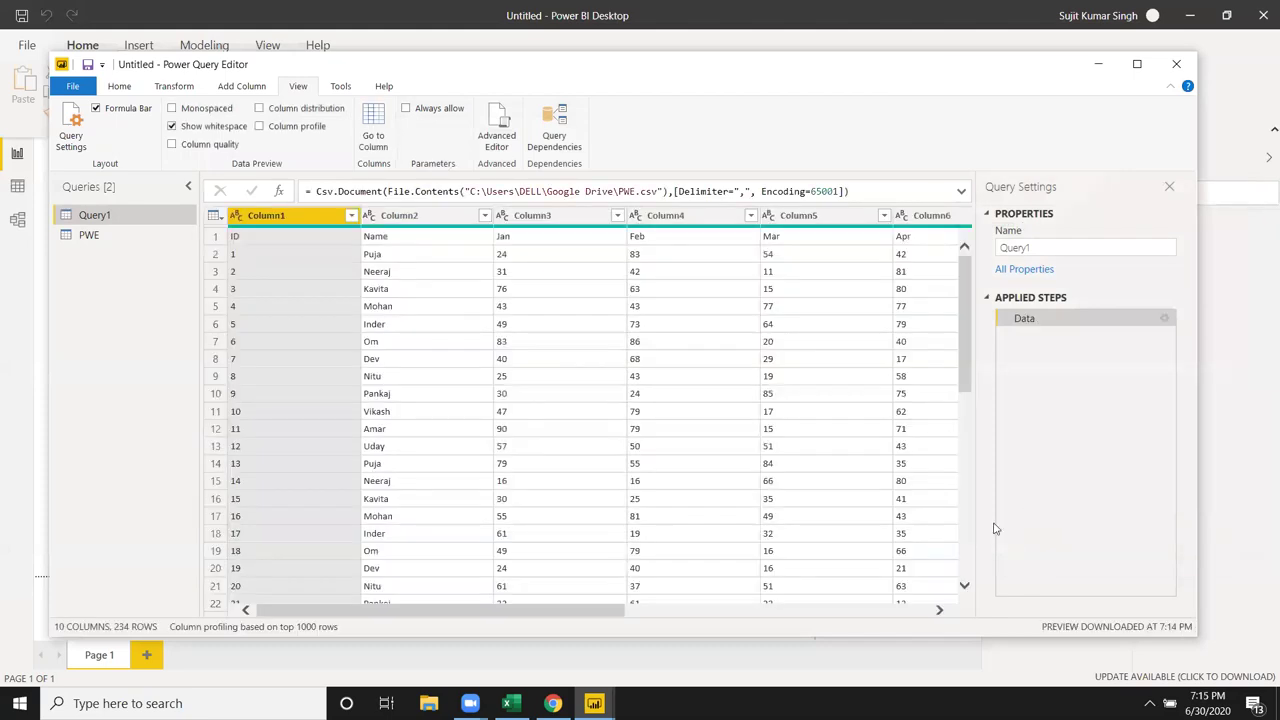
Copy the #"Promoted Headers" line from the PWE query's code, then return to Query1.
drag(434, 610, 470, 610)
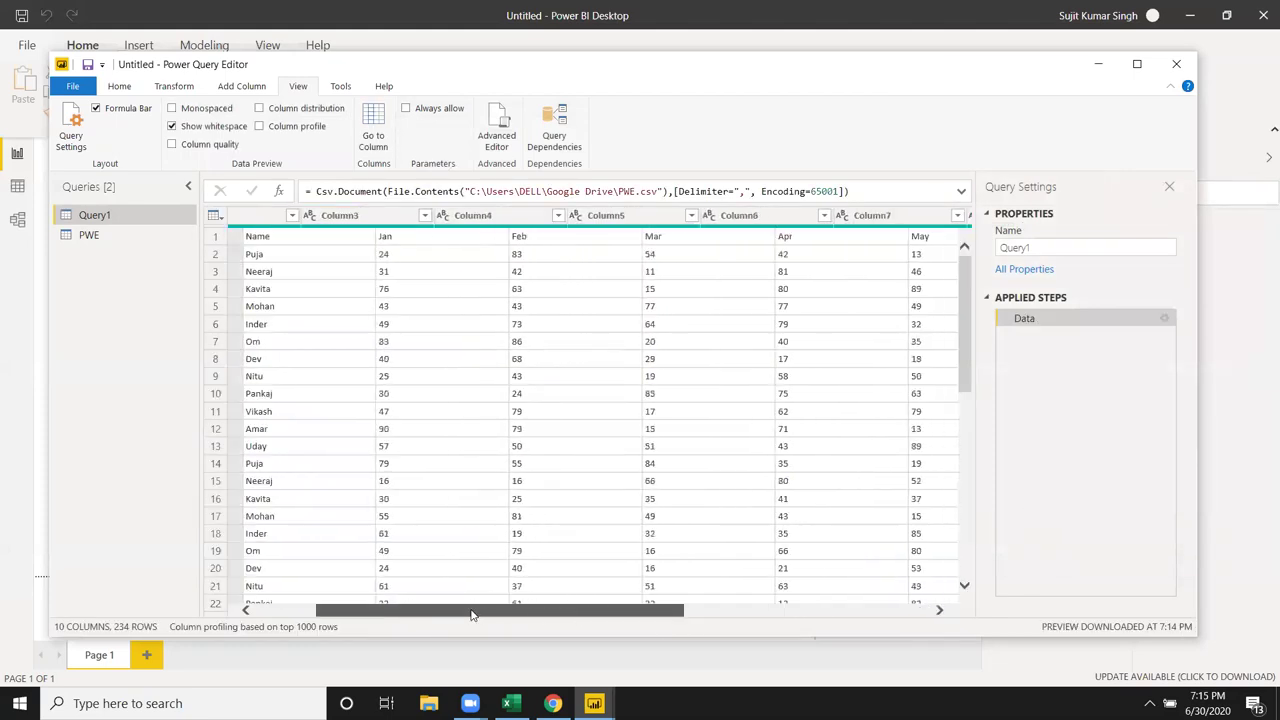
click(112, 237)
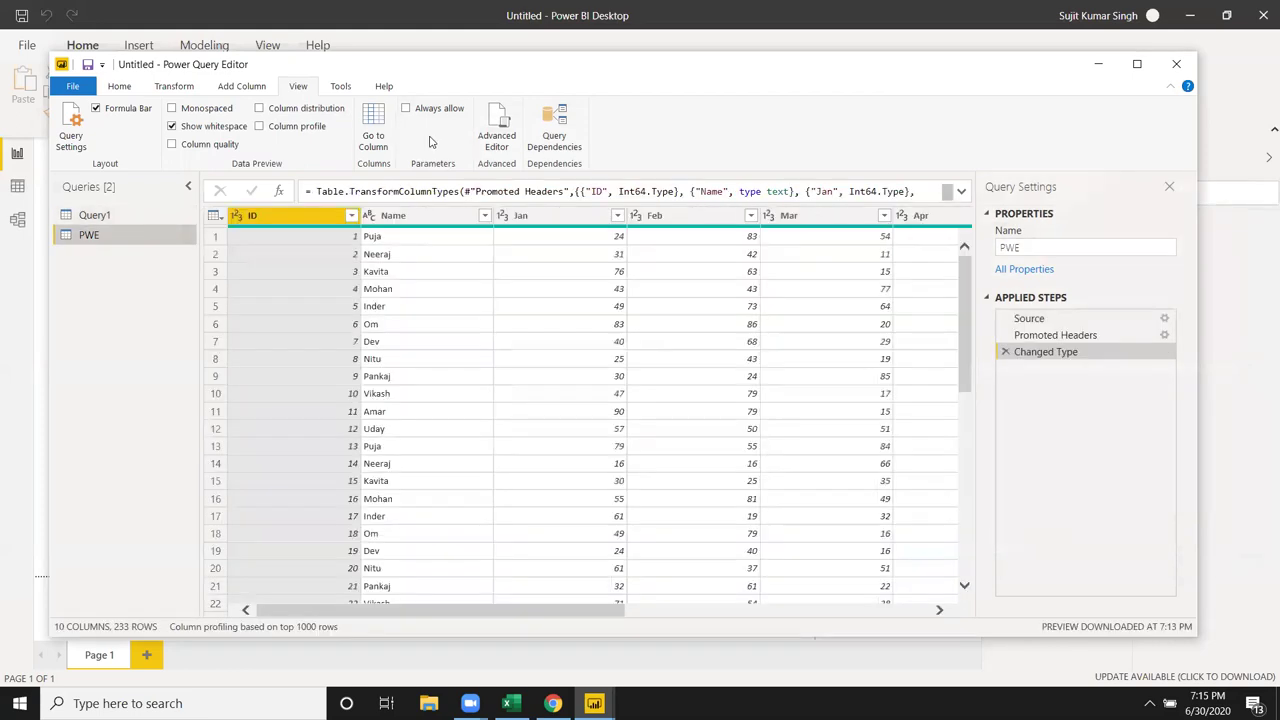
click(500, 140)
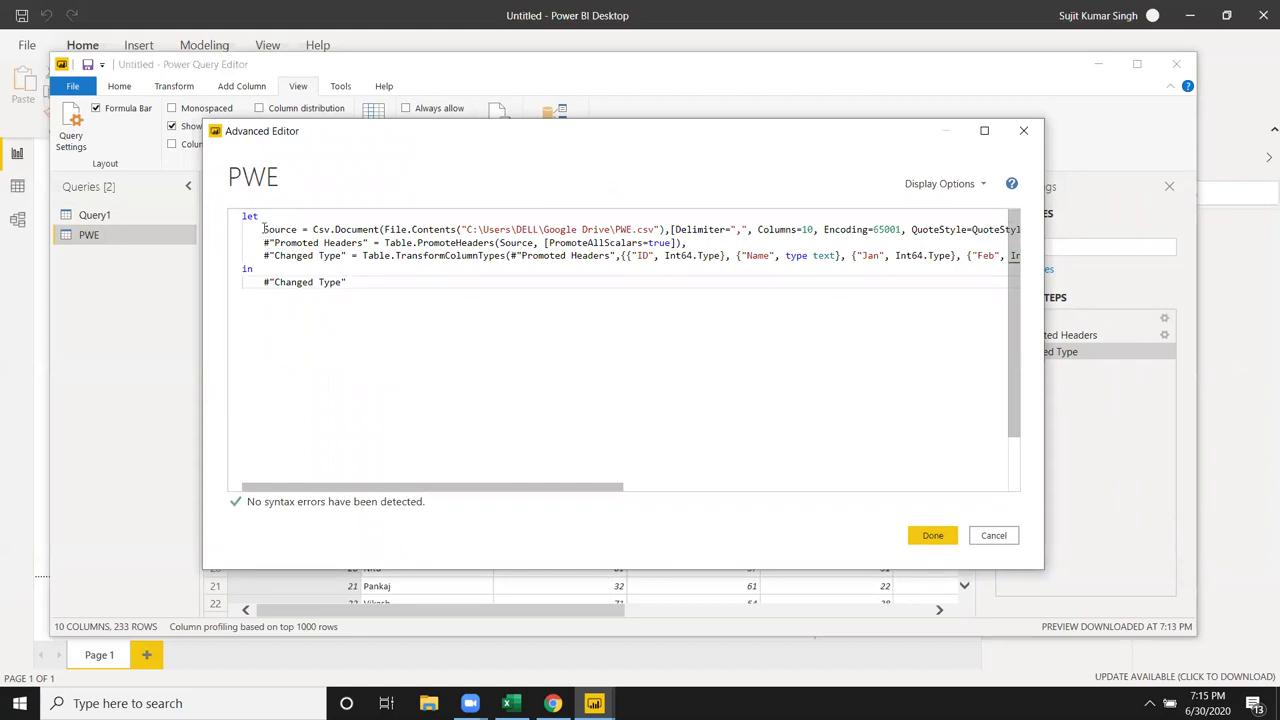
drag(257, 233, 248, 243)
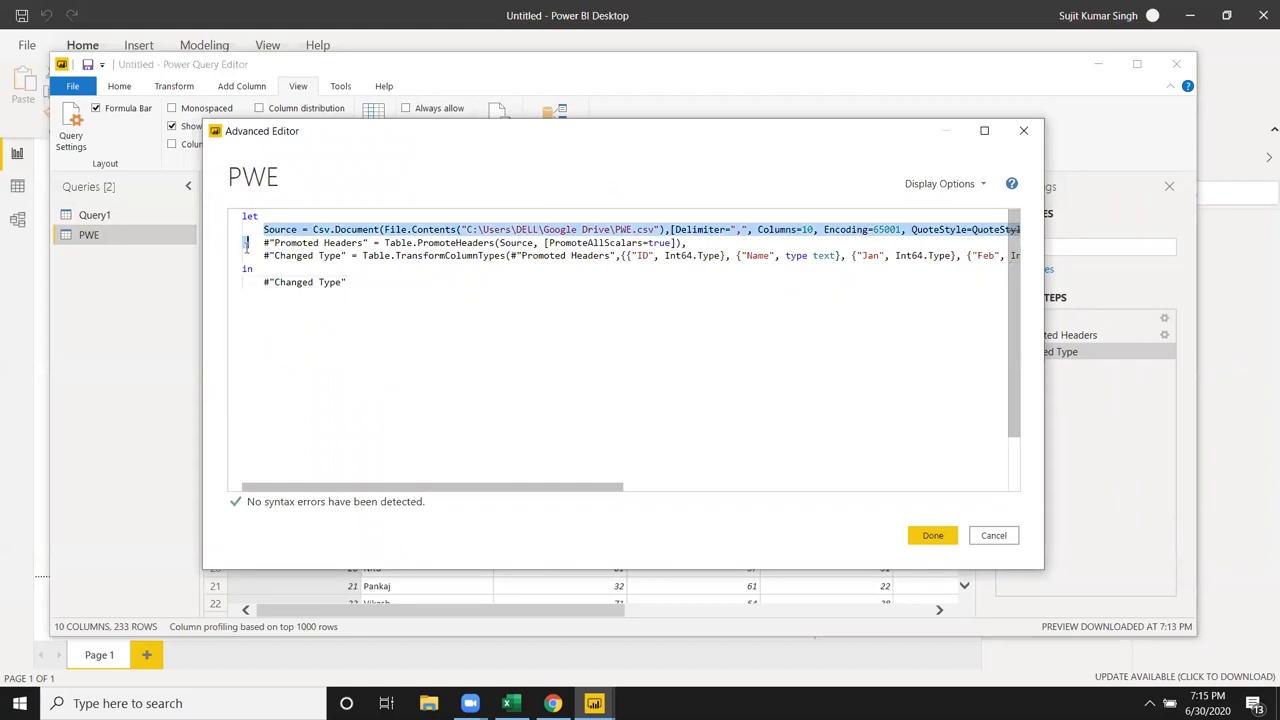
click(259, 242)
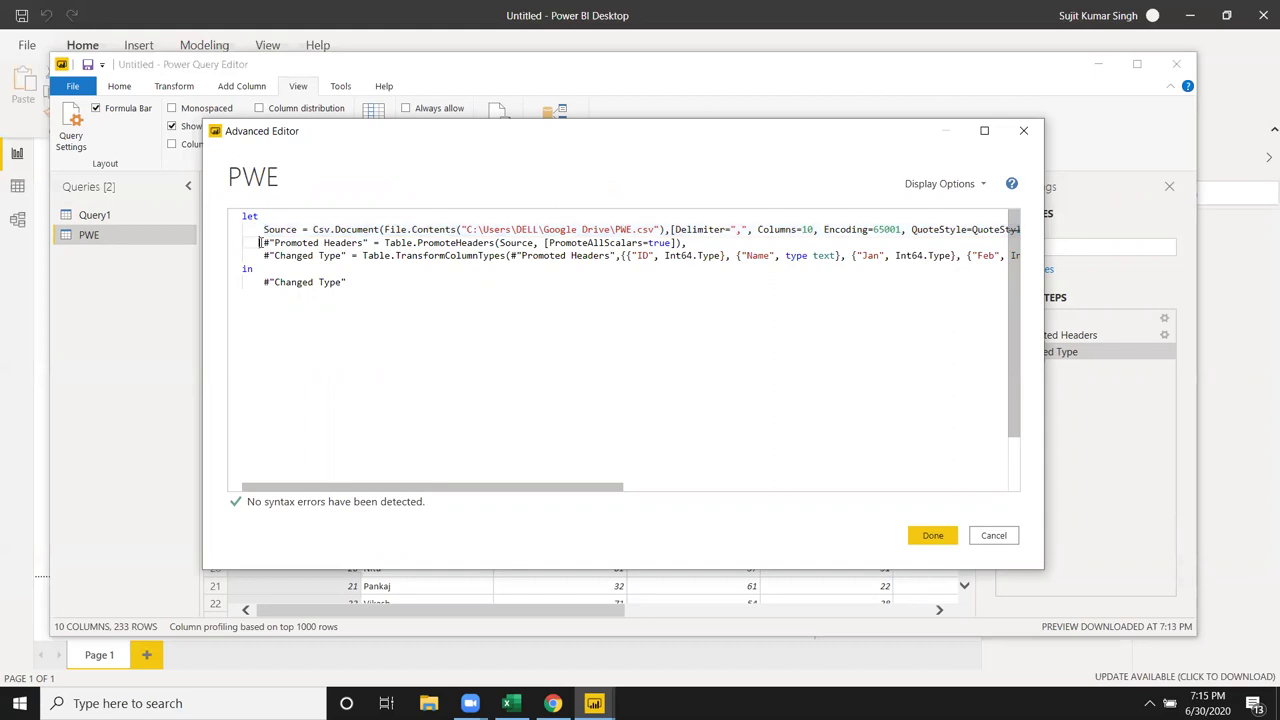
drag(259, 242, 688, 238)
key(ctrl+c)
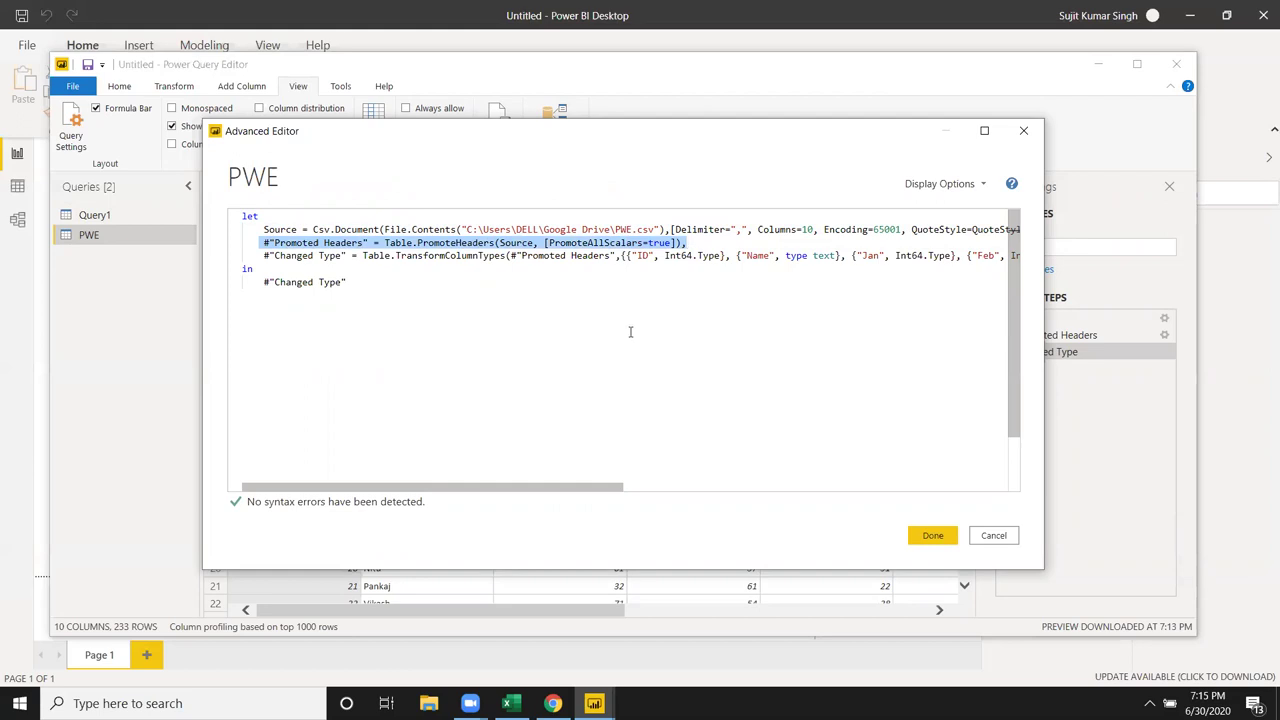
click(932, 535)
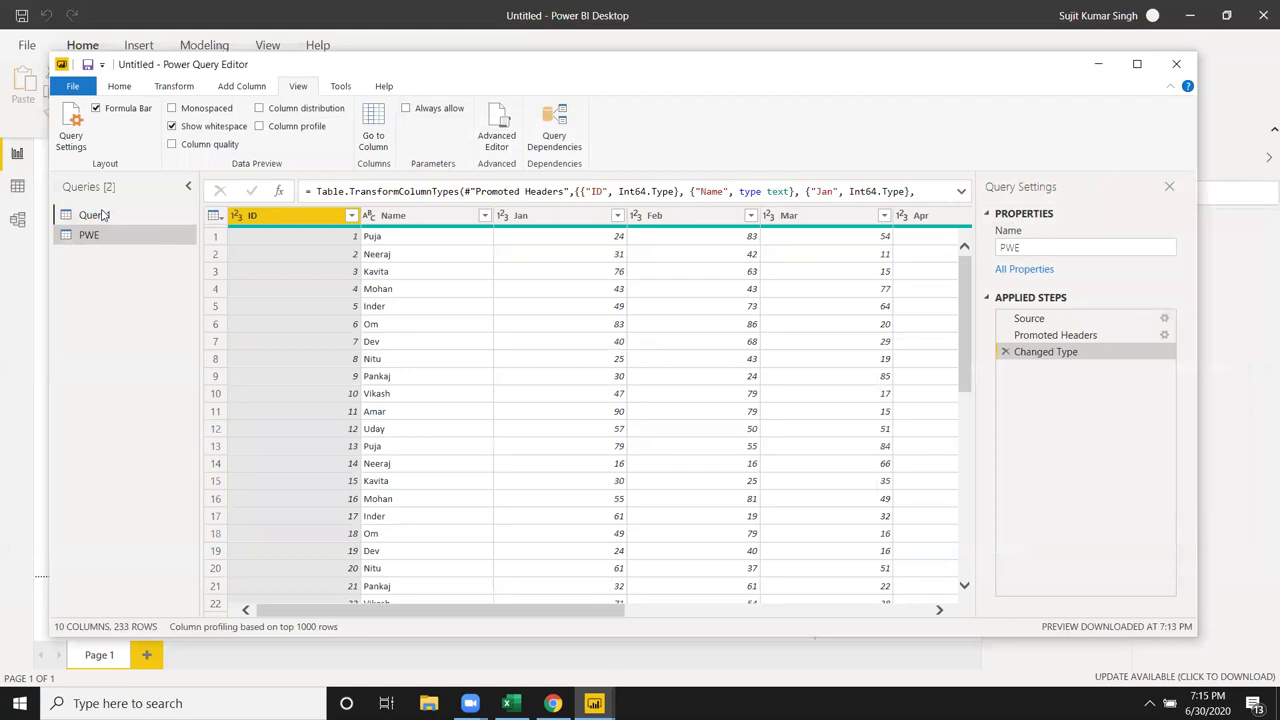
click(102, 215)
Paste the Promoted Headers line as a new step after Data in Query1, naming it PD.
click(497, 128)
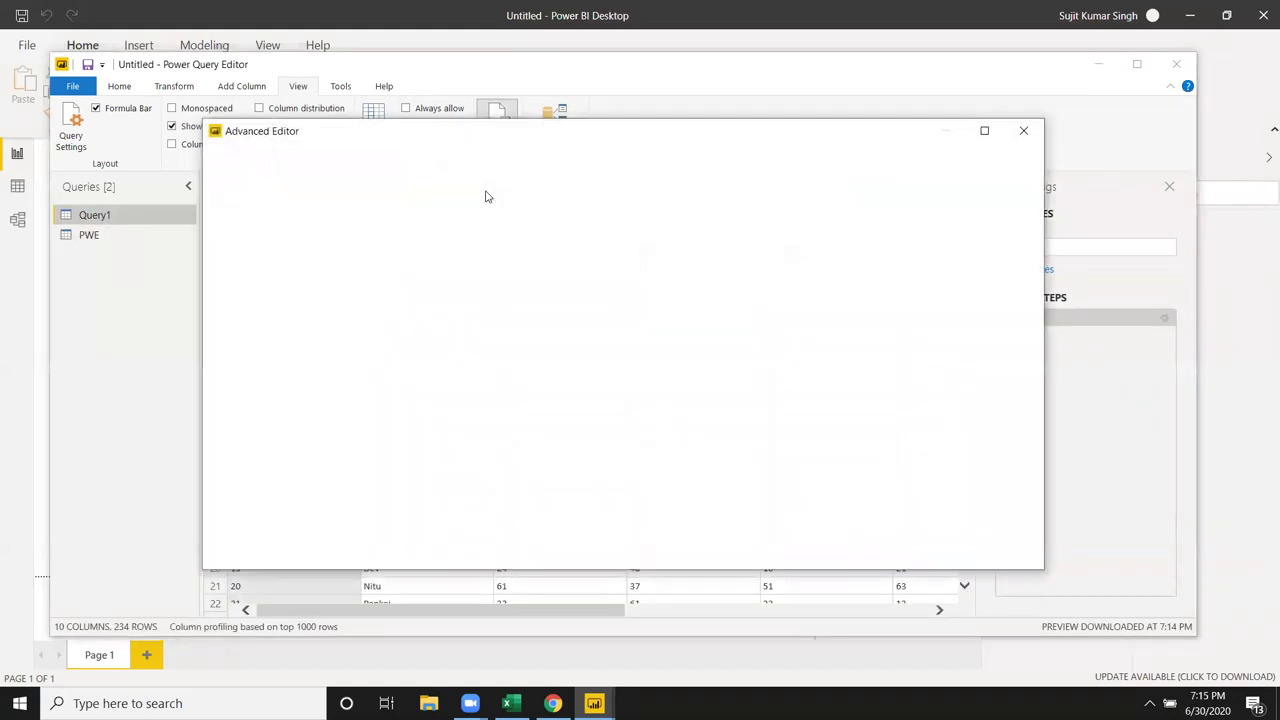
click(852, 231)
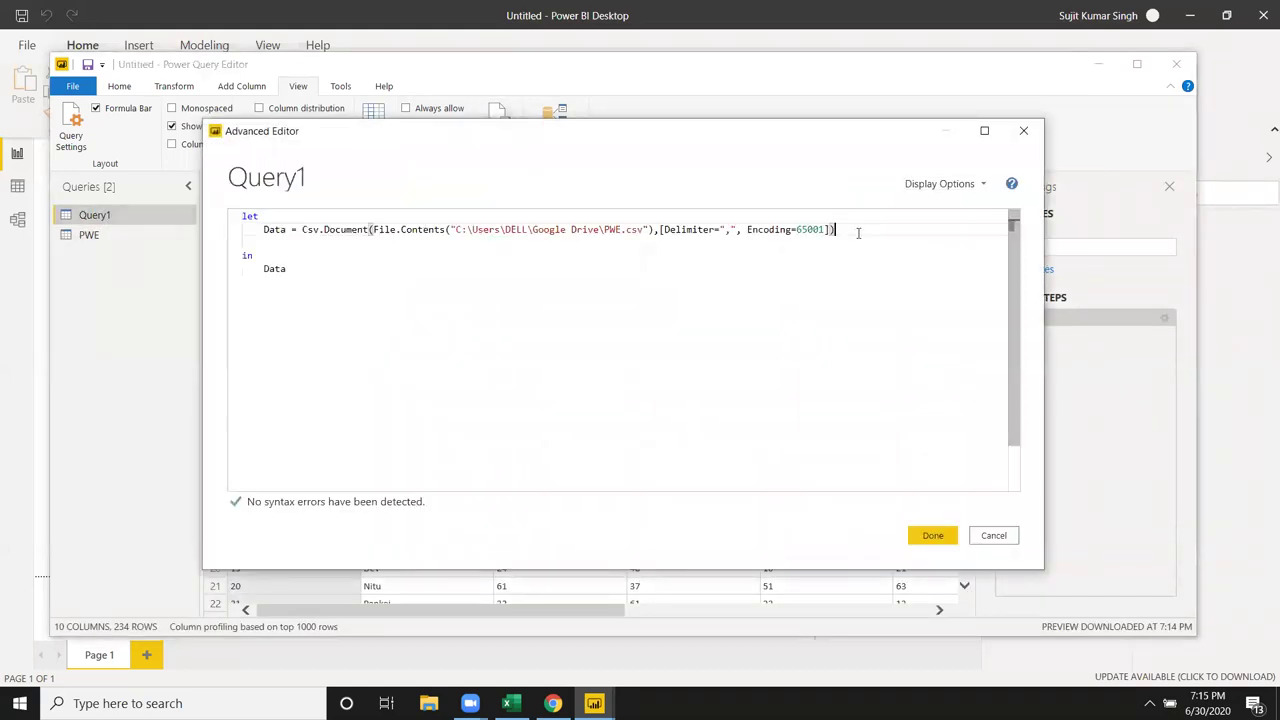
text(,)
key(Return)
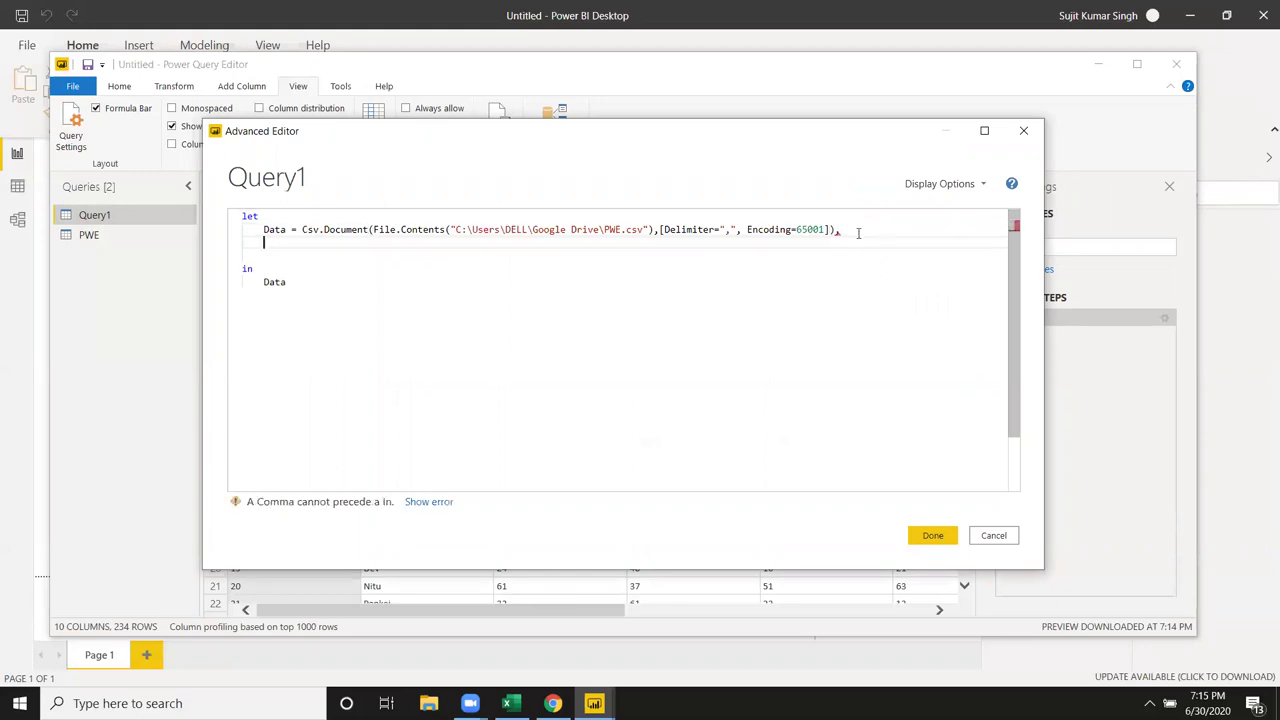
key(ctrl+v)
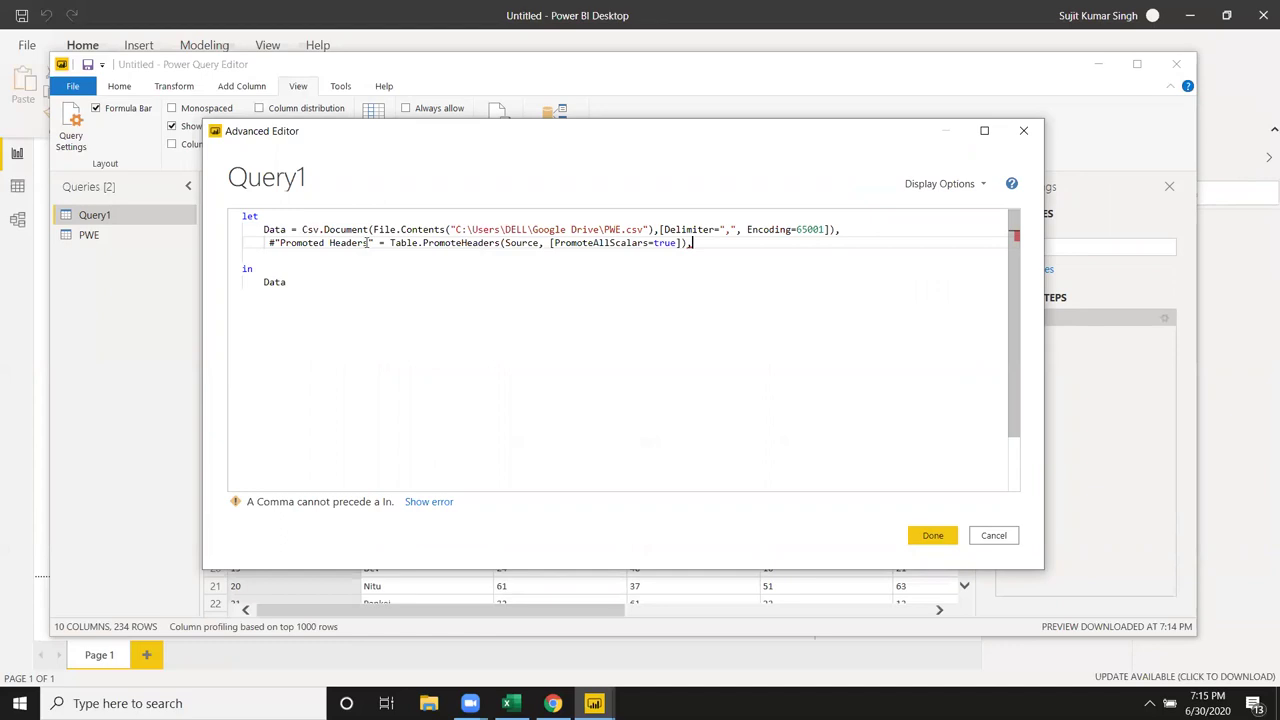
key(BackSpace)
key(BackSpace)
key(BackSpace)
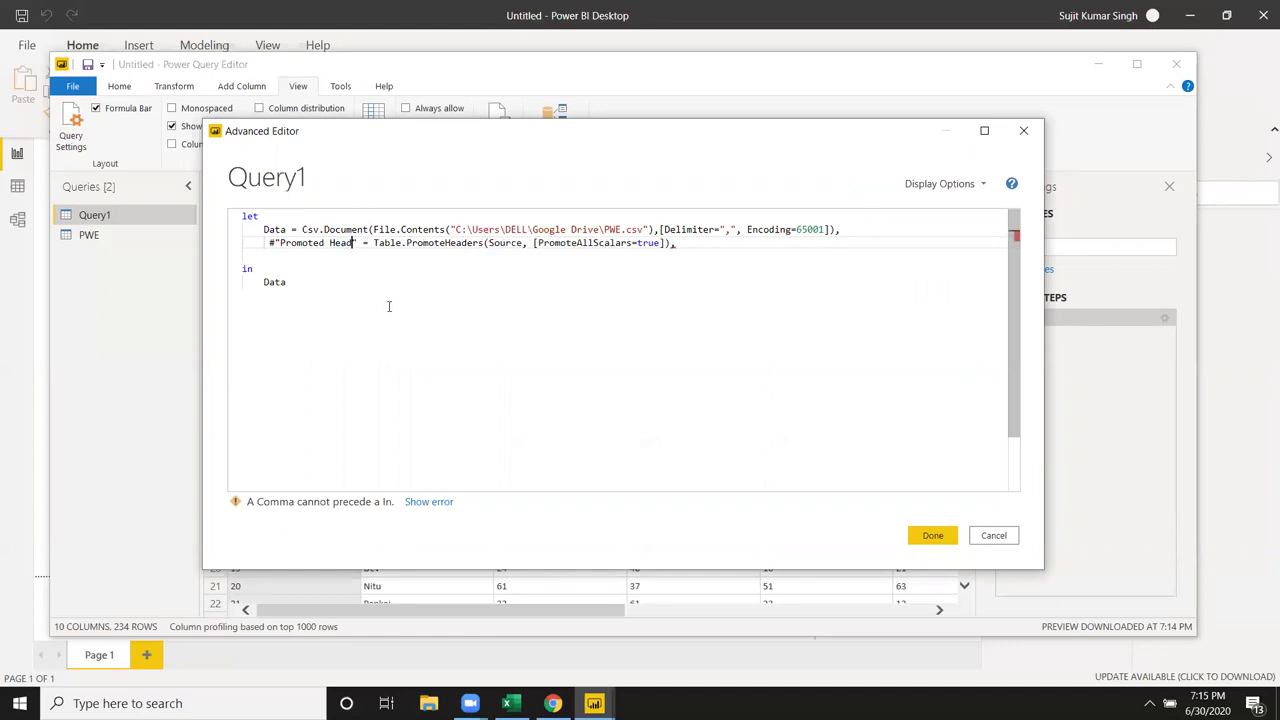
key(BackSpace)
key(BackSpace)
text(D)
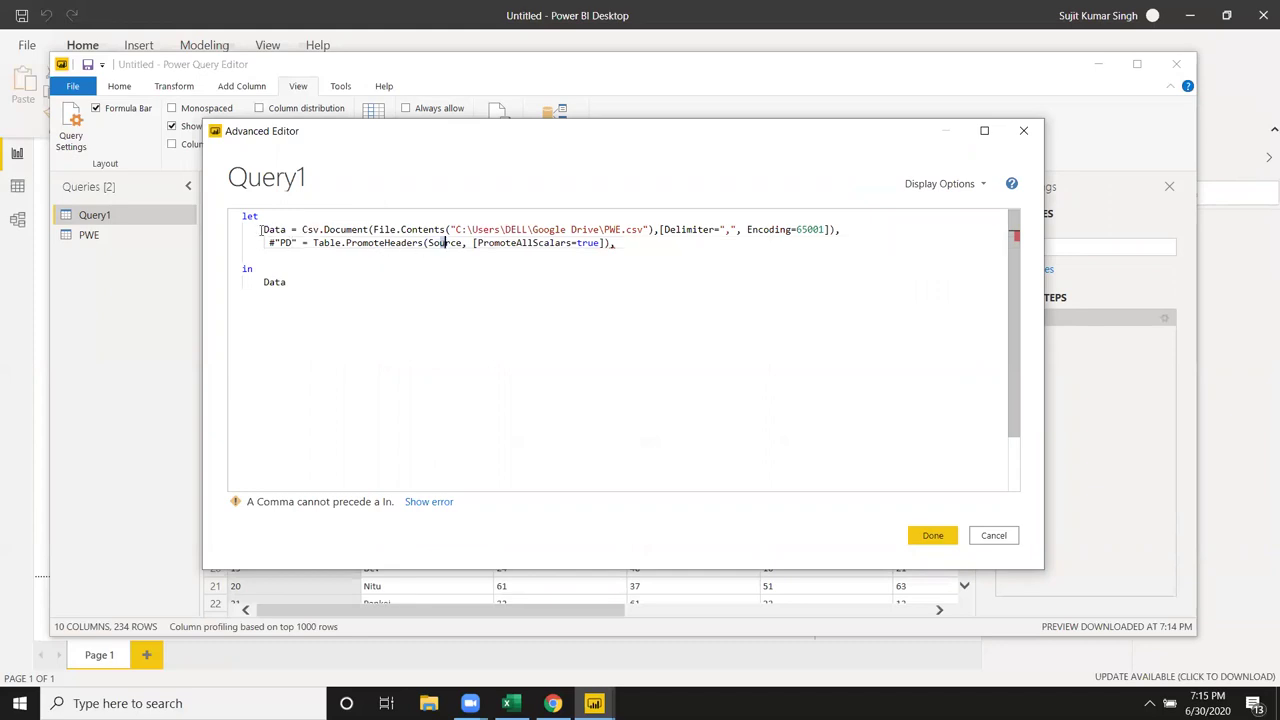
Make PD promote headers from Data, return #"PD" after in, and apply the code.
double_click(440, 243)
text(Data)
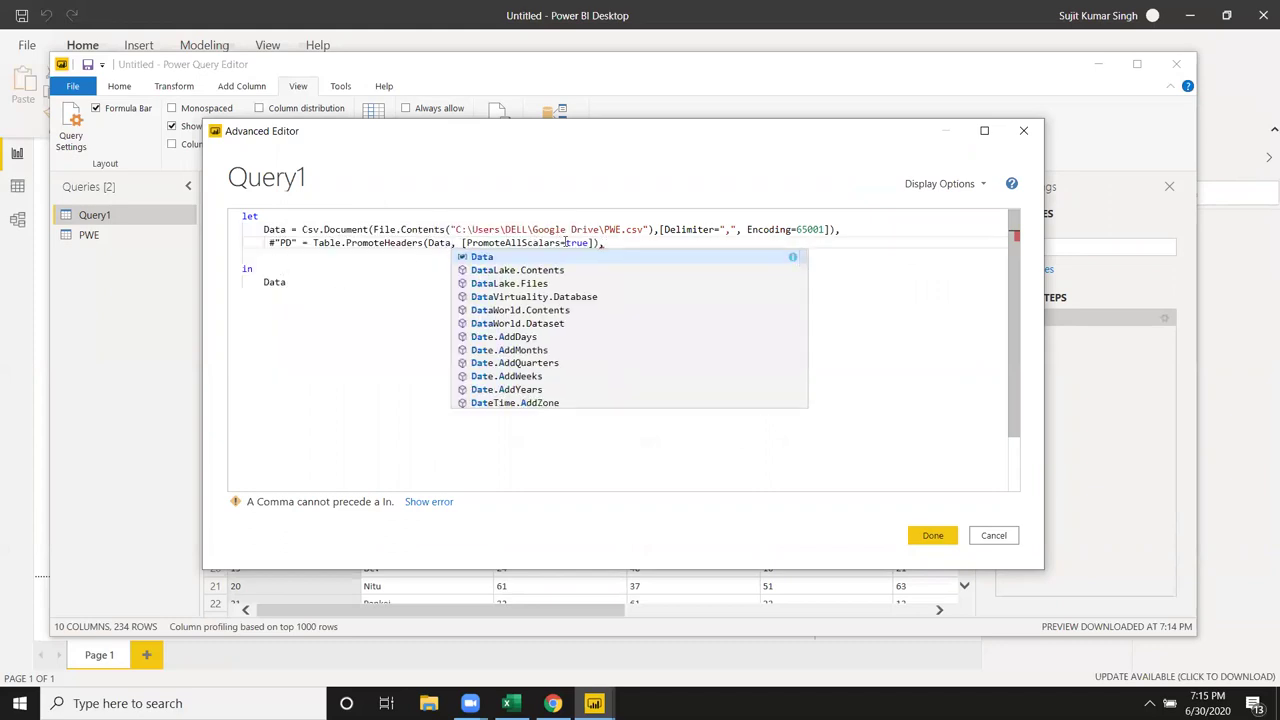
key(Escape)
click(627, 247)
key(BackSpace)
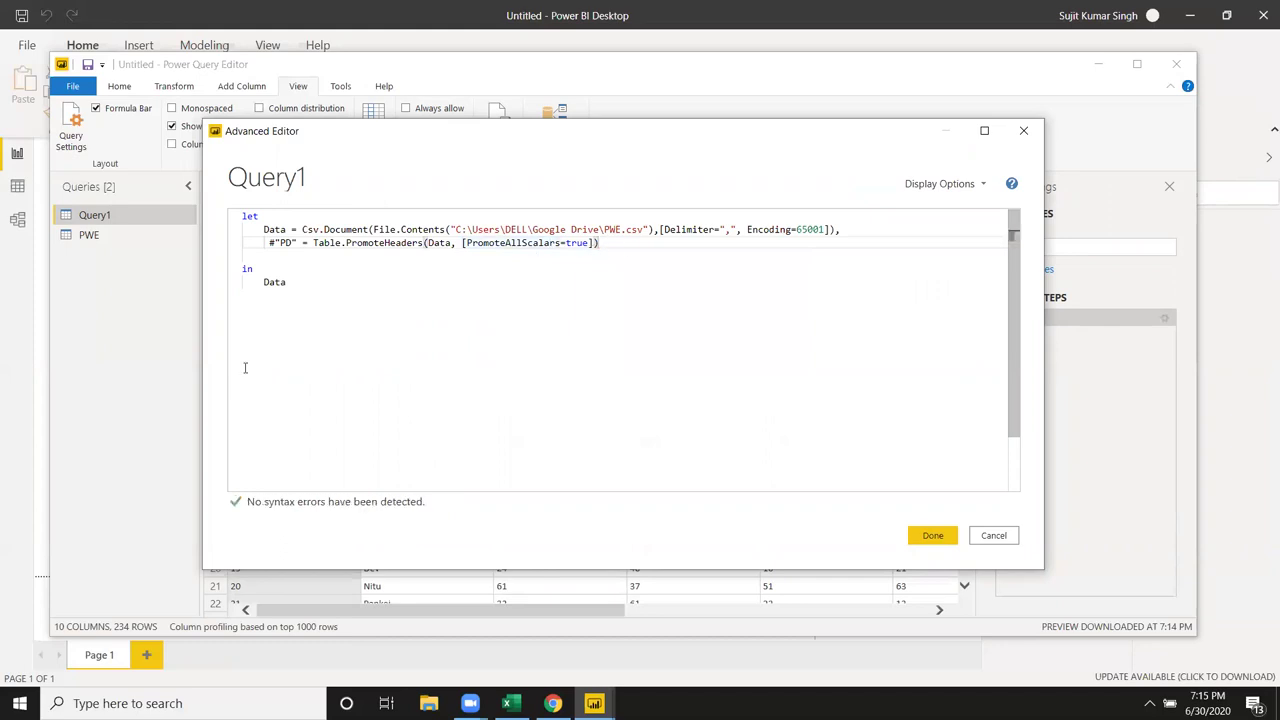
mouse_move(273, 283)
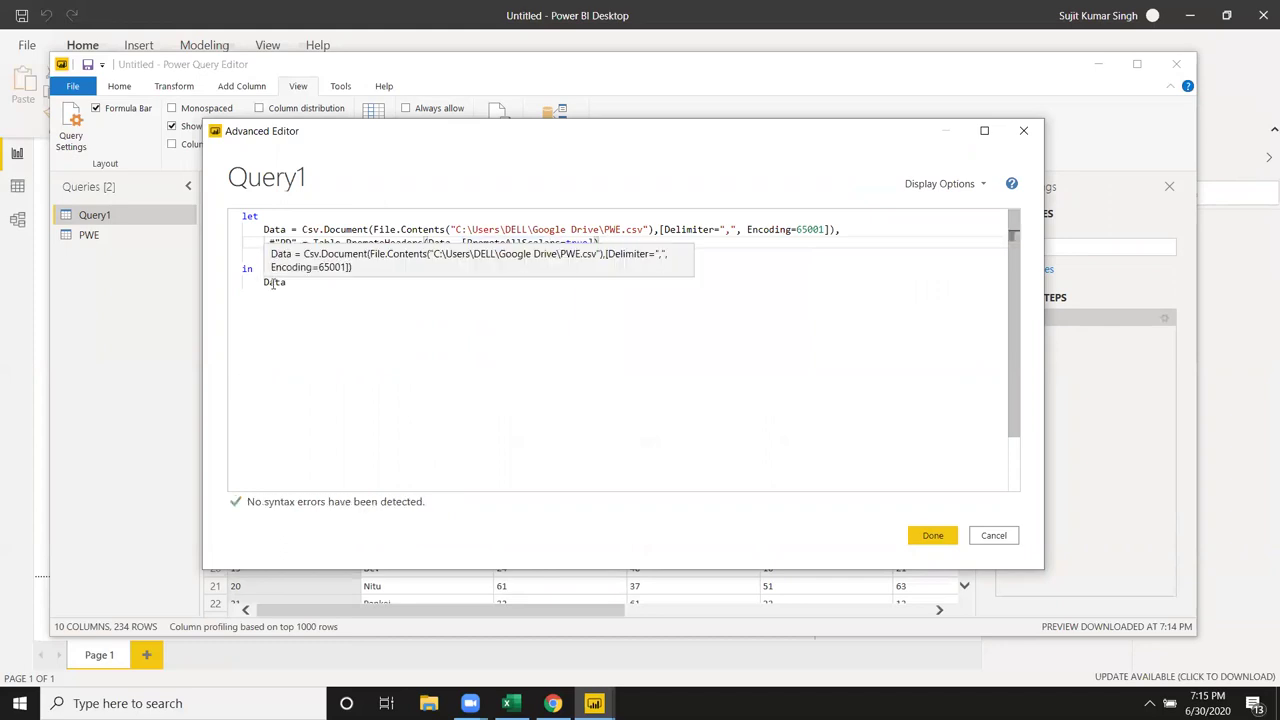
double_click(271, 281)
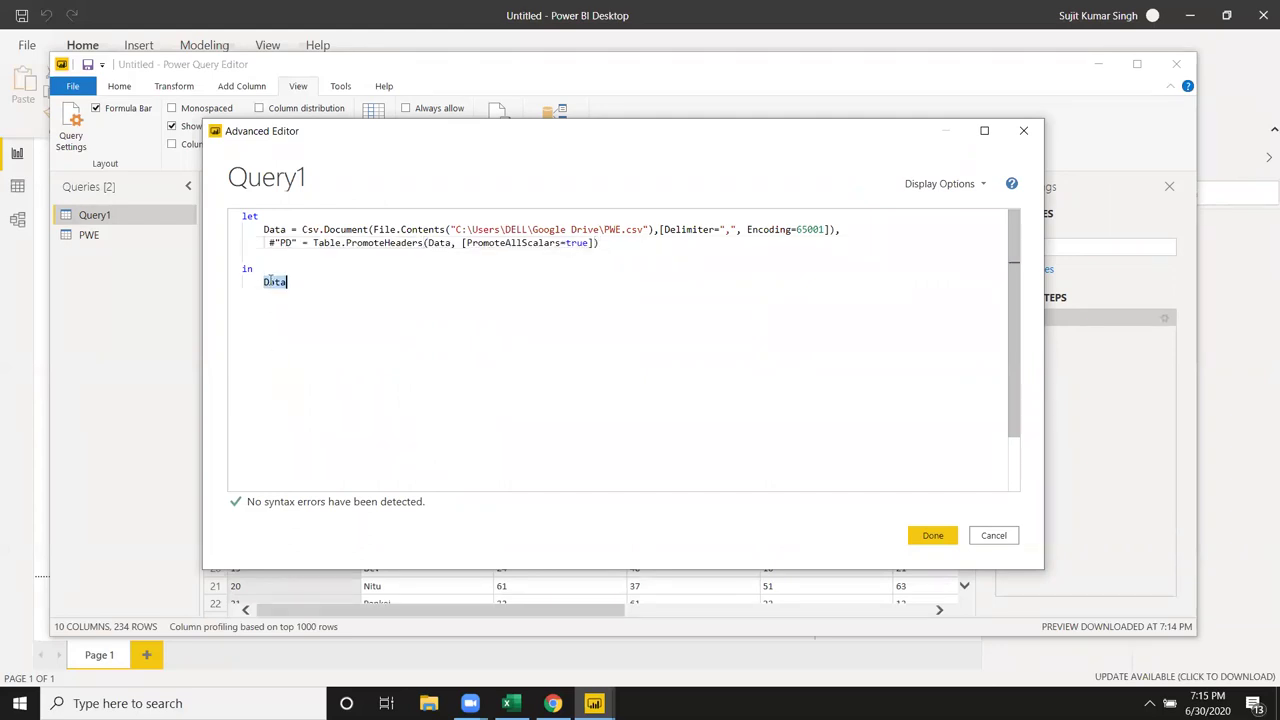
key(BackSpace)
text(#PD)
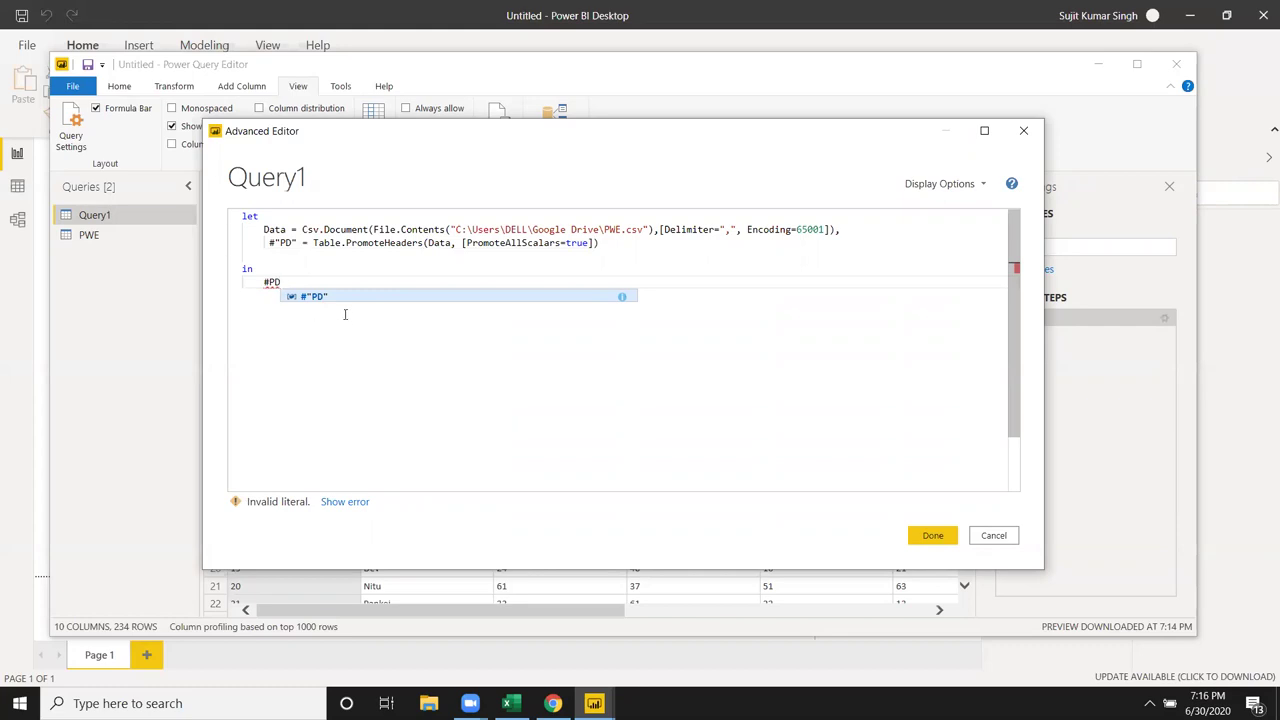
click(339, 298)
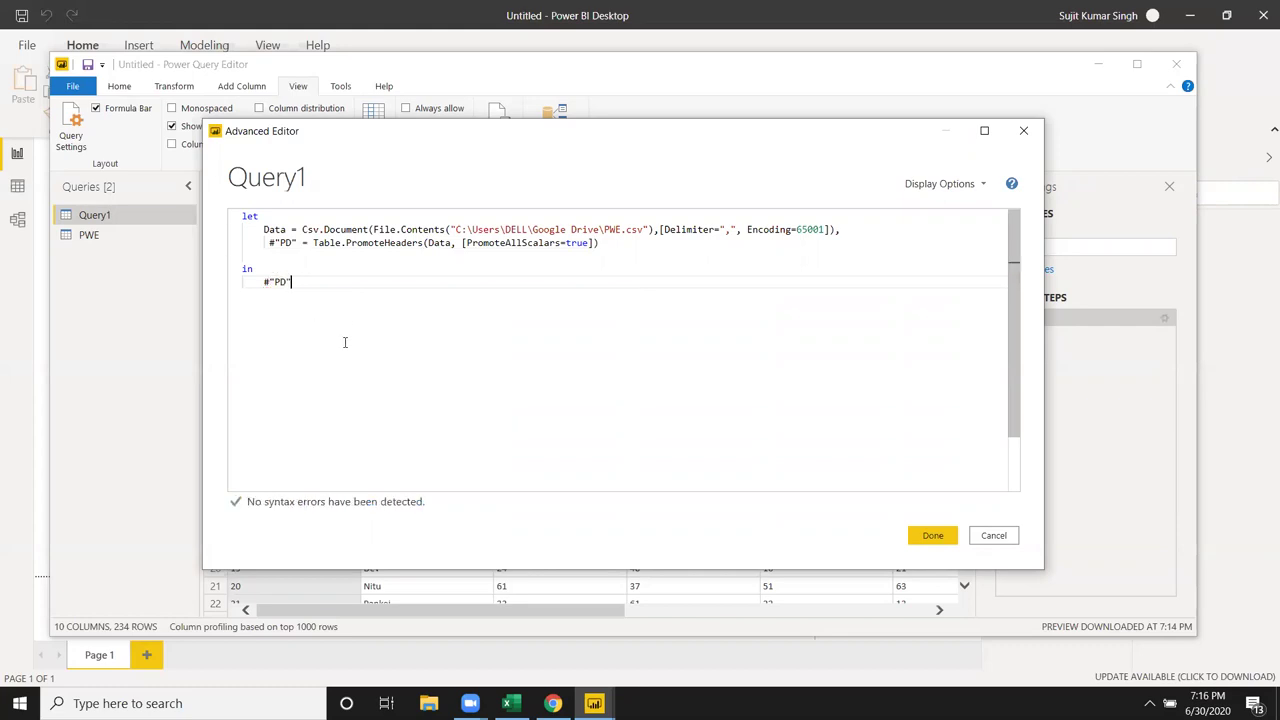
click(930, 540)
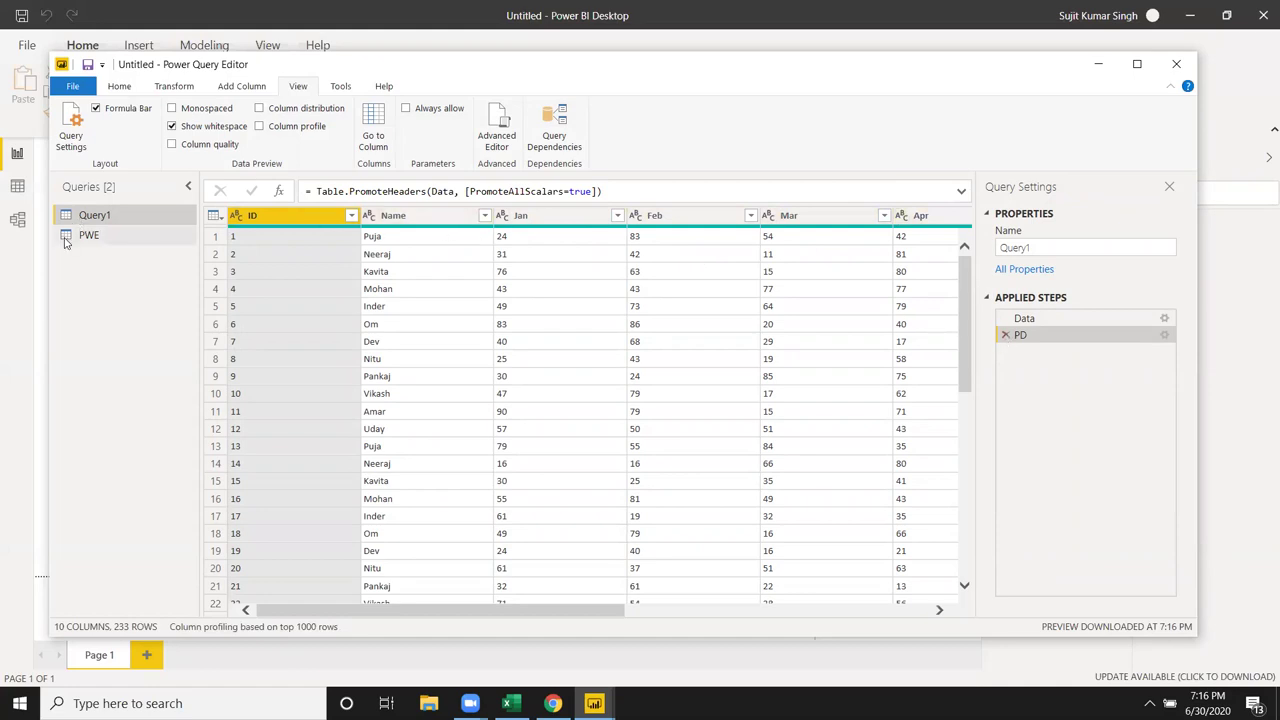
Inspect the Name and Jan column types in the PWE query's Changed Type line, without changing anything.
click(110, 235)
click(497, 130)
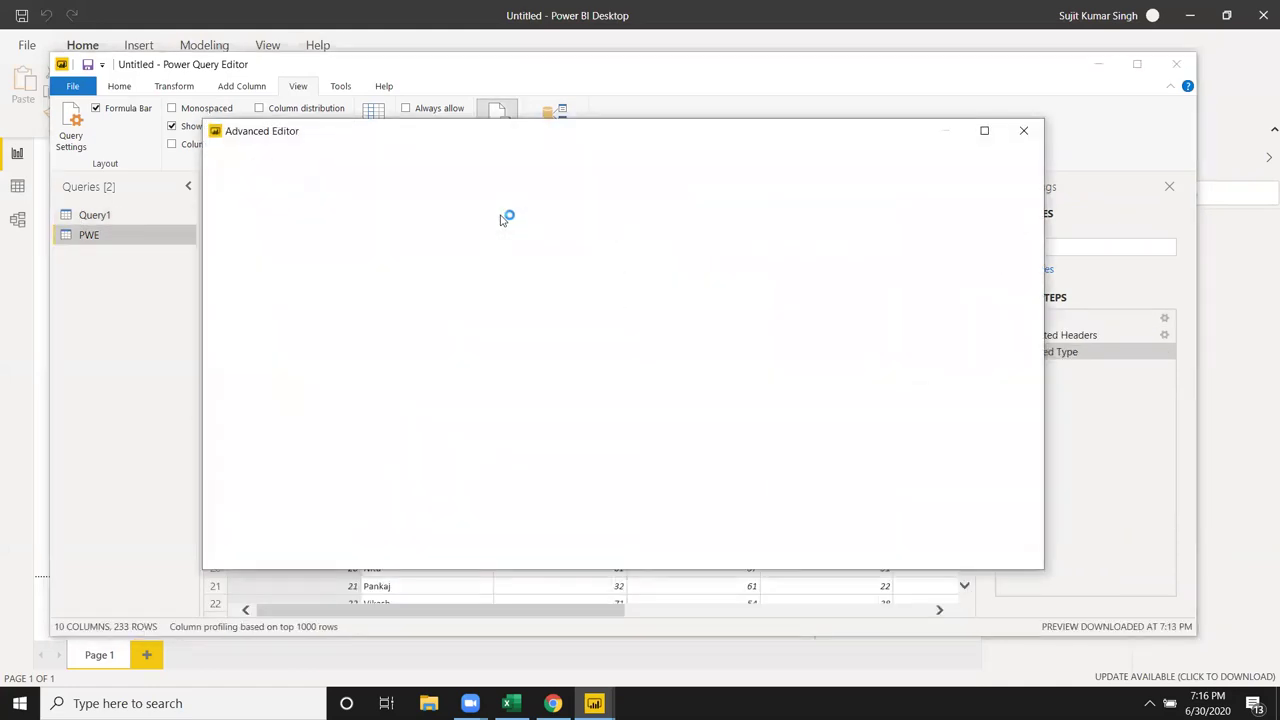
click(287, 257)
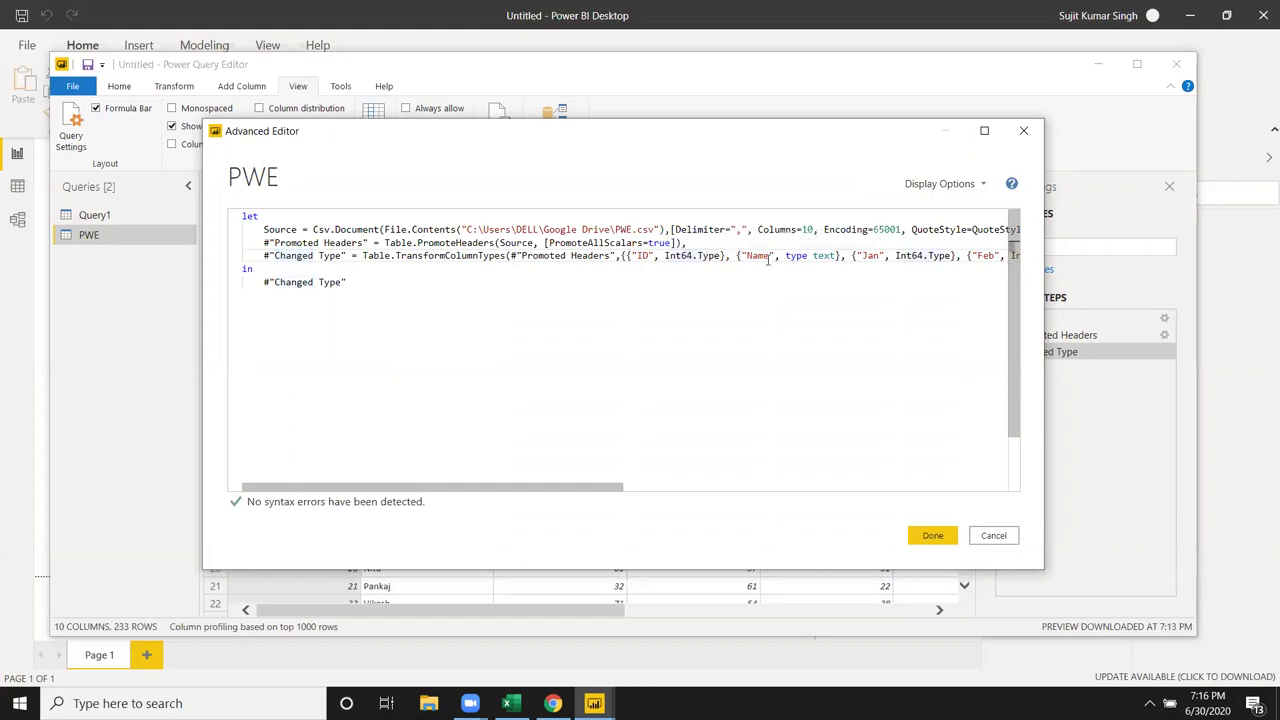
click(830, 256)
click(898, 256)
mouse_move(477, 488)
mouse_down()
mouse_move(951, 513)
mouse_move(611, 551)
mouse_up()
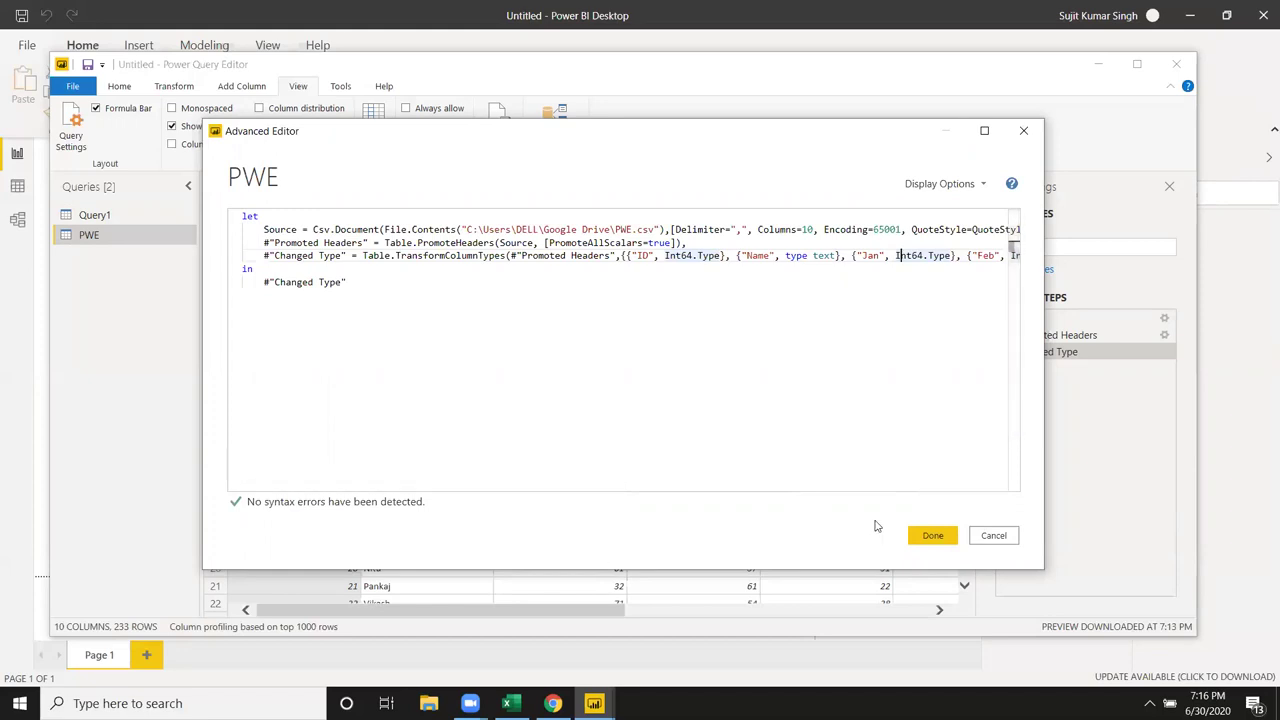
click(1005, 539)
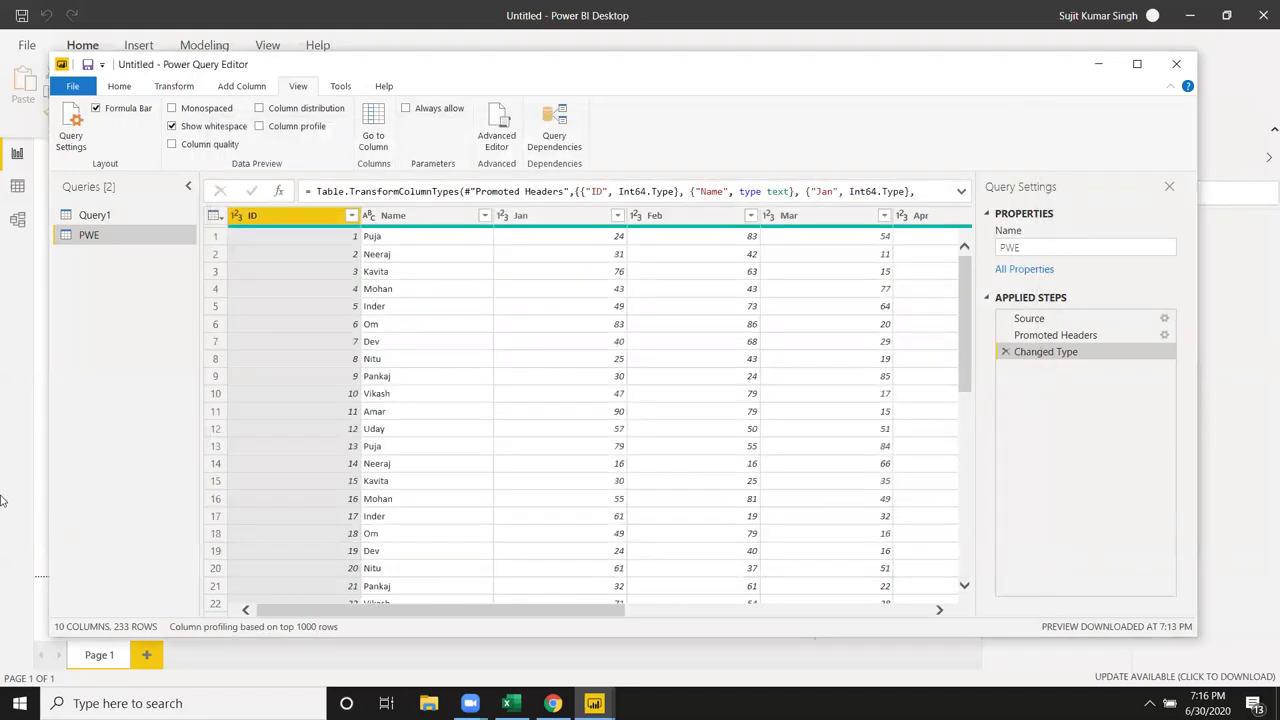
Review Query1's code with its Data and PD steps, then close it unchanged.
double_click(110, 217)
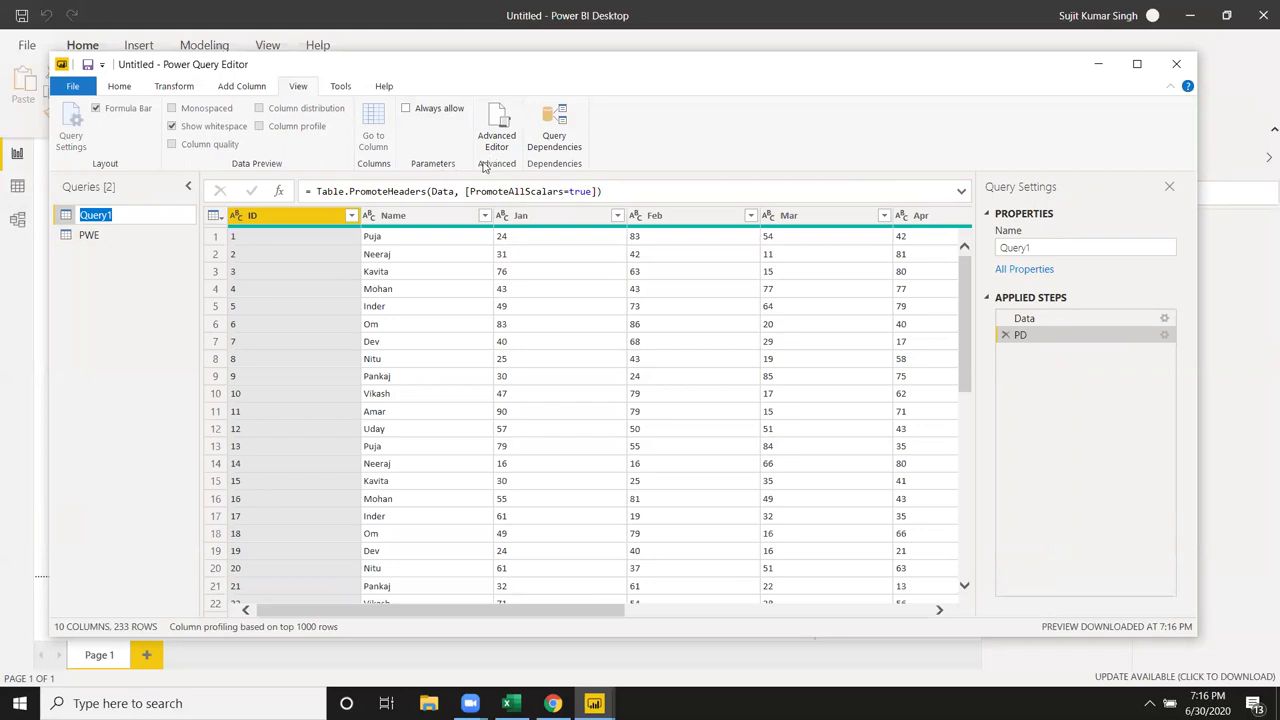
click(494, 145)
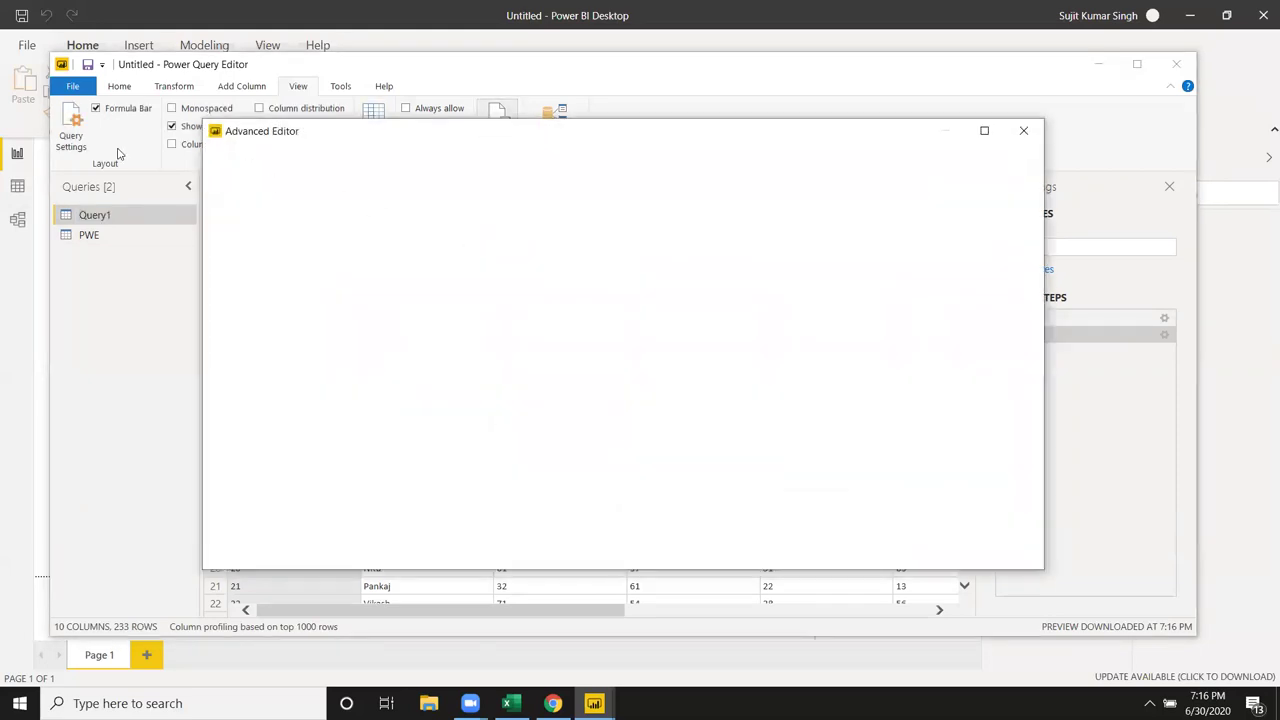
drag(303, 307, 220, 251)
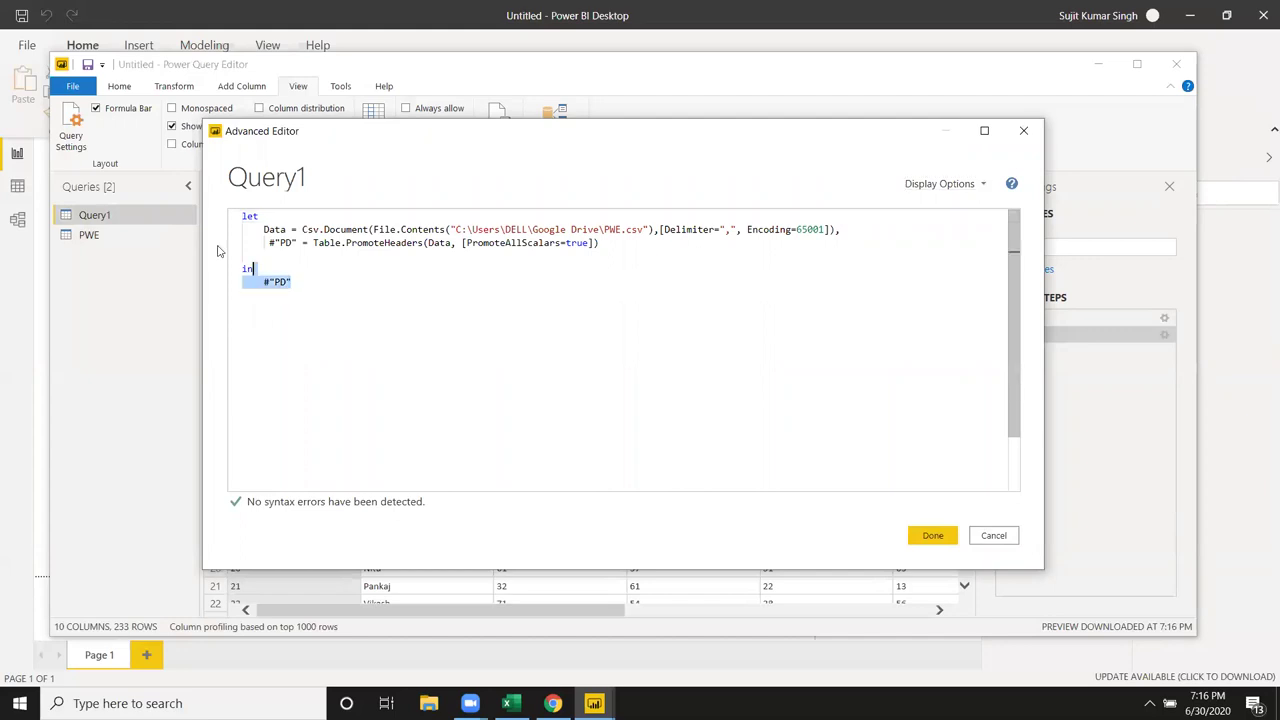
key(ctrl+a)
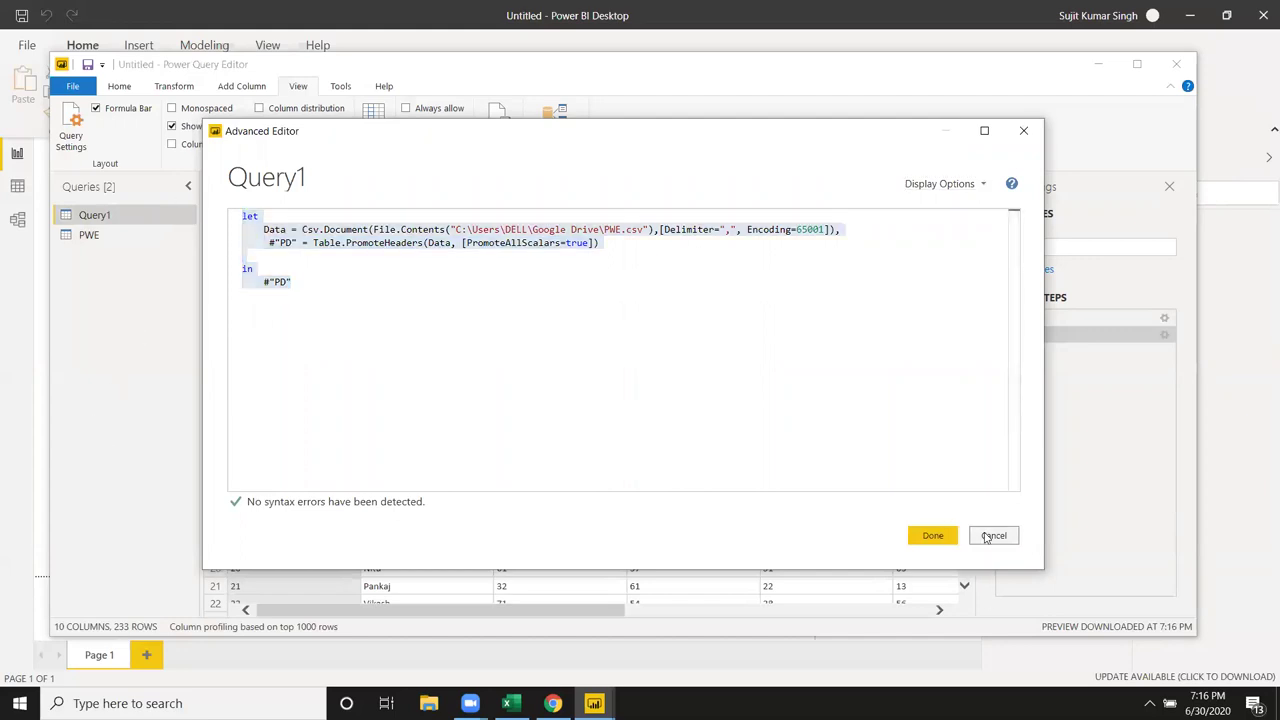
click(990, 536)
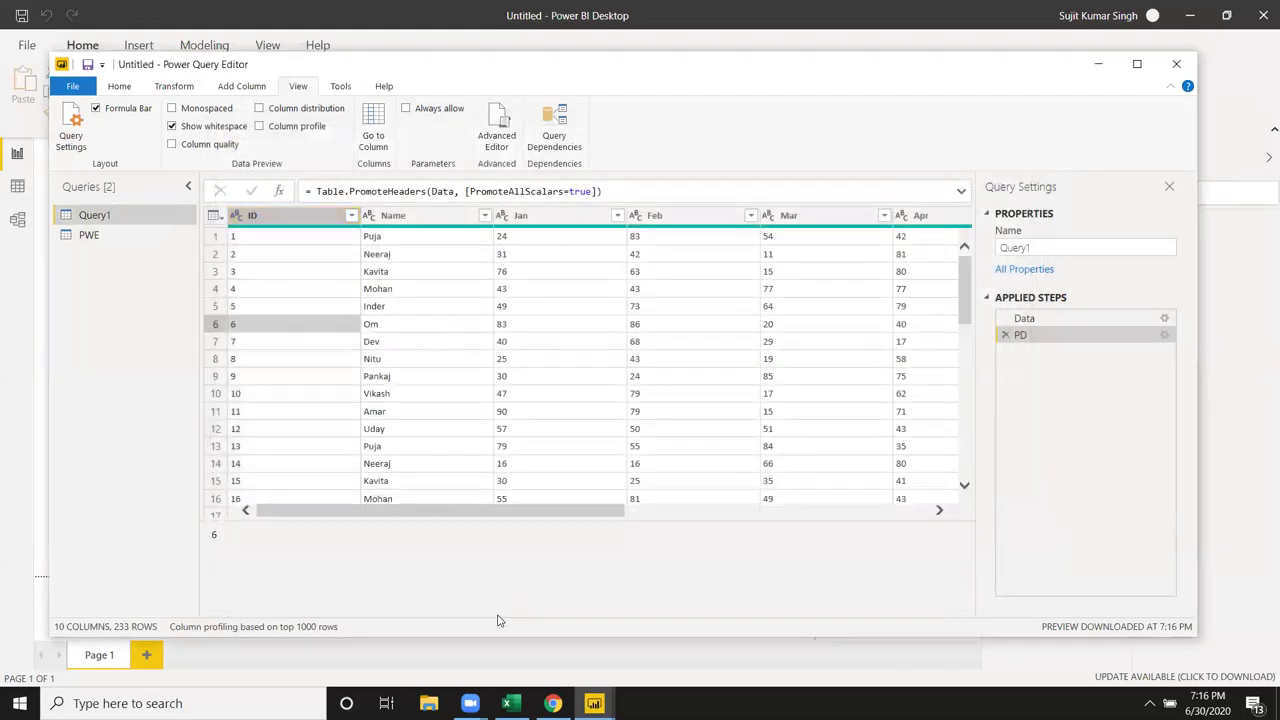
drag(505, 512, 940, 515)
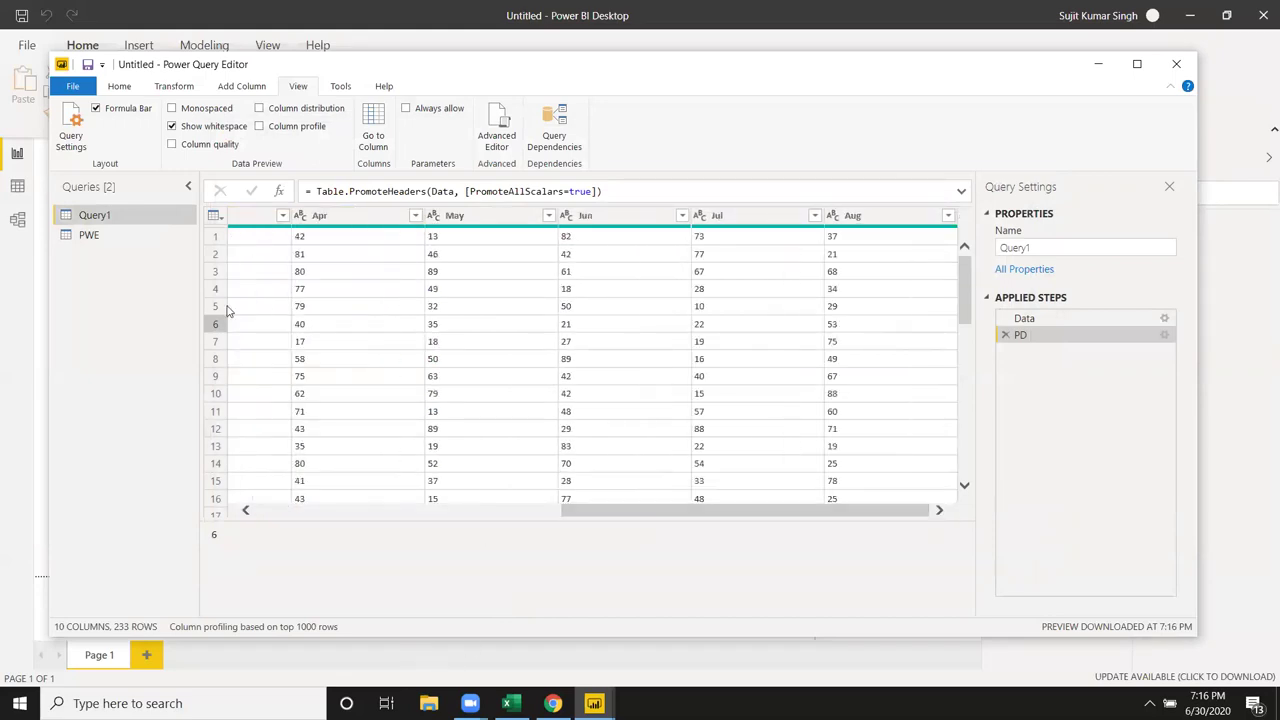
Start a new custom column named Total.
click(221, 90)
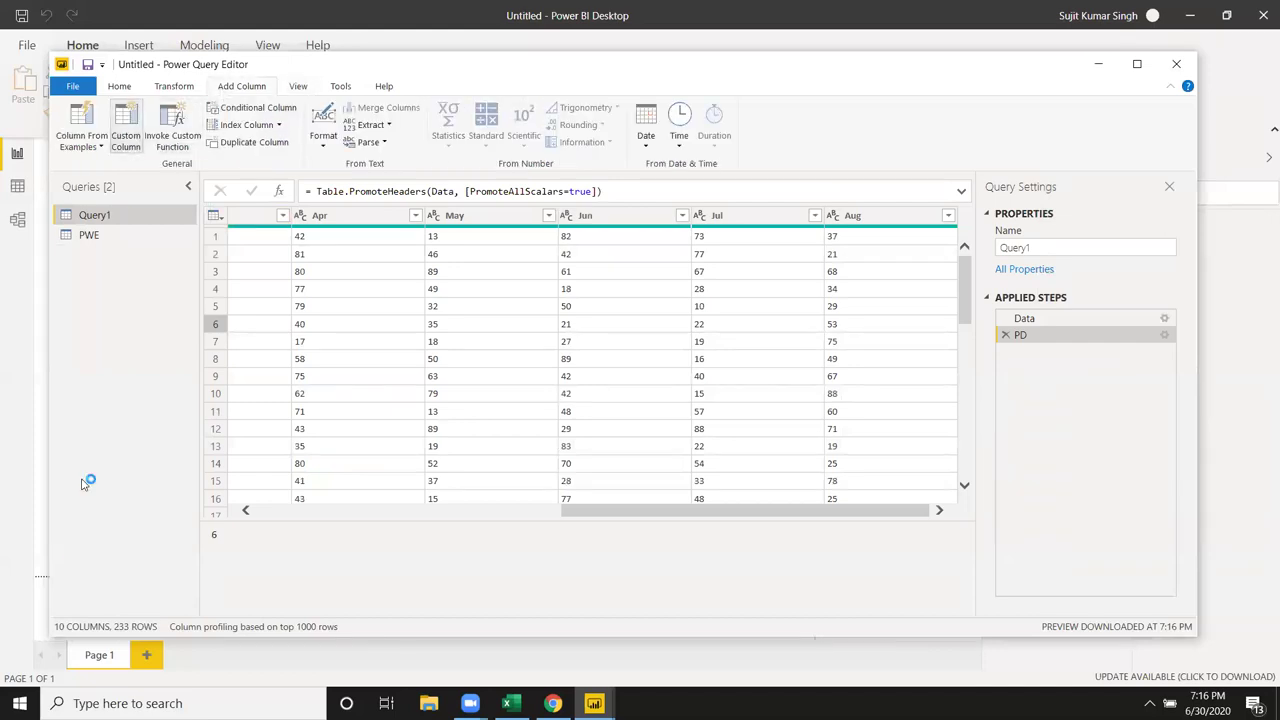
click(126, 138)
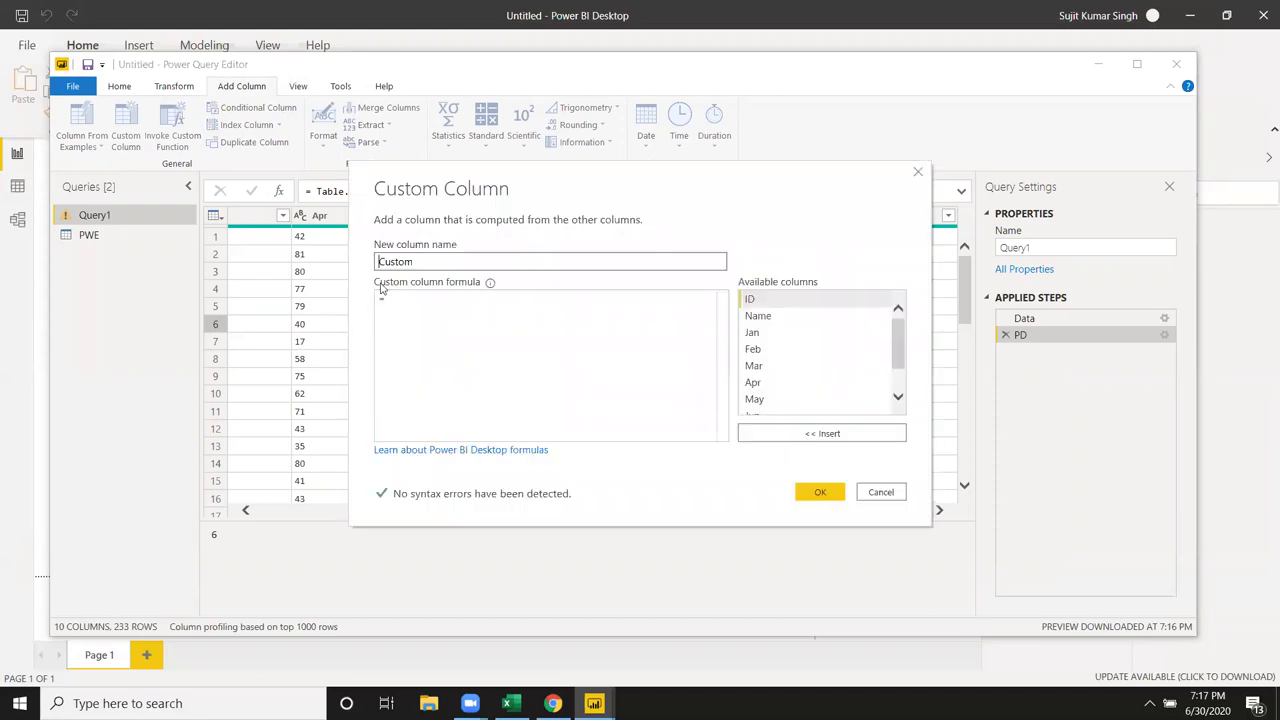
double_click(418, 262)
text(Total)
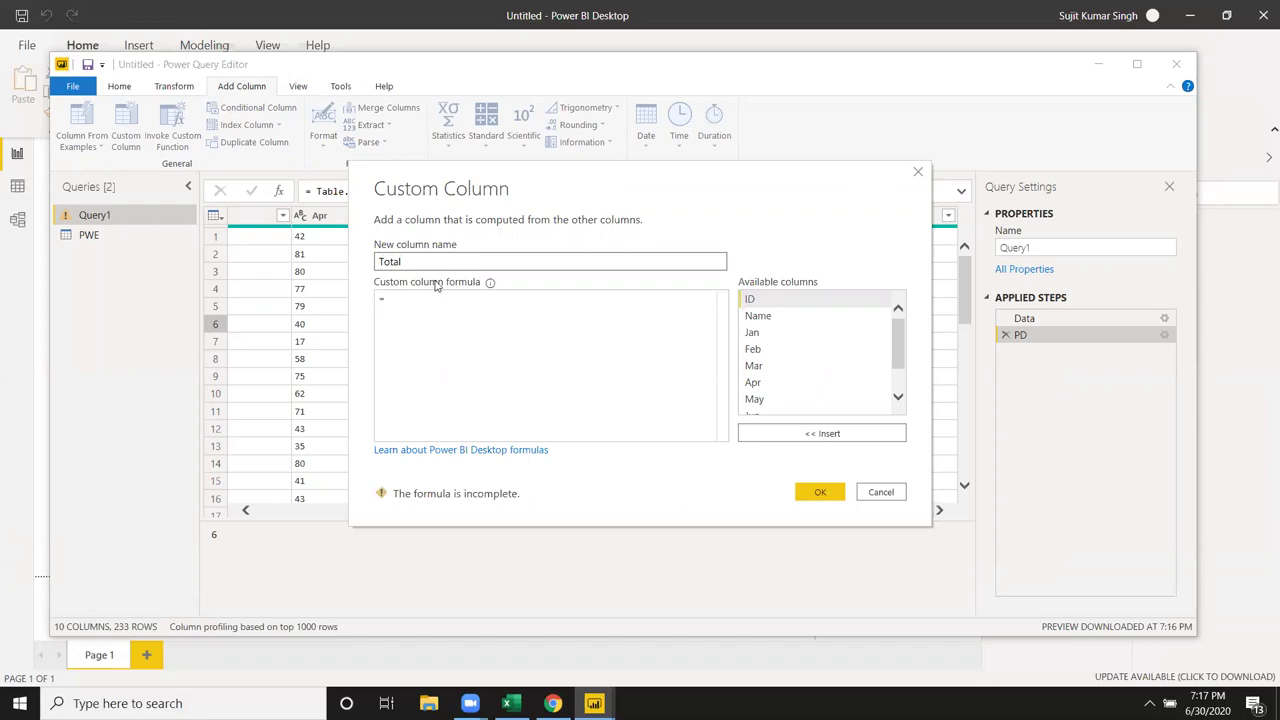
click(427, 297)
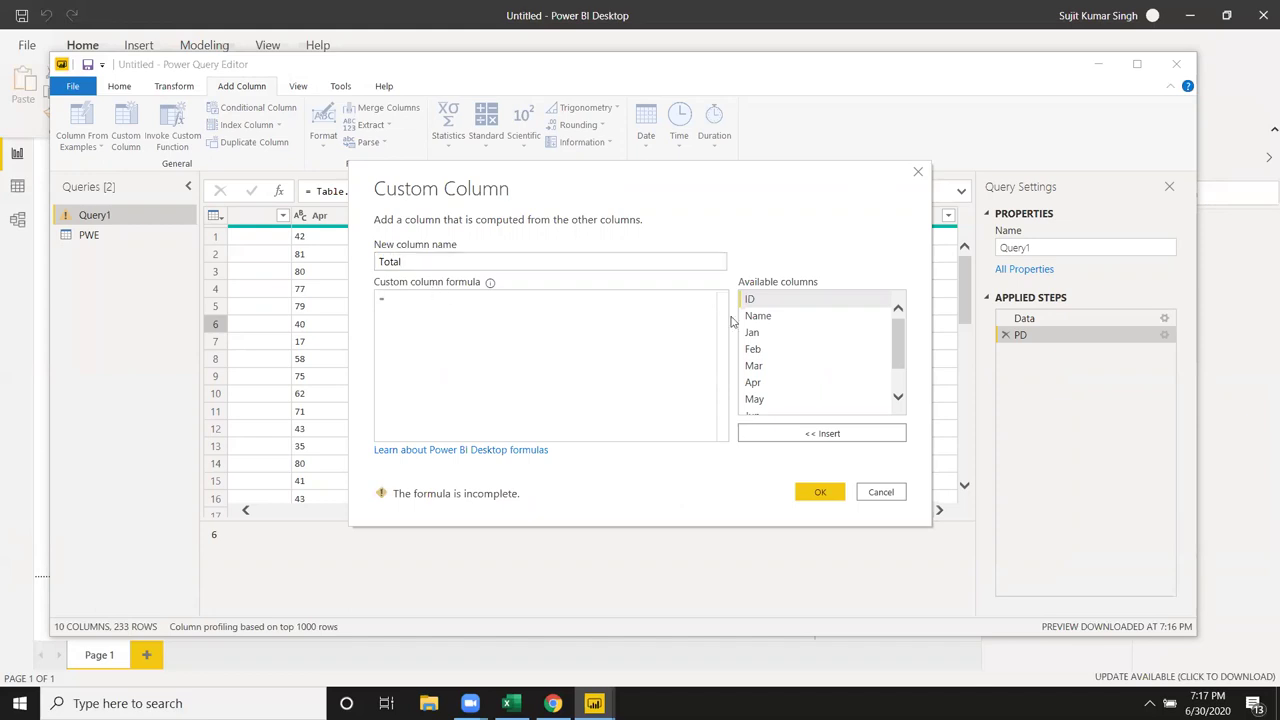
Enter the formula Jan+Feb+Mar+Apr+May+Jun+Jul+Aug and create the Total column.
double_click(783, 339)
text(+)
double_click(775, 349)
text(+)
double_click(771, 366)
text(+)
double_click(767, 384)
text(+)
double_click(760, 399)
text(+)
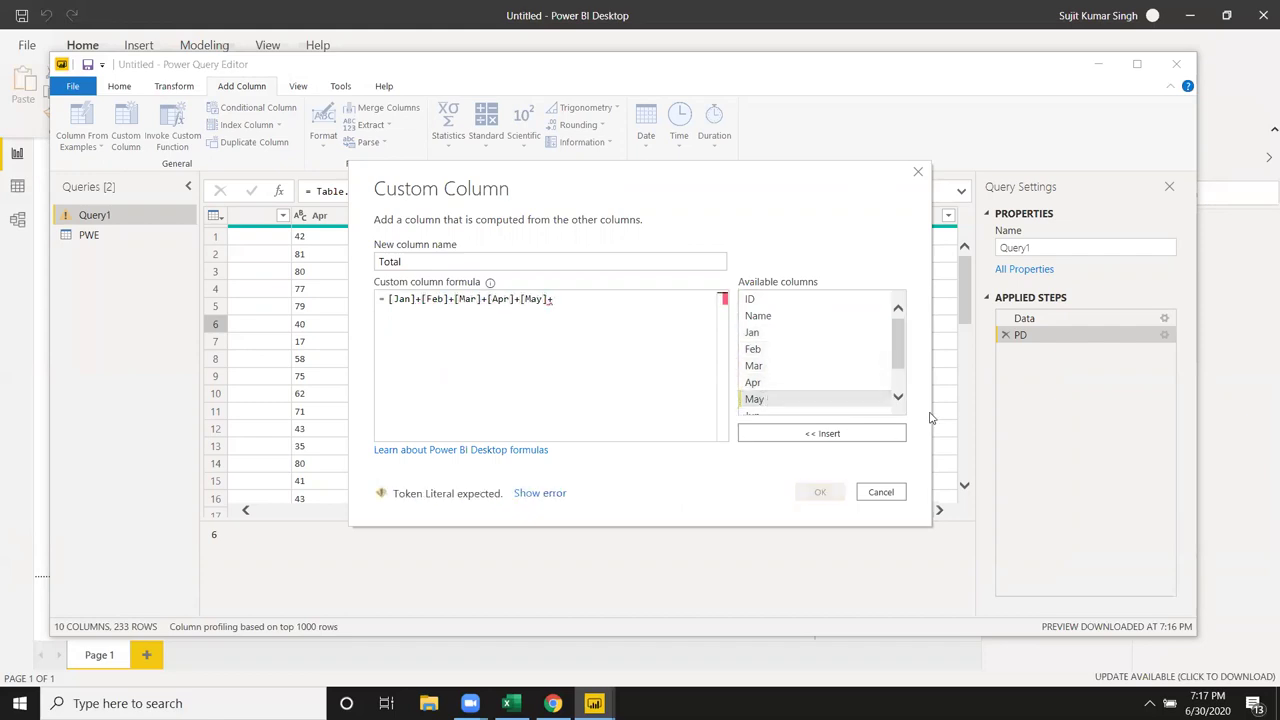
scroll(899, 398, down, 1)
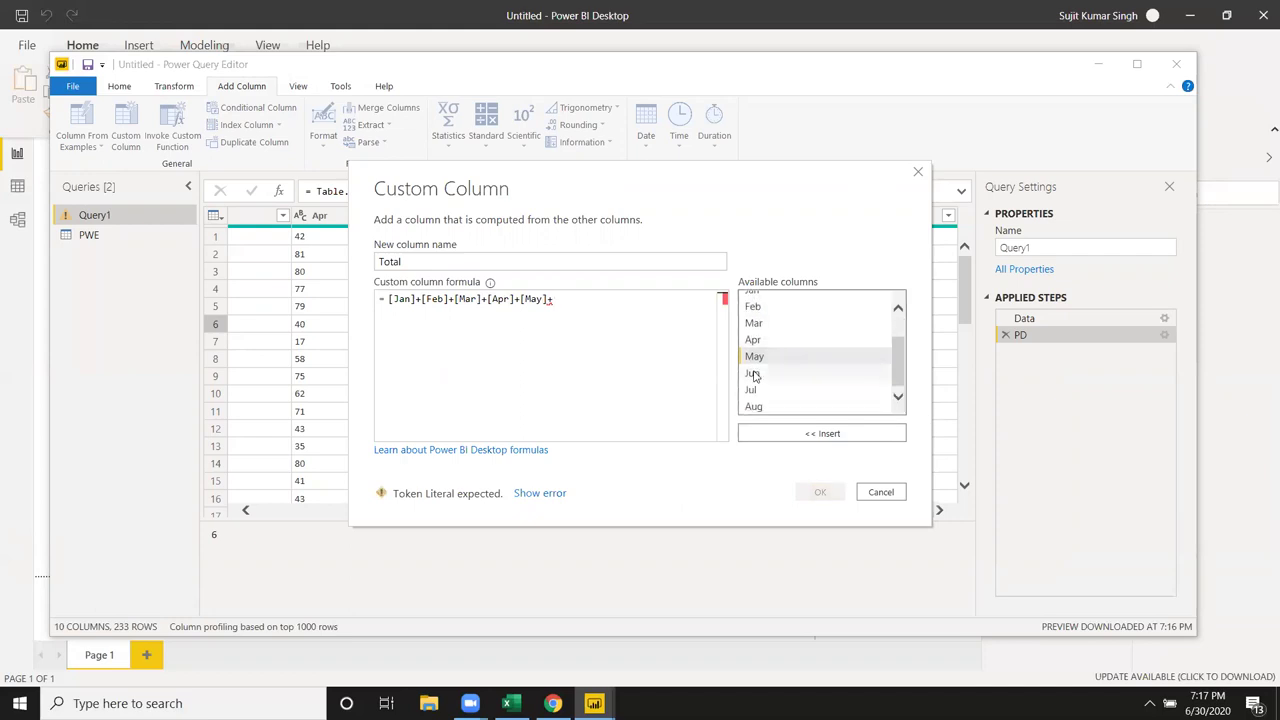
double_click(754, 373)
text(+)
double_click(752, 389)
text(+)
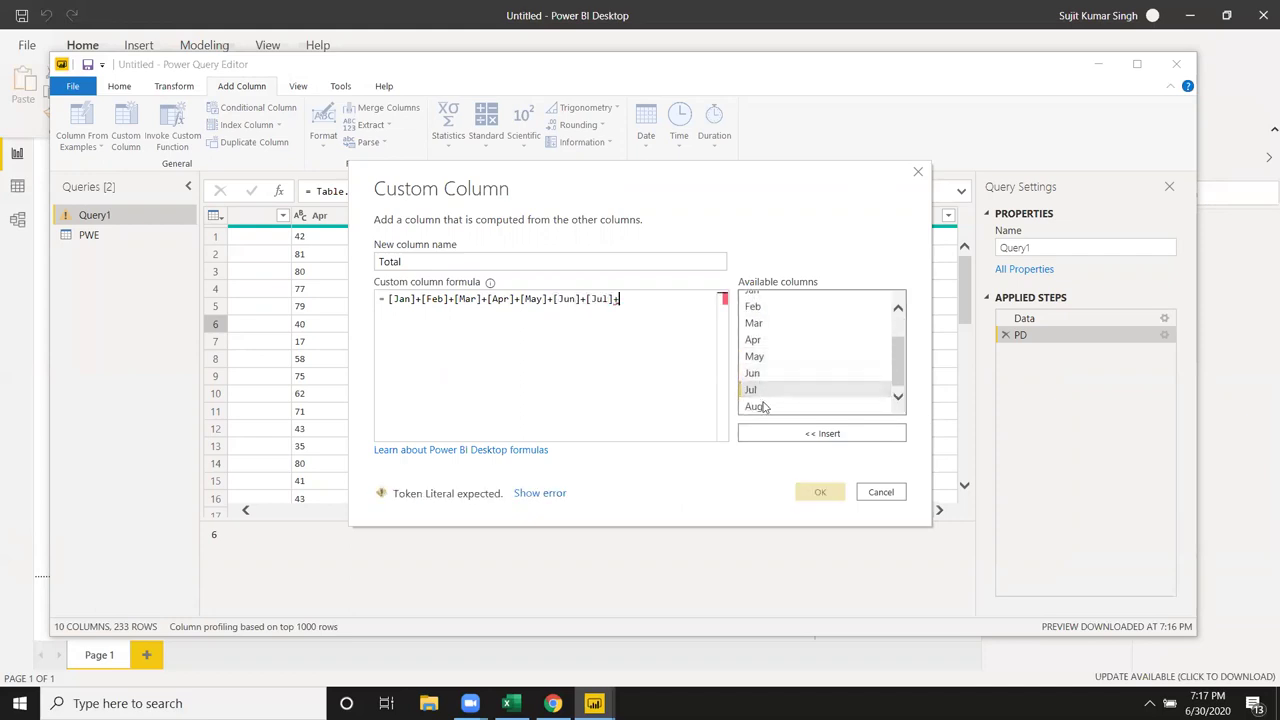
double_click(757, 406)
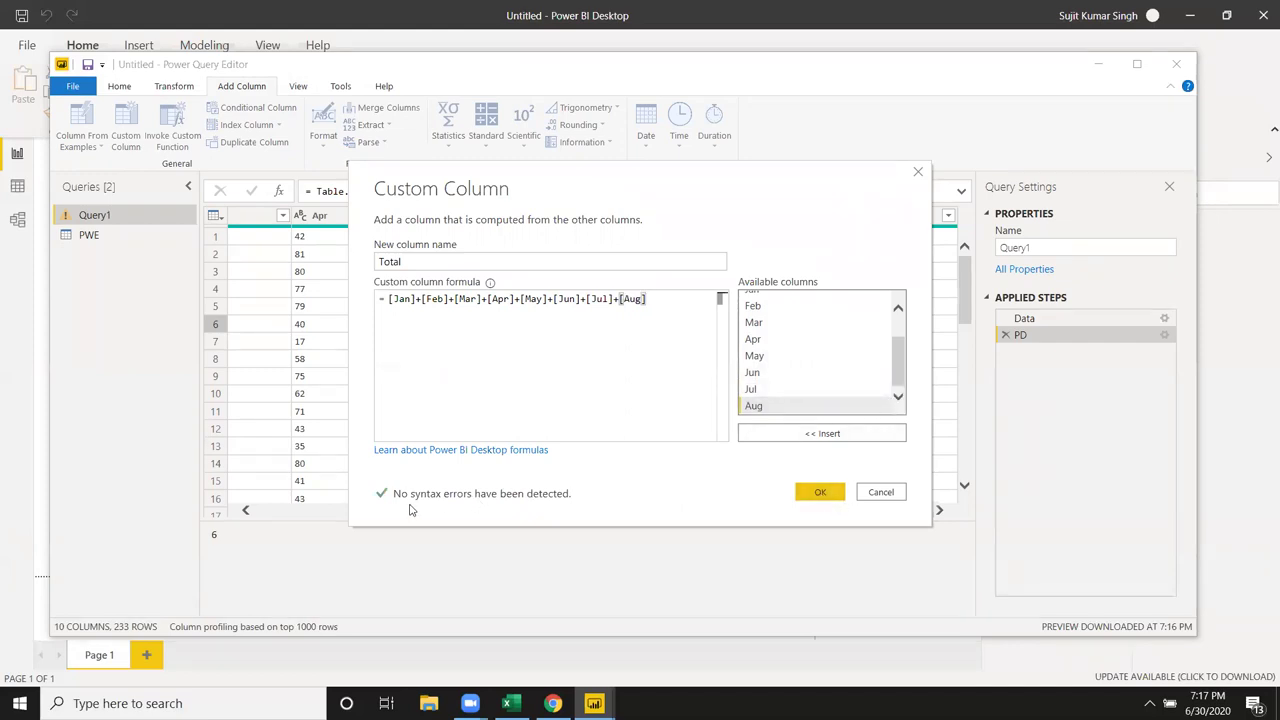
click(812, 491)
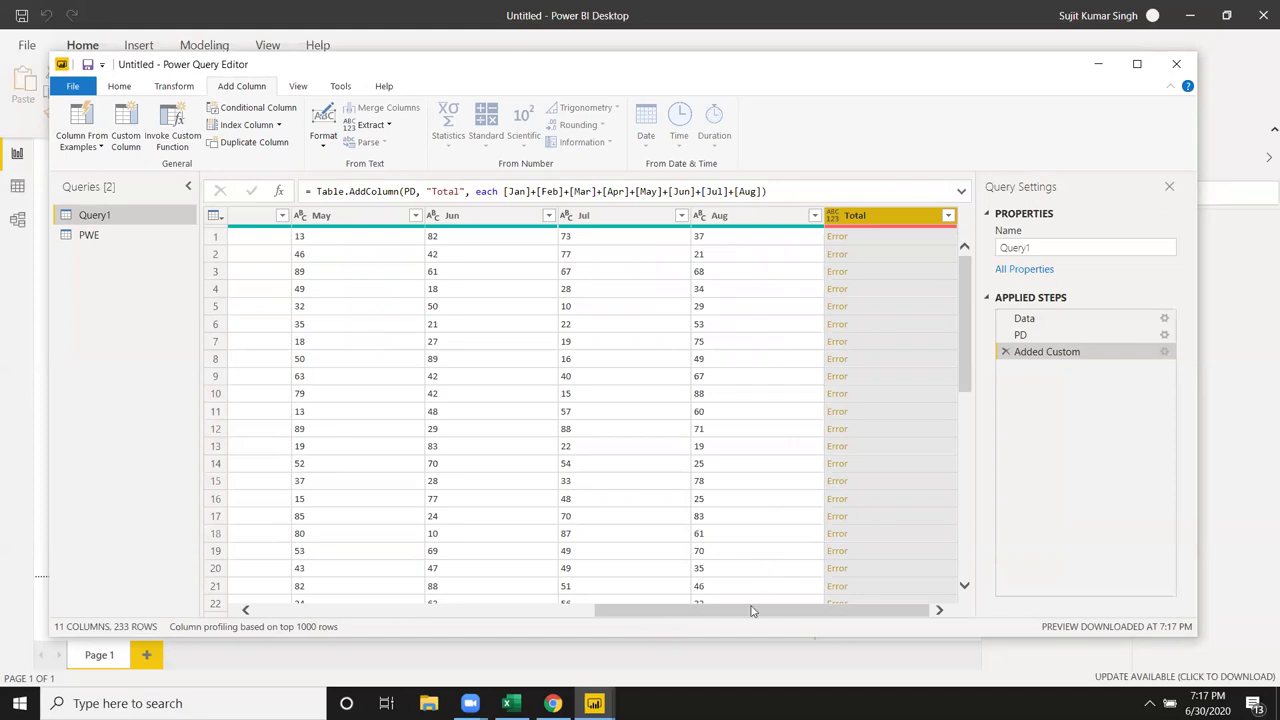
click(895, 241)
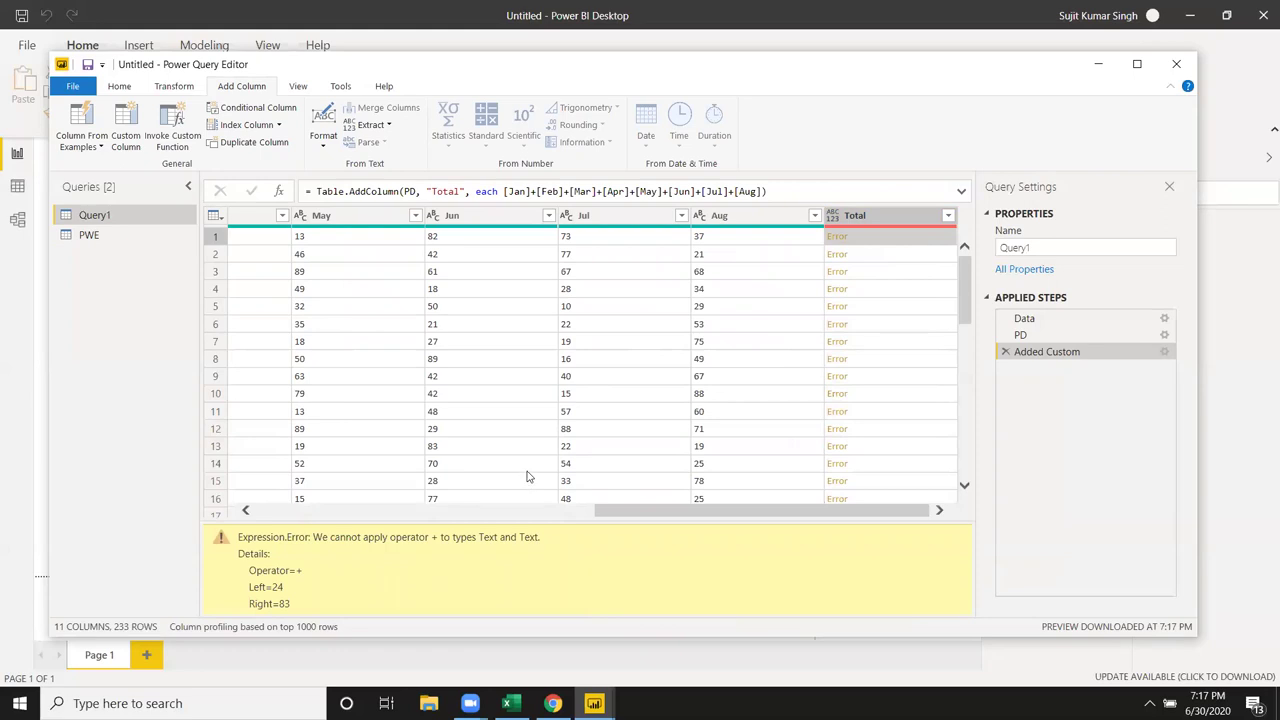
click(323, 255)
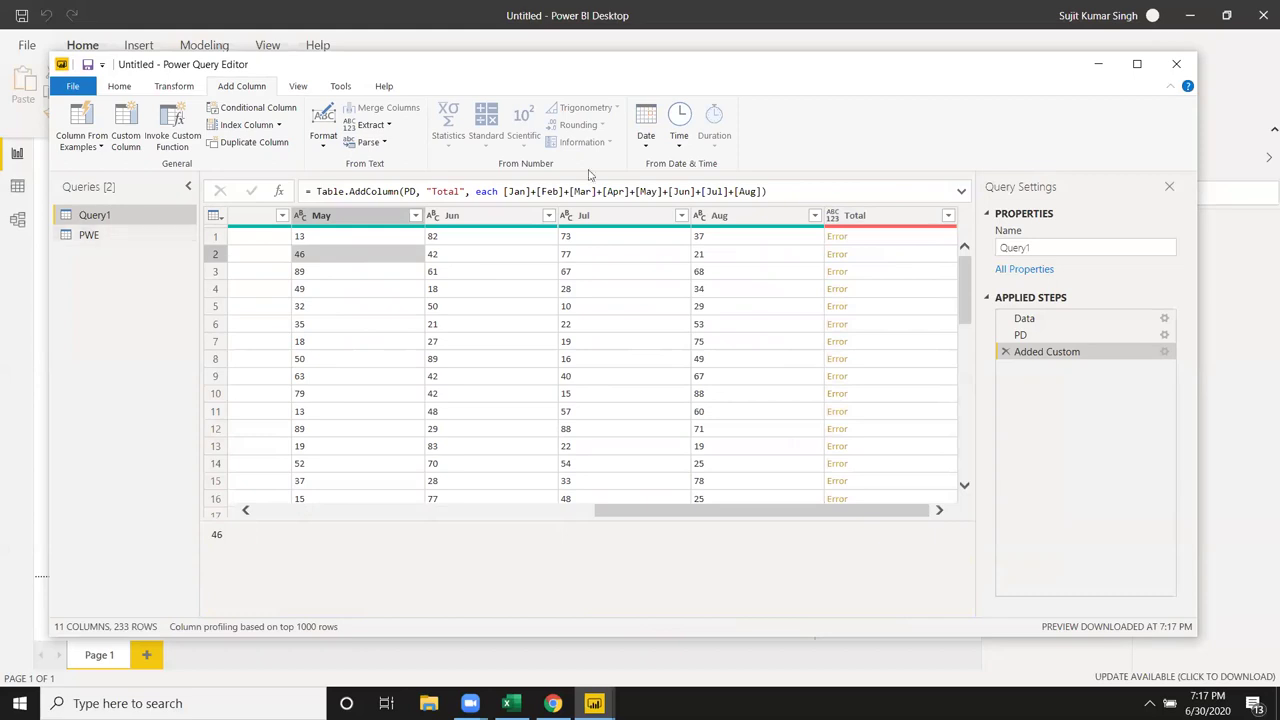
click(709, 501)
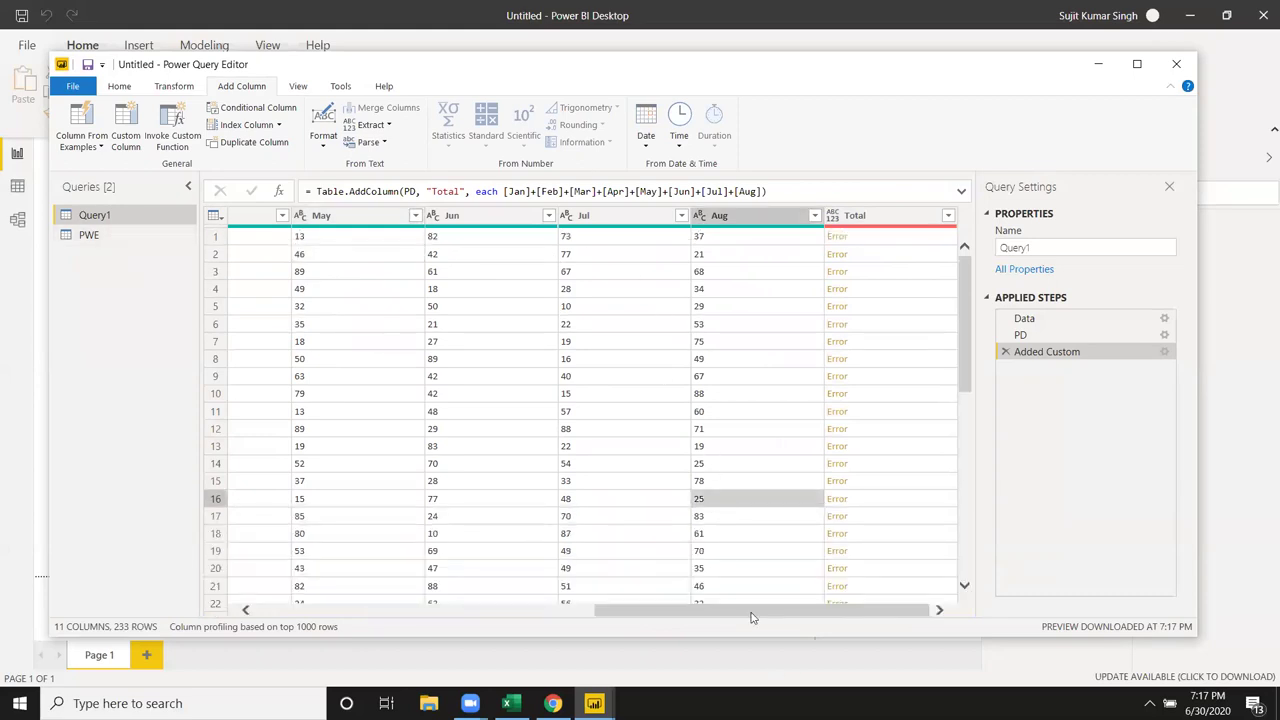
drag(752, 617, 305, 610)
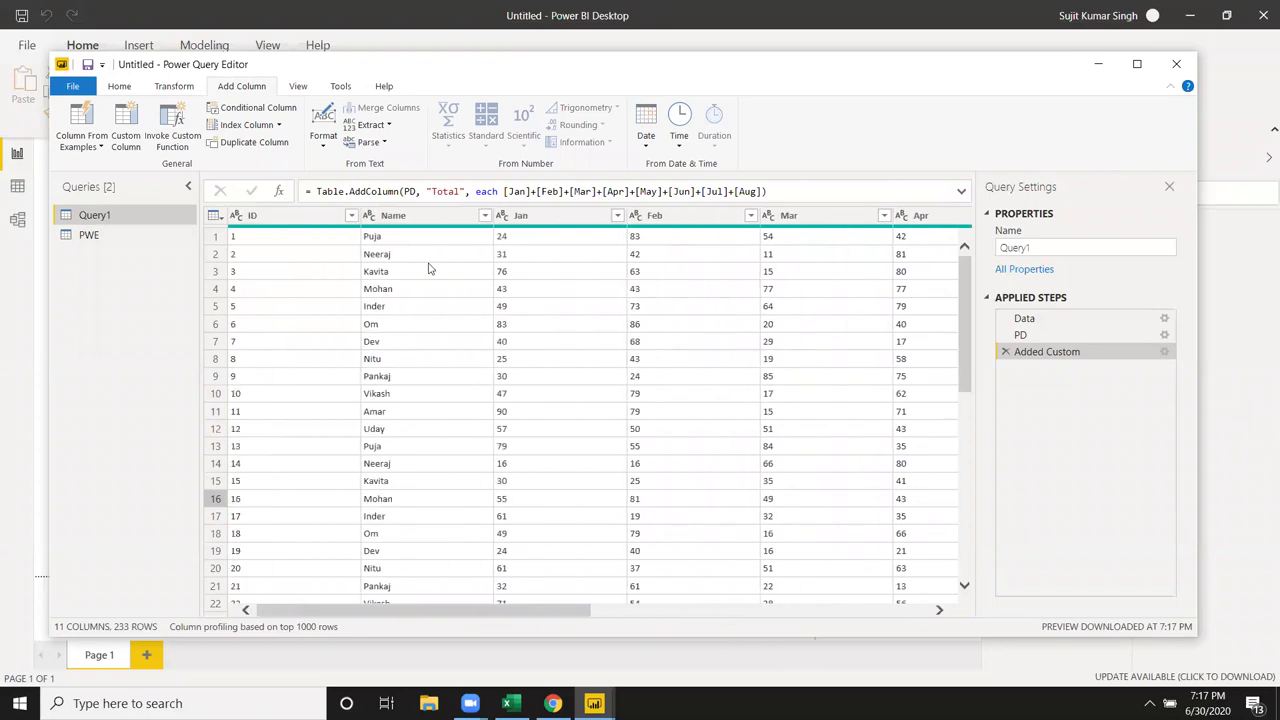
click(484, 216)
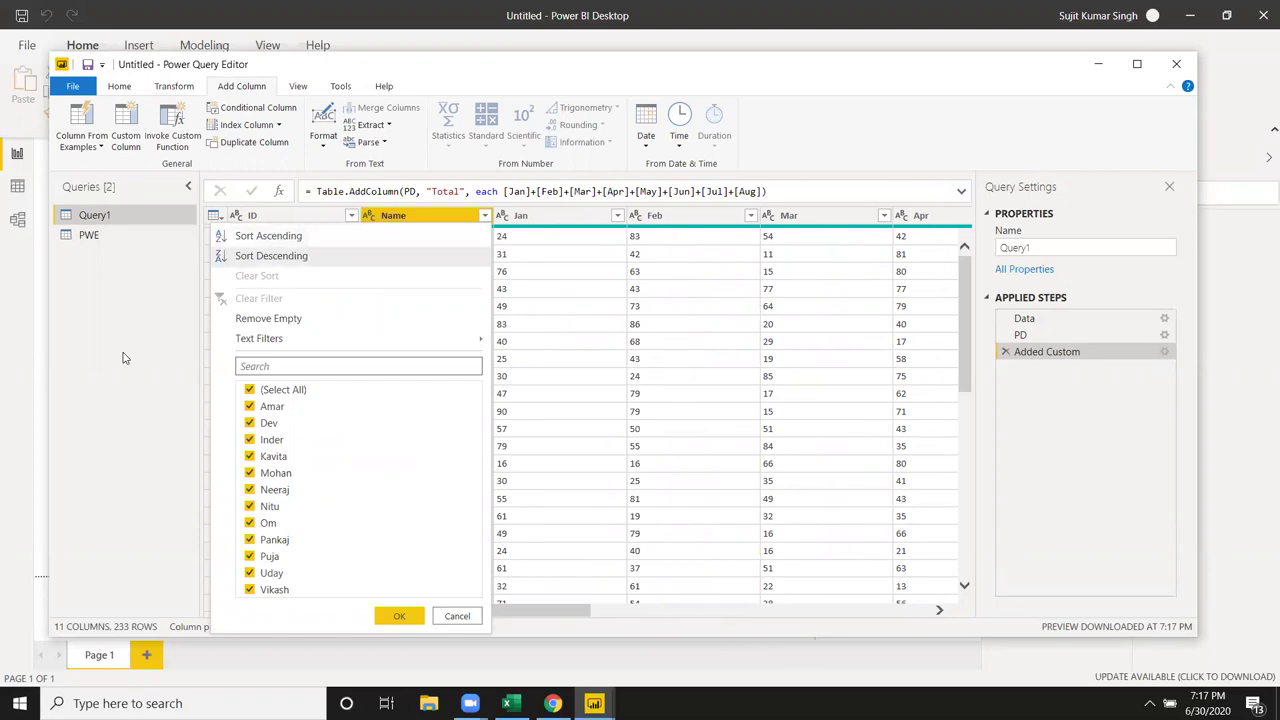
click(123, 405)
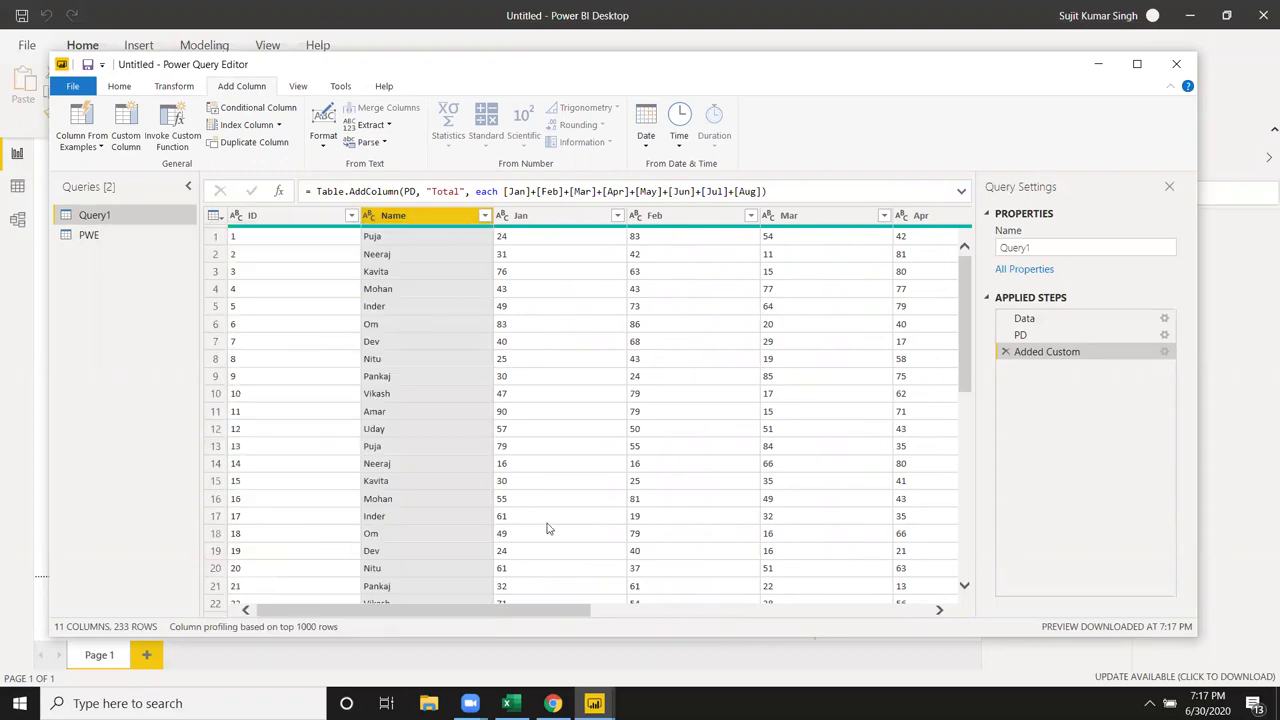
drag(524, 610, 860, 620)
Set the selected Name through Aug columns to the Whole Number data type.
shift+click(773, 215)
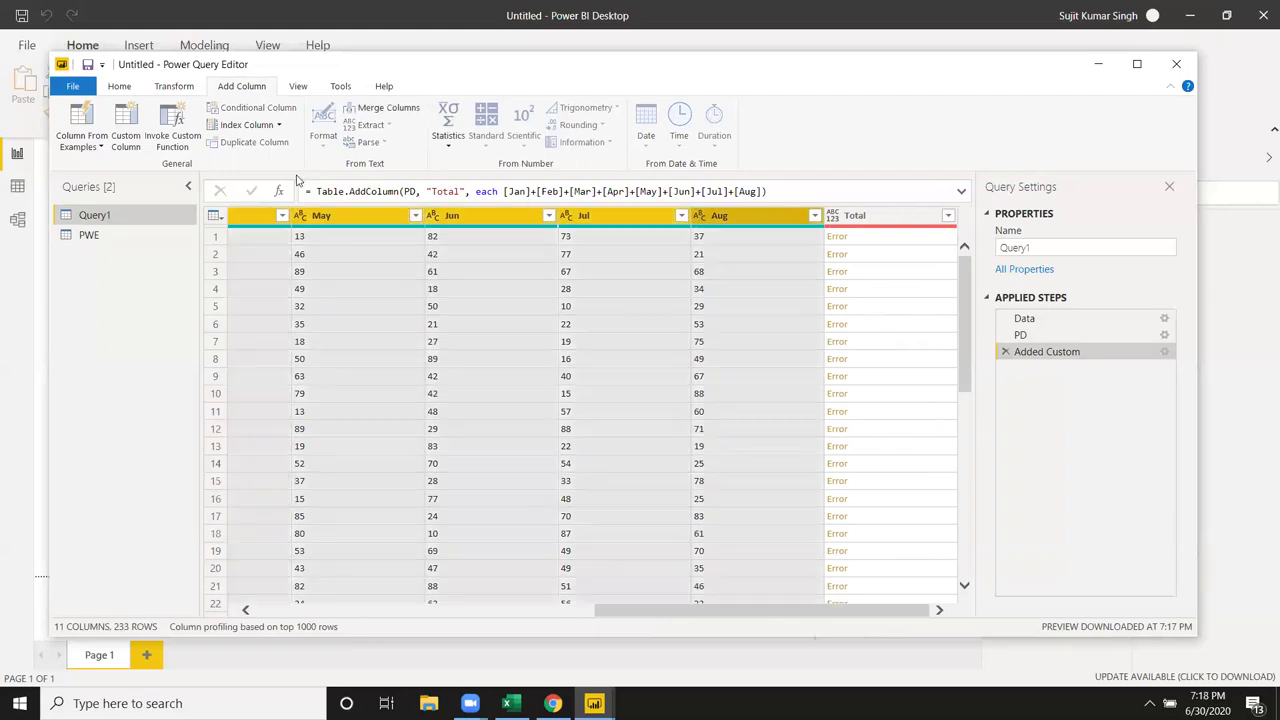
click(165, 86)
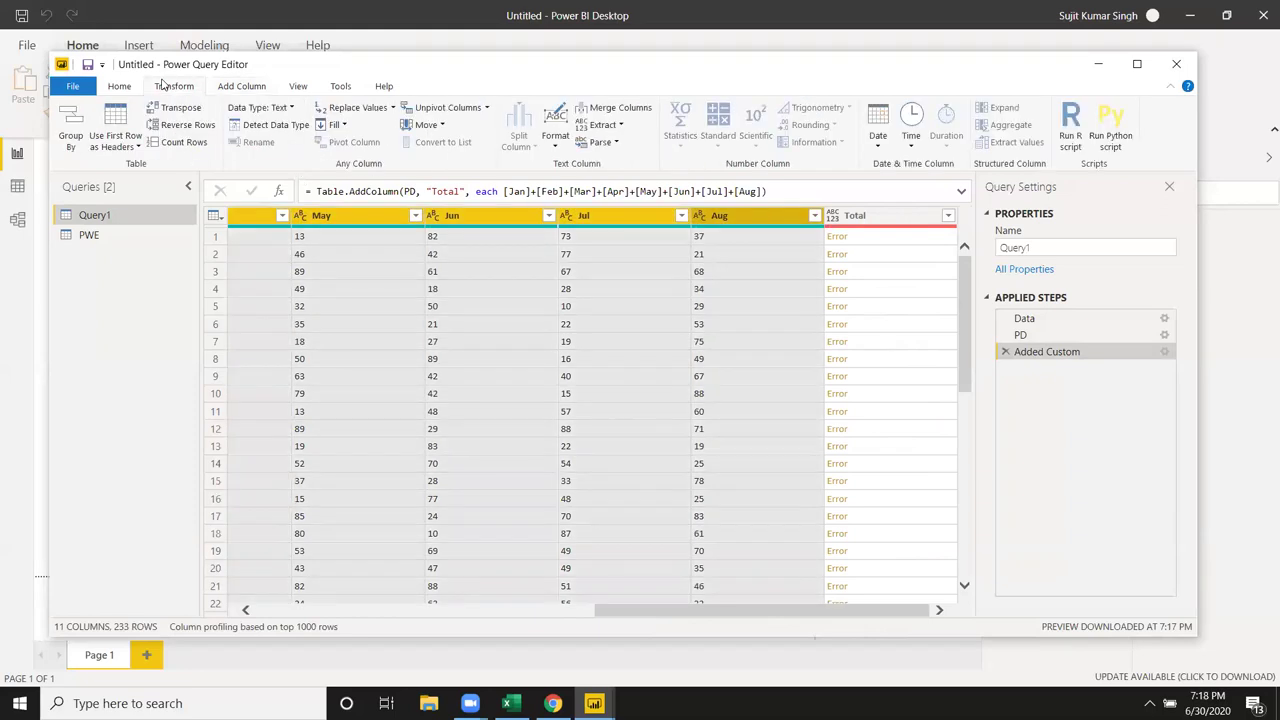
click(291, 108)
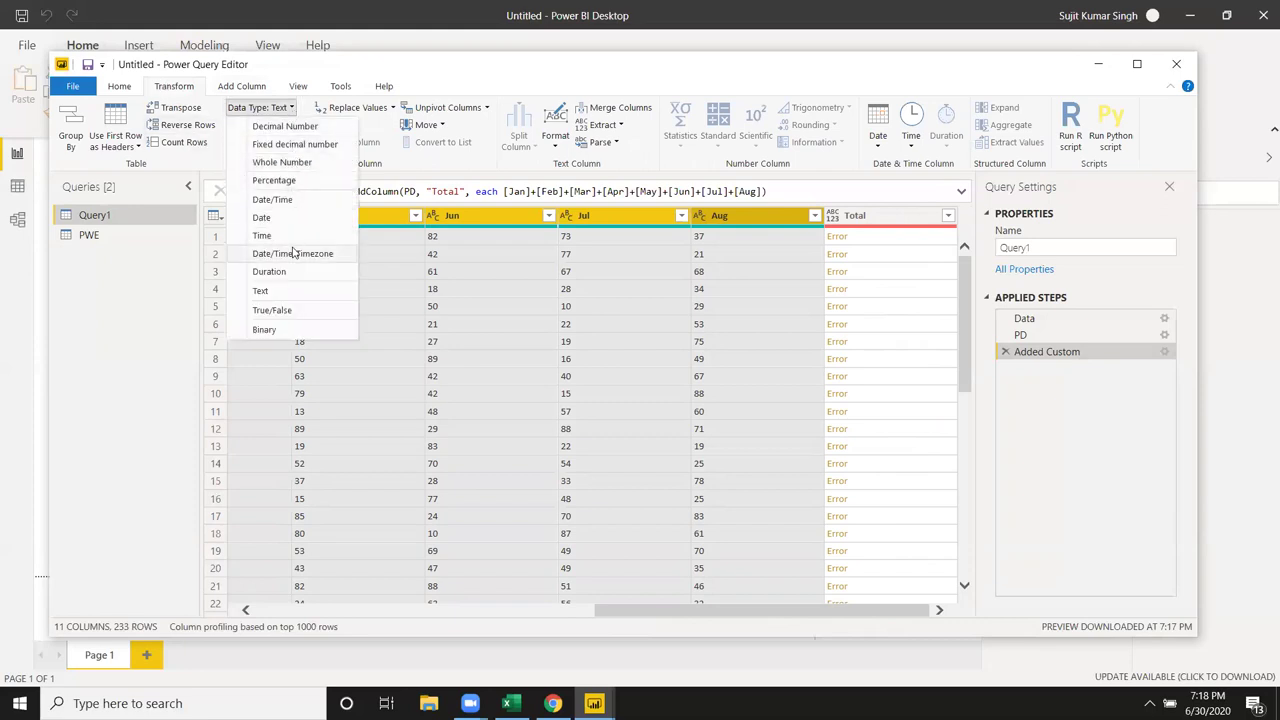
click(296, 168)
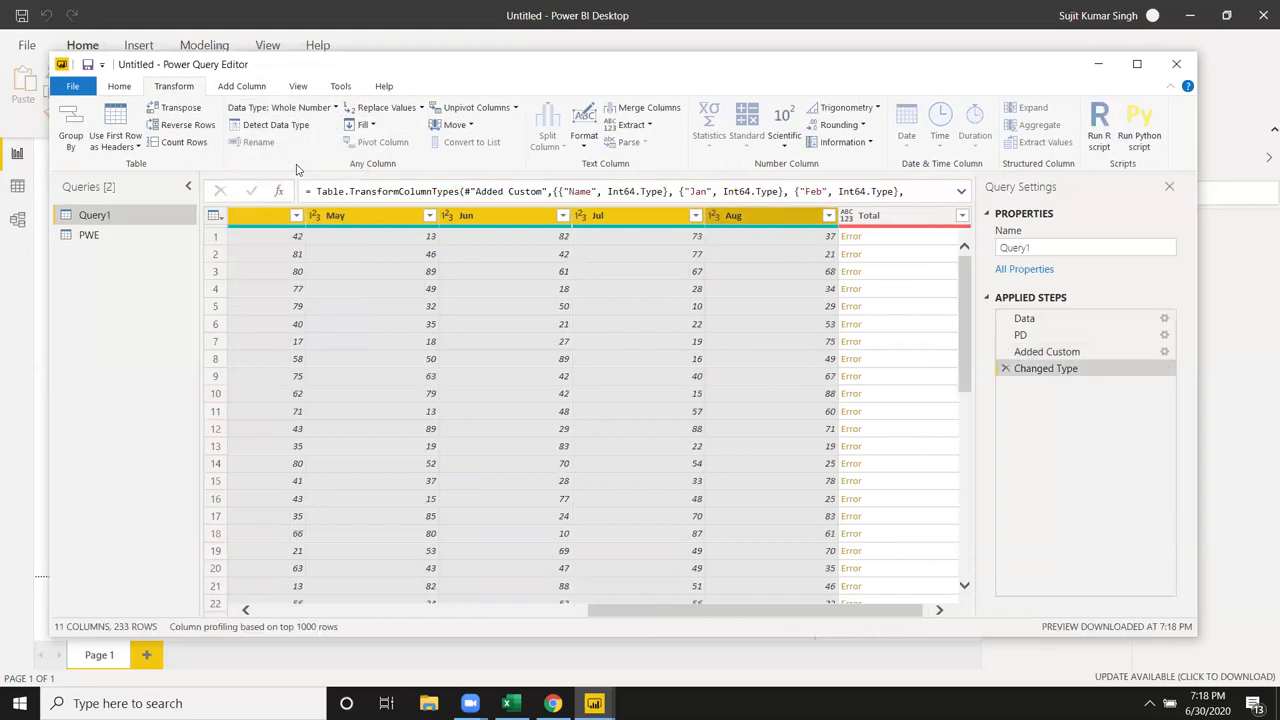
click(299, 86)
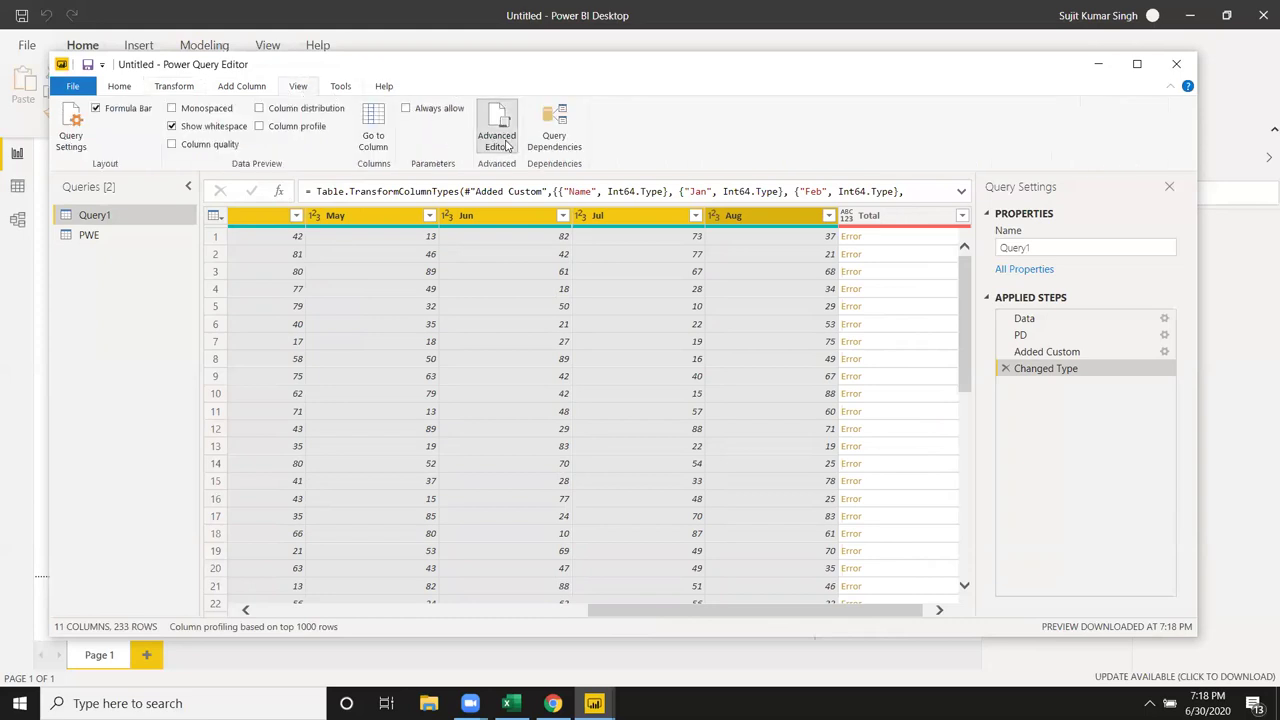
In the Advanced Editor, move the Added Custom step line below the Changed Type step.
click(497, 128)
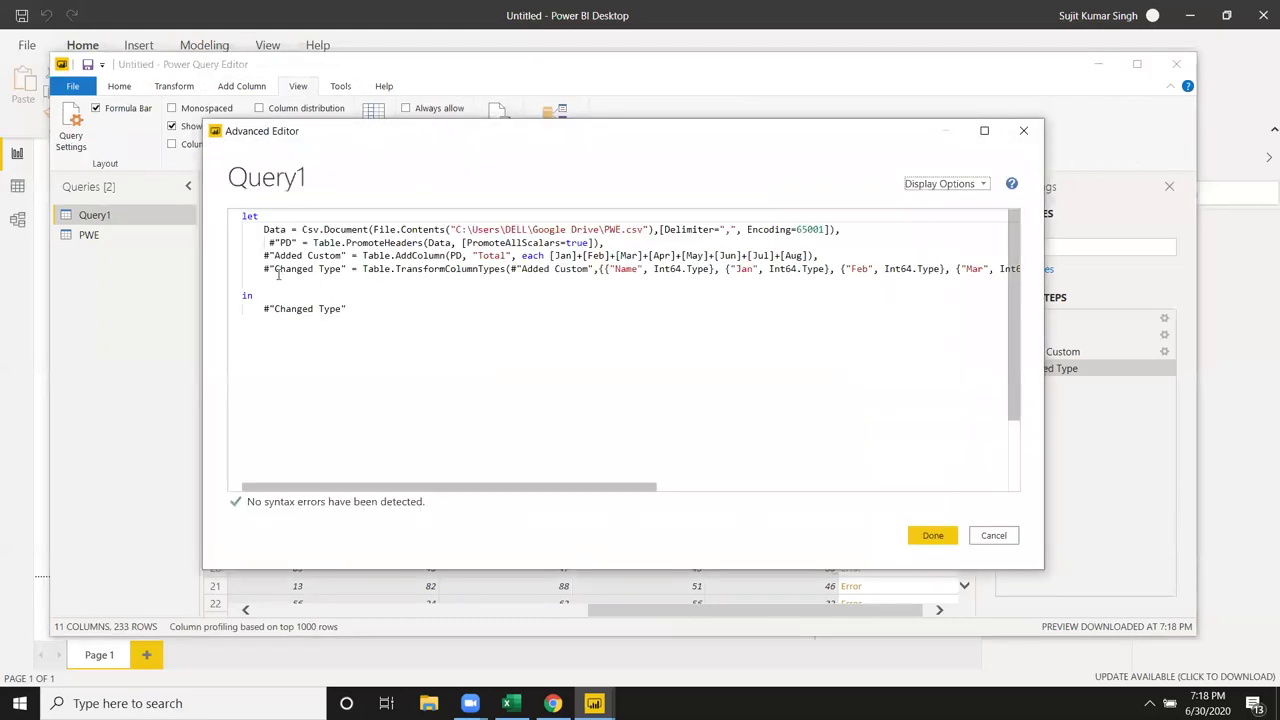
click(276, 268)
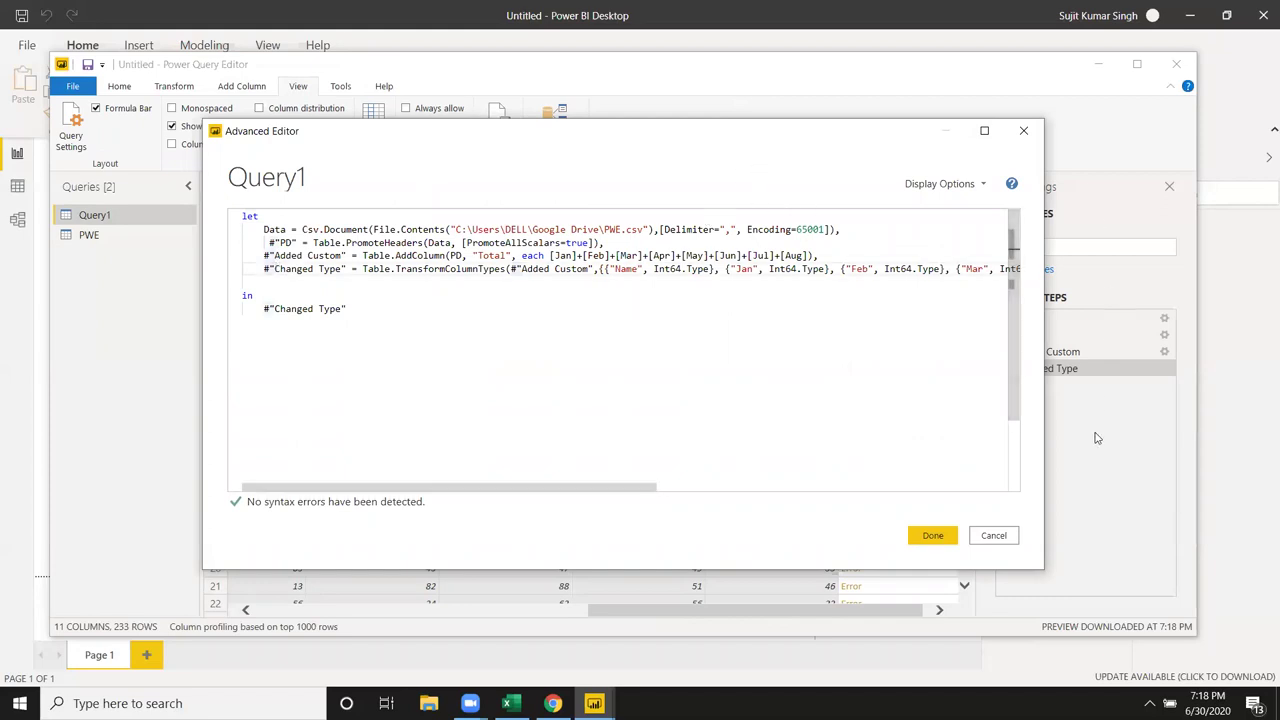
click(332, 288)
click(264, 257)
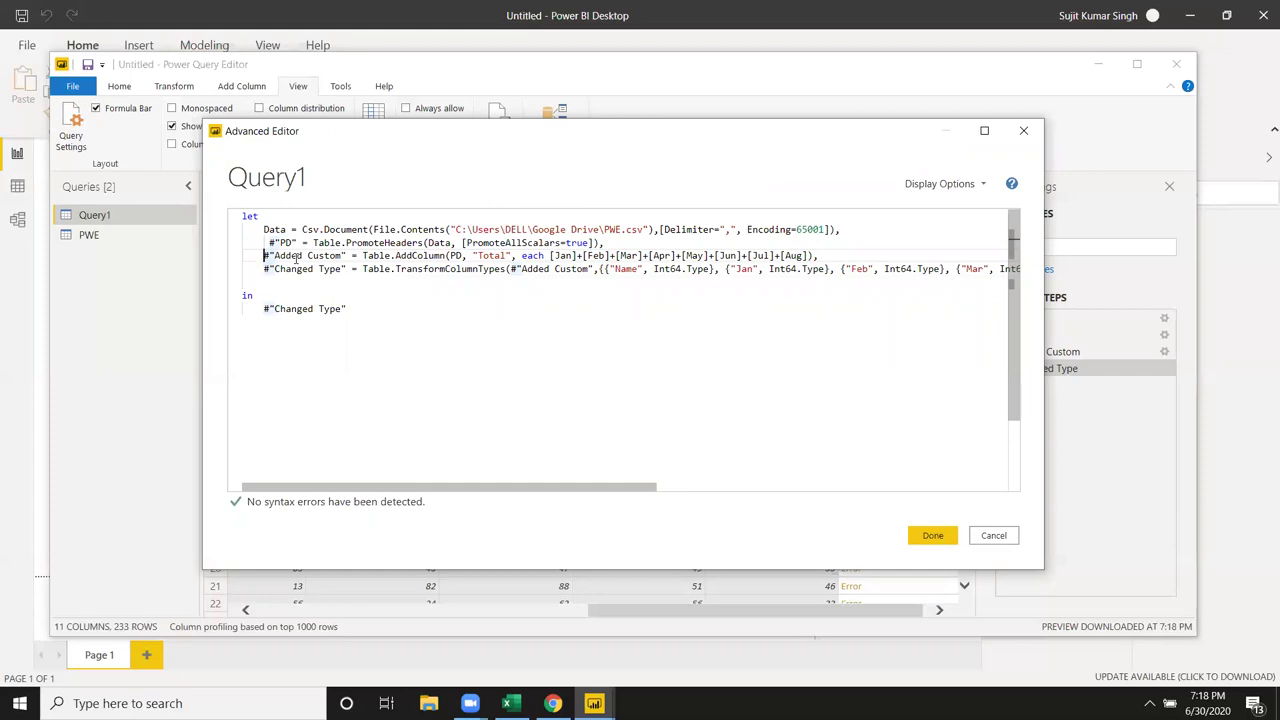
key(shift+Down)
key(ctrl+c)
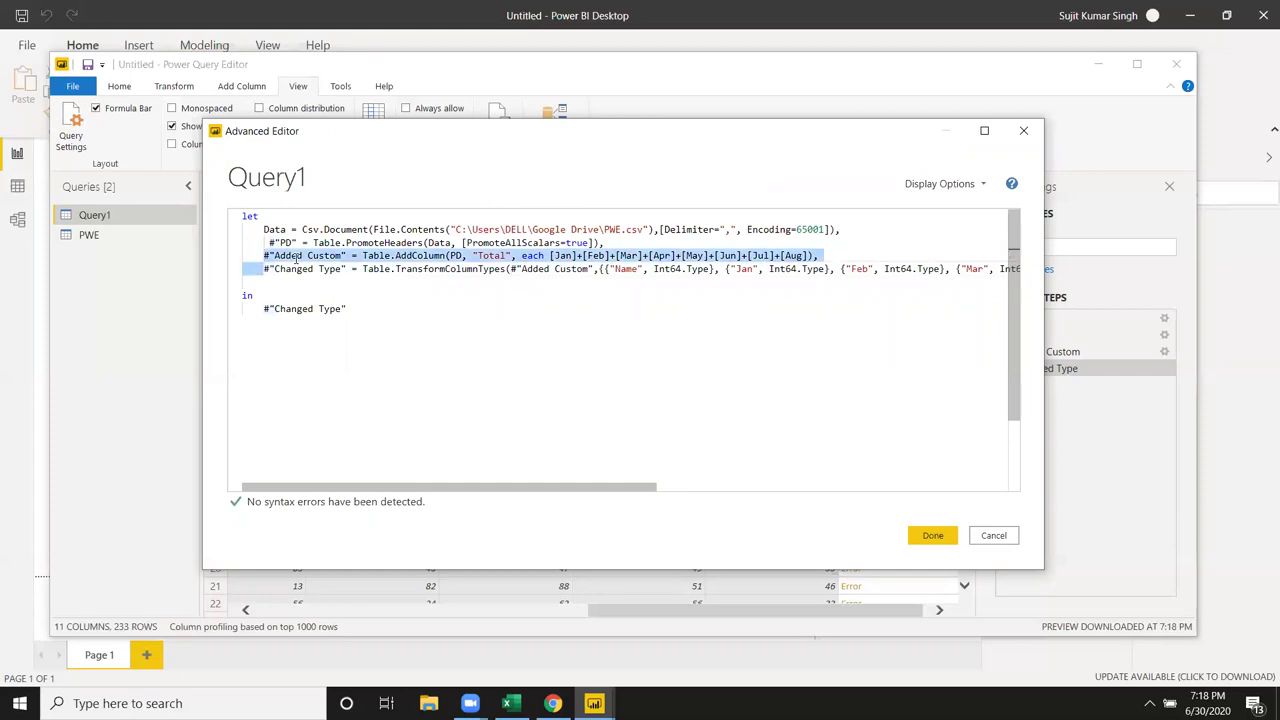
key(Delete)
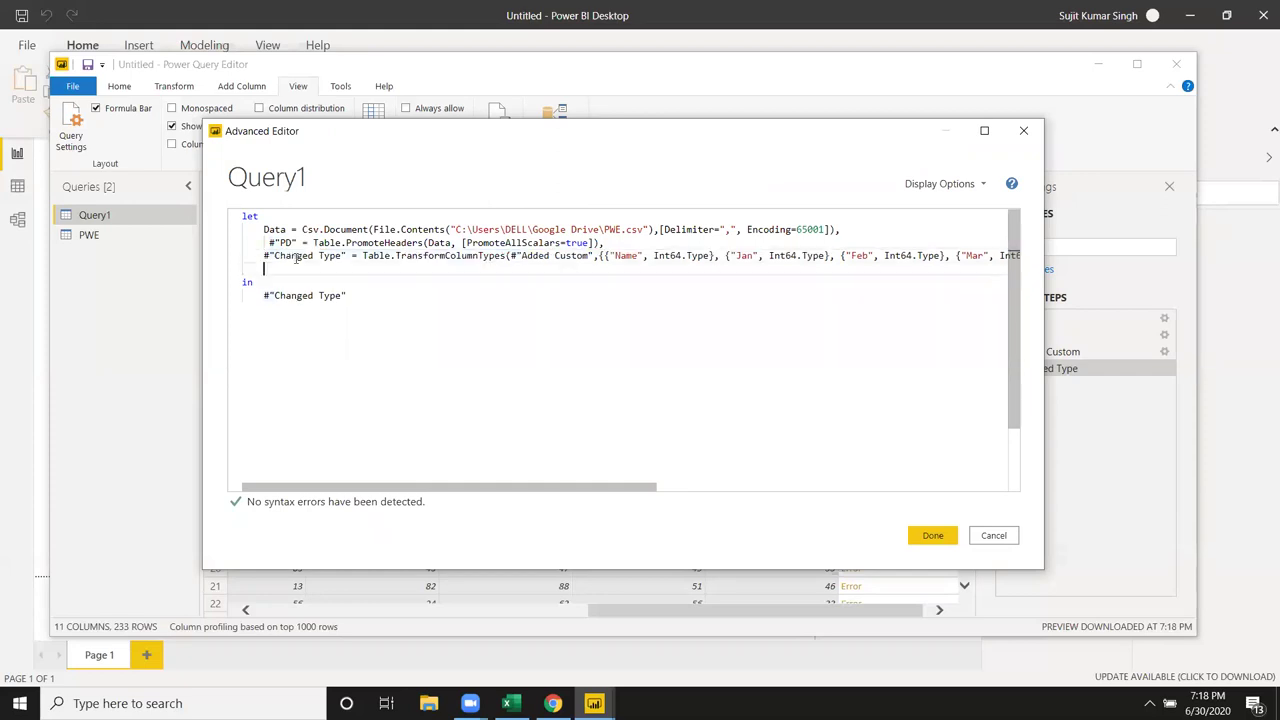
key(ctrl+v)
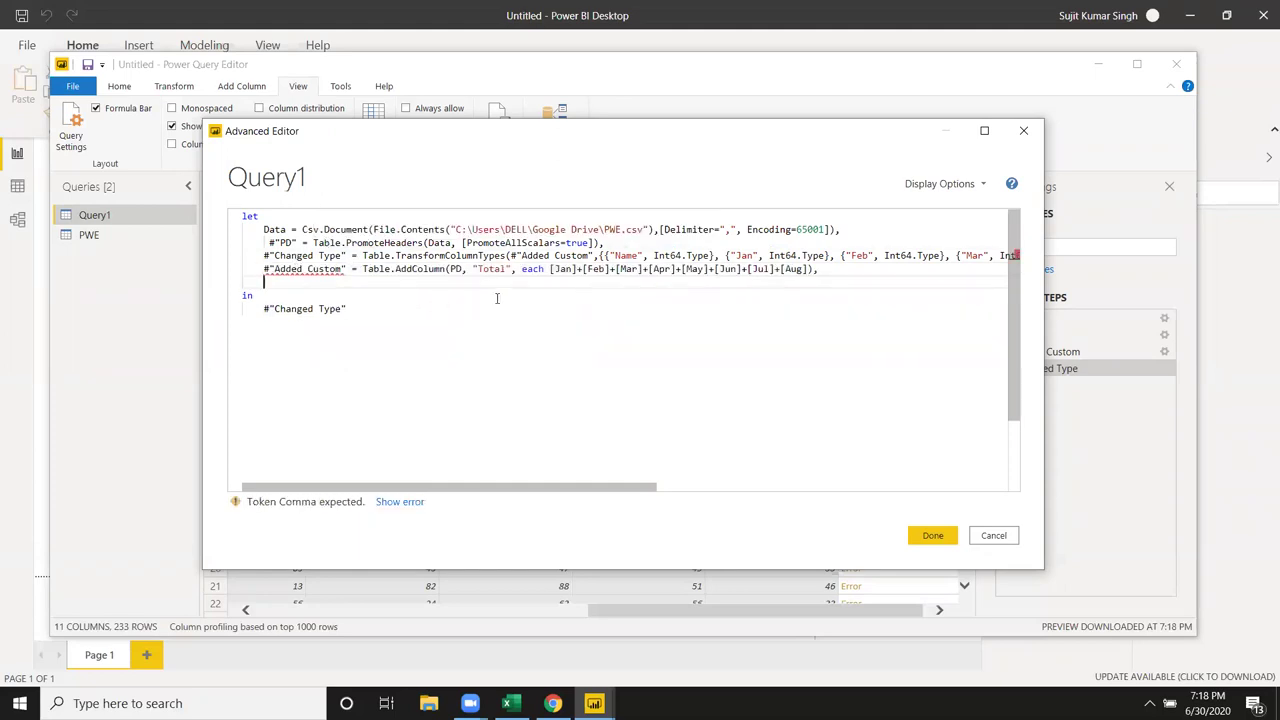
Point Changed Type back to PD and make the Total column build on #"Changed Type".
mouse_move(582, 258)
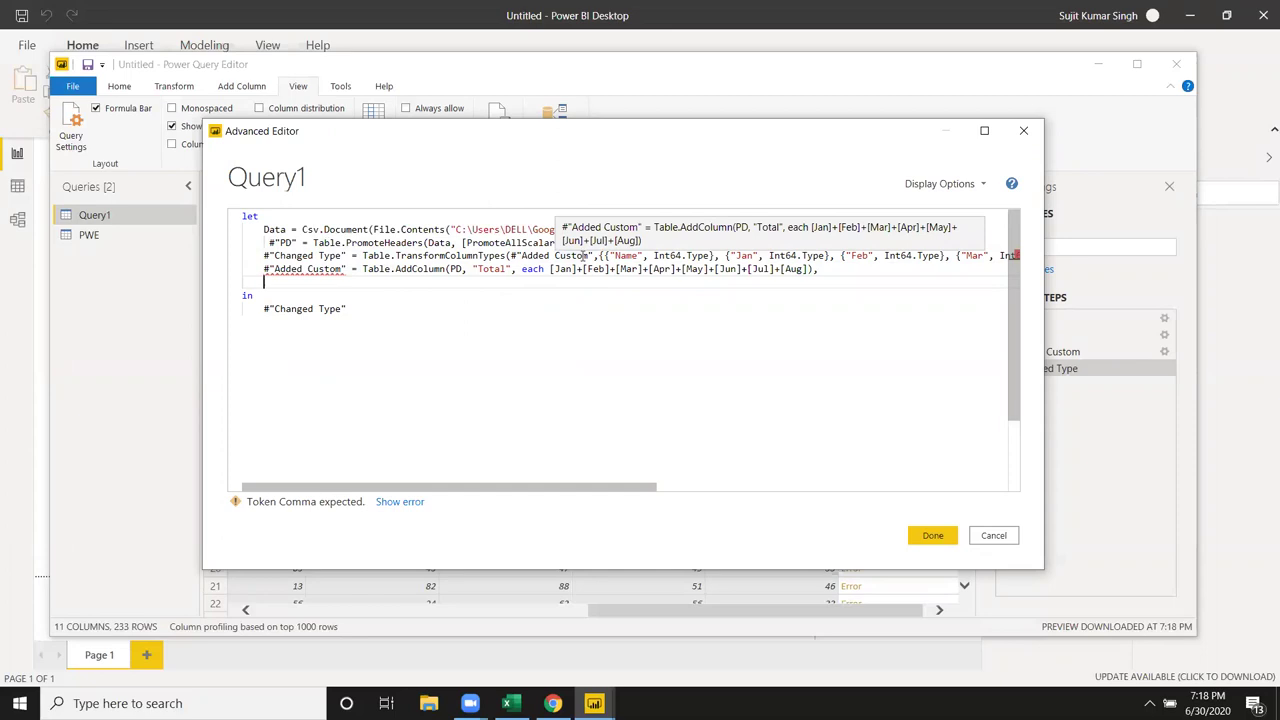
click(601, 256)
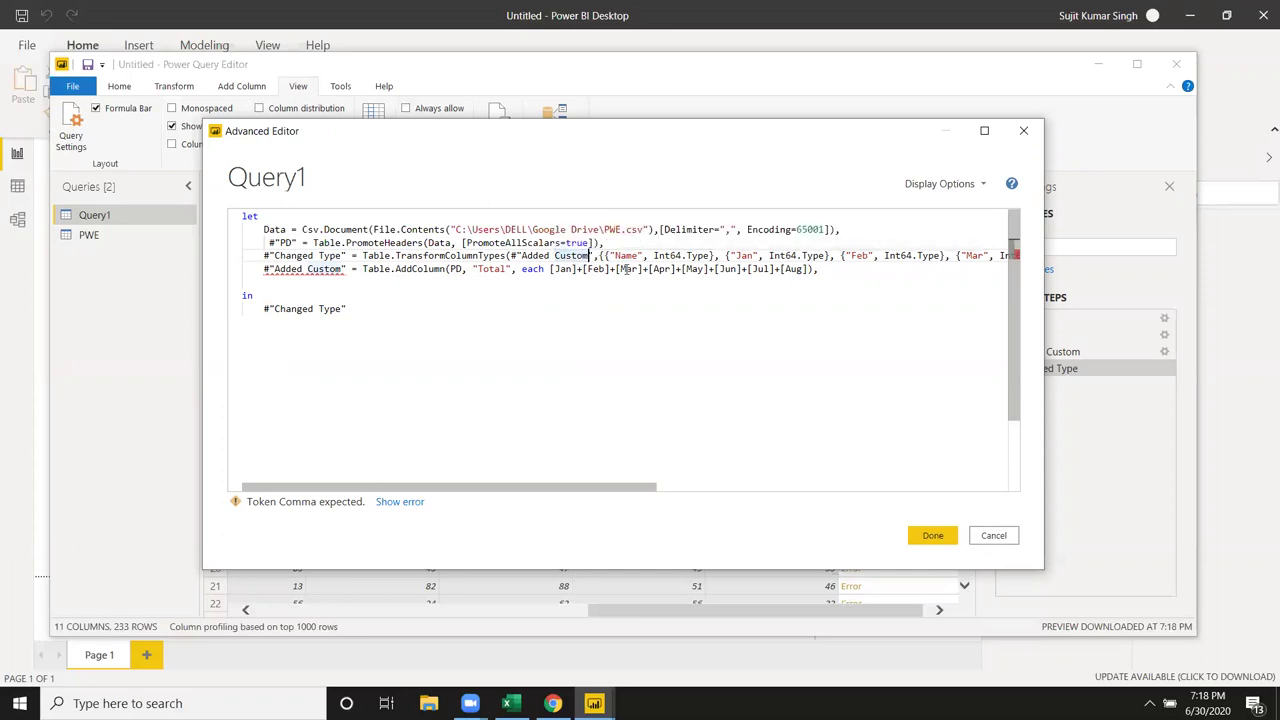
key(BackSpace)
key(BackSpace)
key(BackSpace)
key(BackSpace)
key(BackSpace)
key(BackSpace)
key(BackSpace)
key(BackSpace)
key(BackSpace)
key(BackSpace)
key(BackSpace)
key(BackSpace)
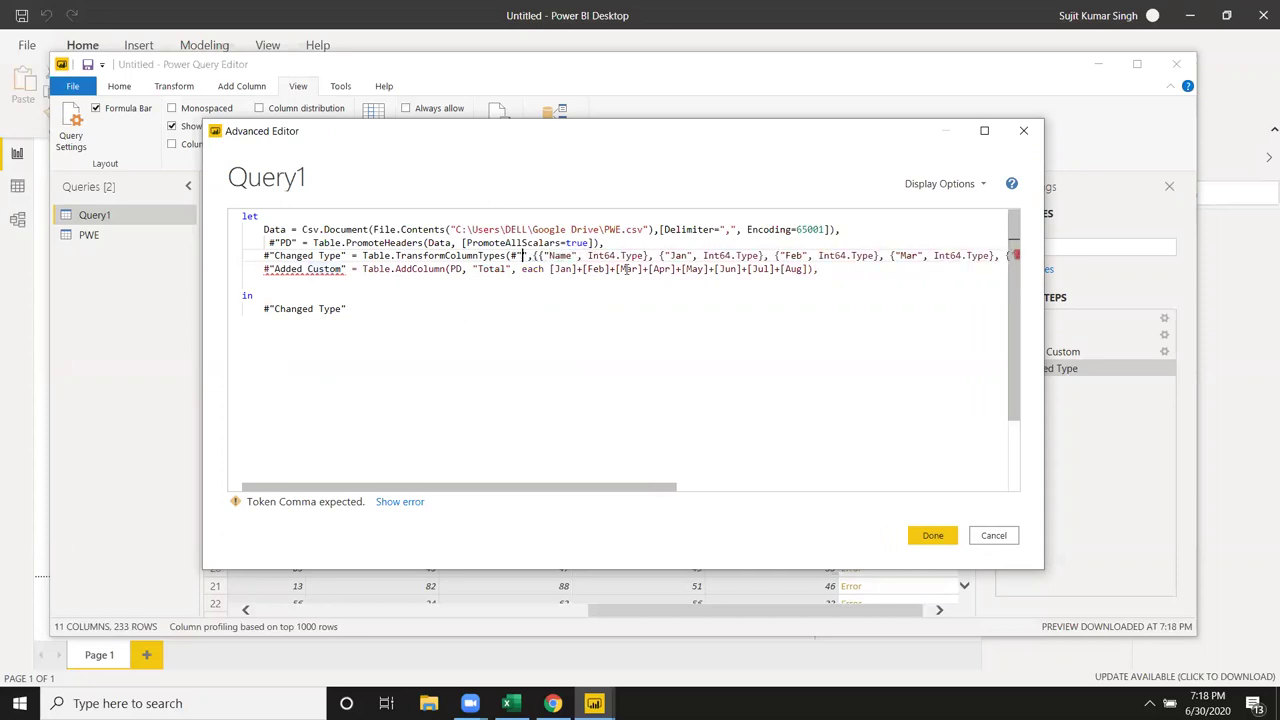
text(PD)
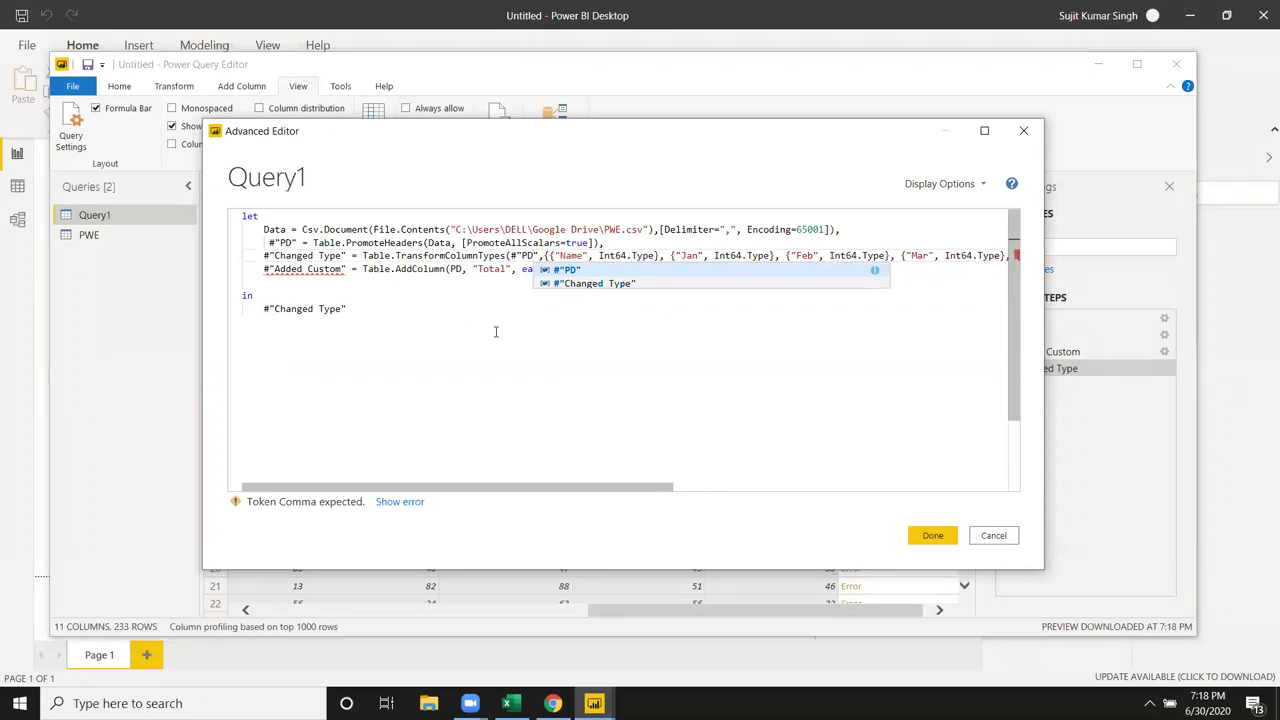
key(Right)
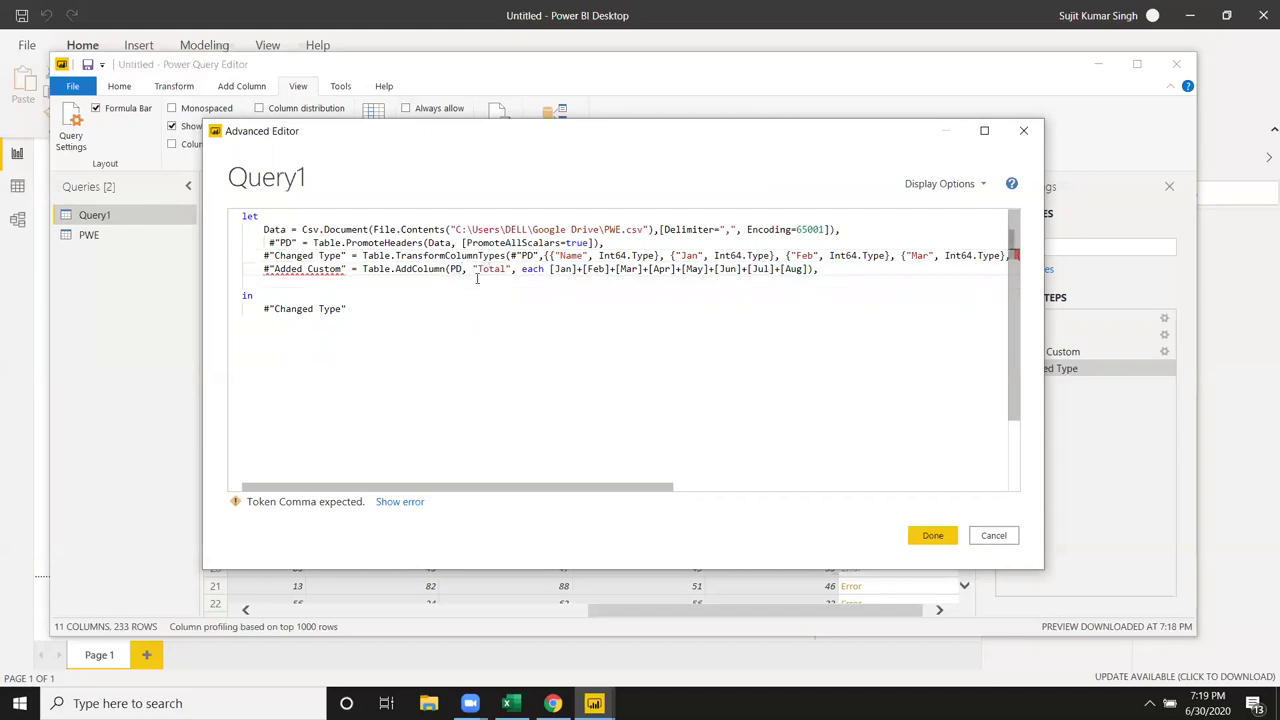
key(BackSpace)
key(BackSpace)
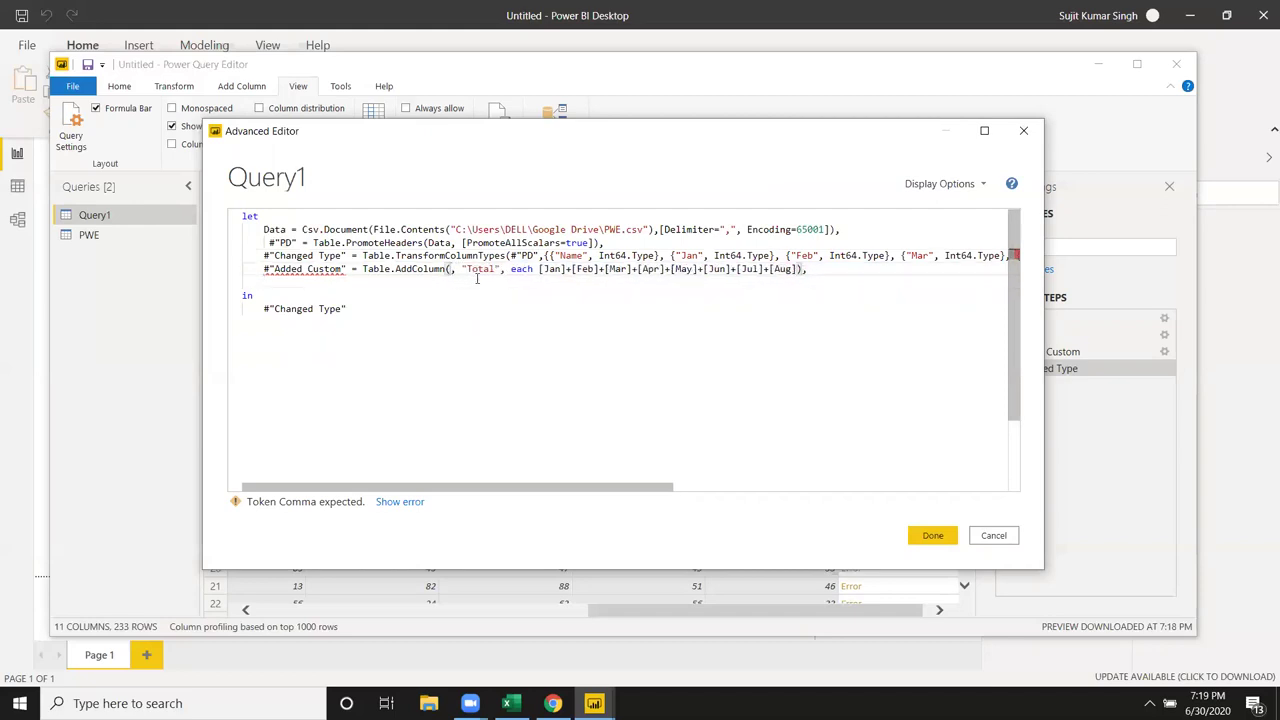
text(#)
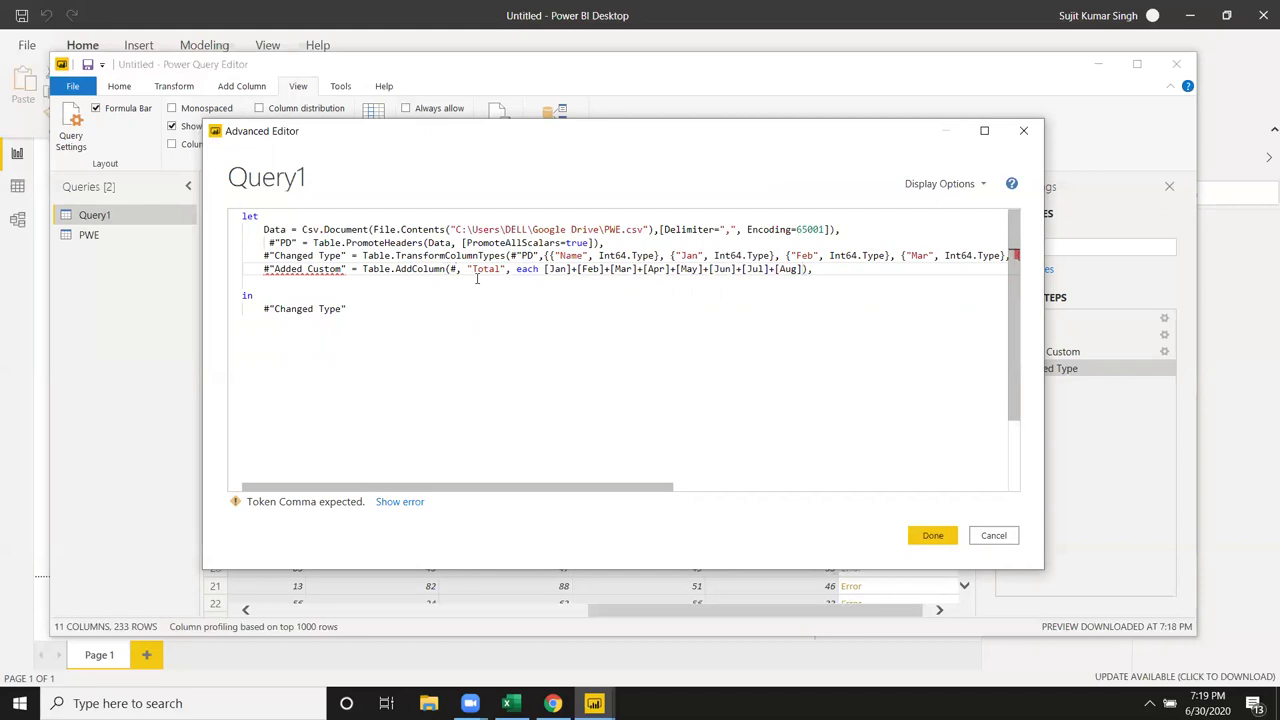
text("C)
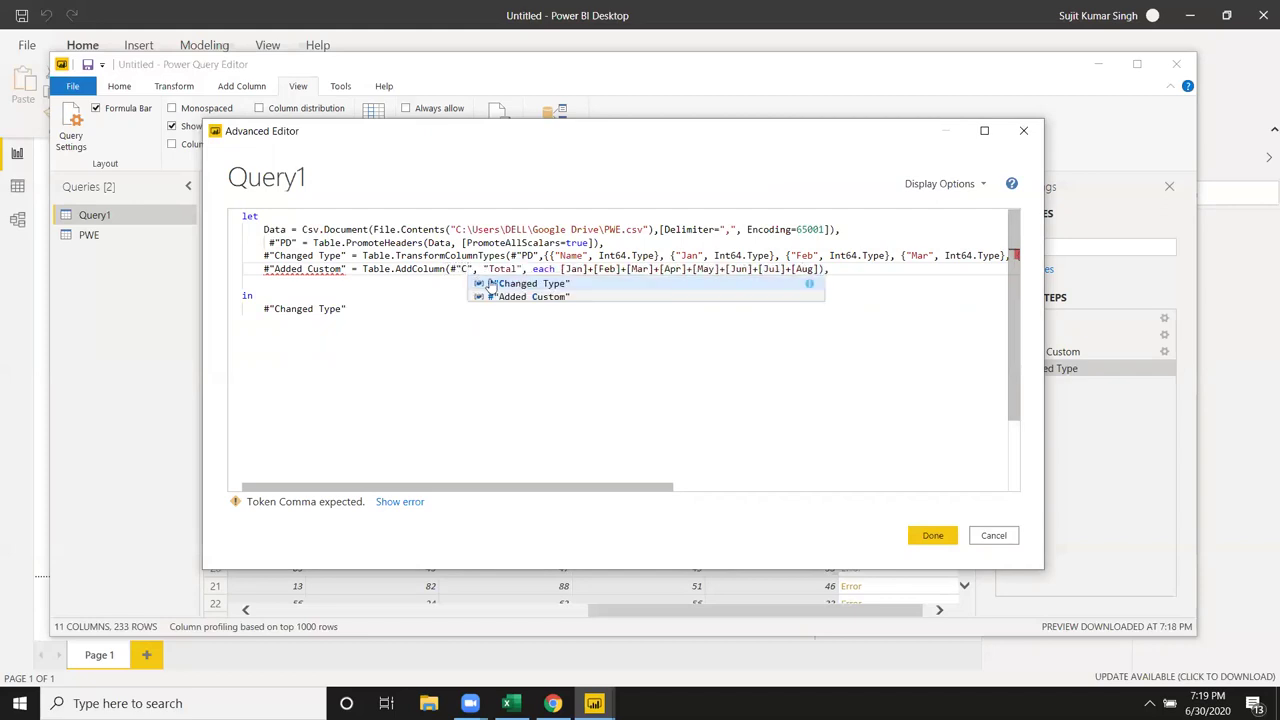
click(495, 283)
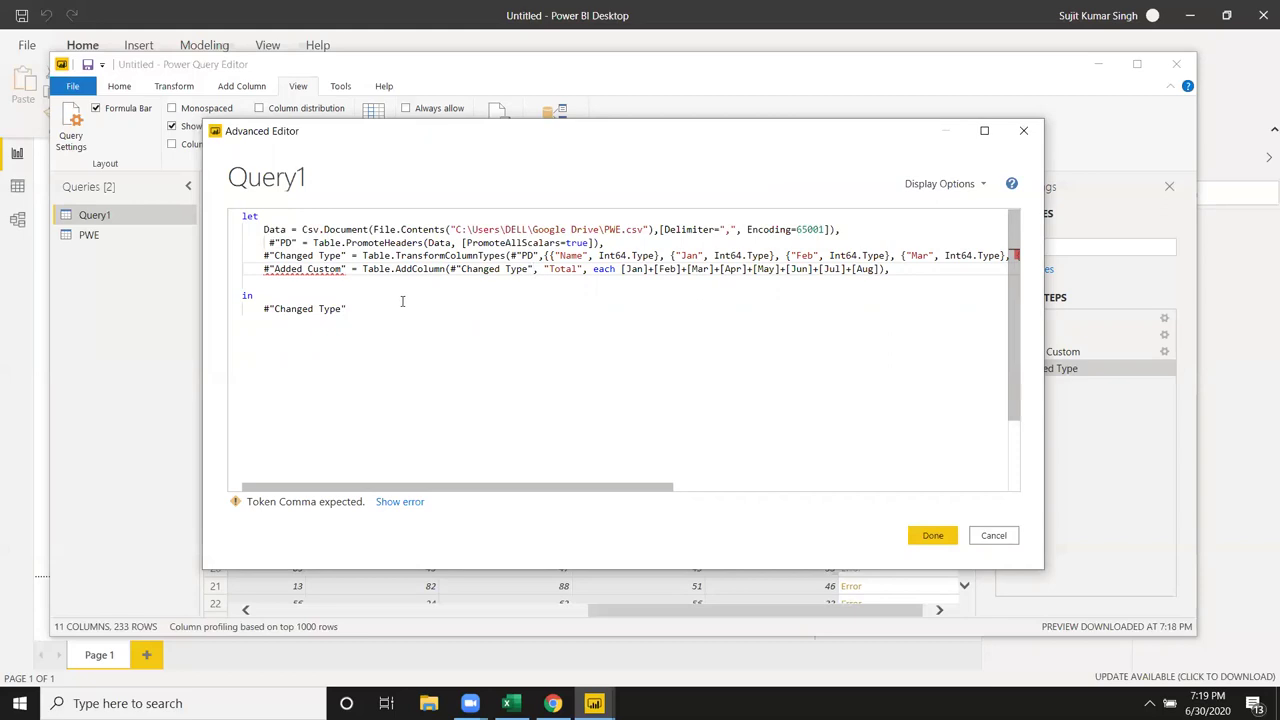
Remove the trailing comma after the Total formula and return #"Added Custom" after in.
click(892, 269)
key(BackSpace)
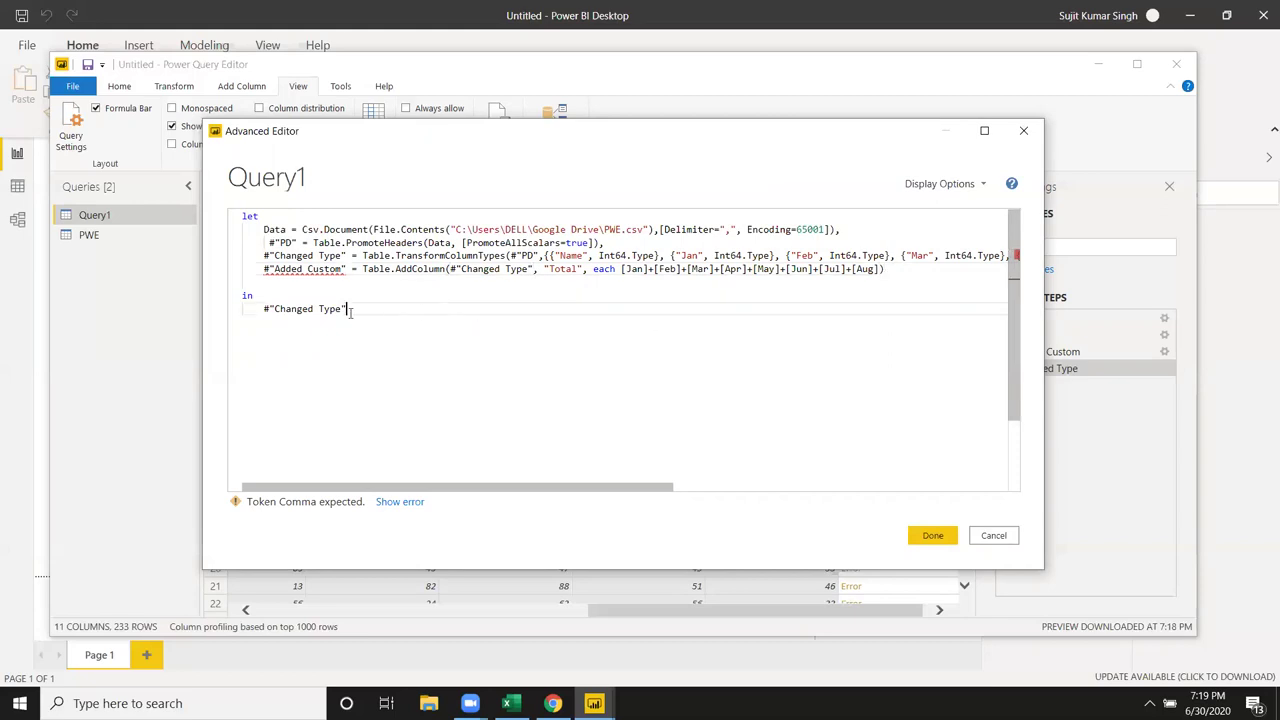
drag(347, 309, 258, 309)
key(BackSpace)
text(#ad)
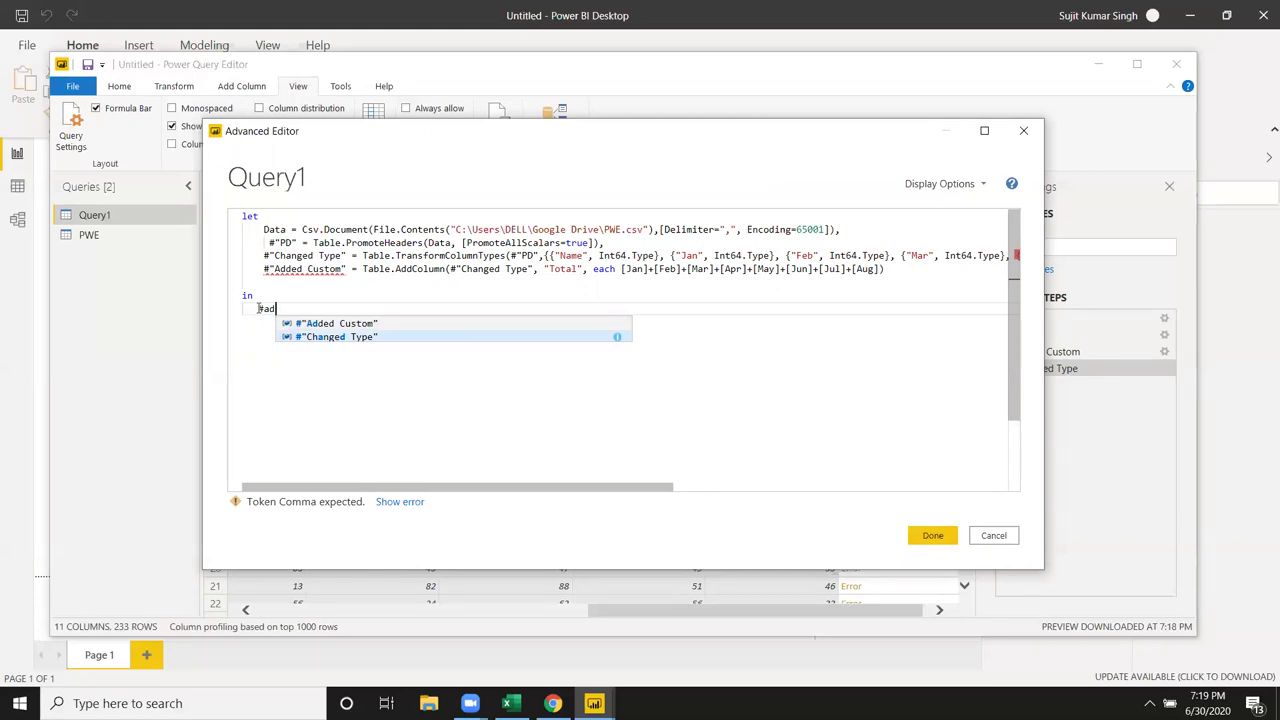
key(Up)
key(Return)
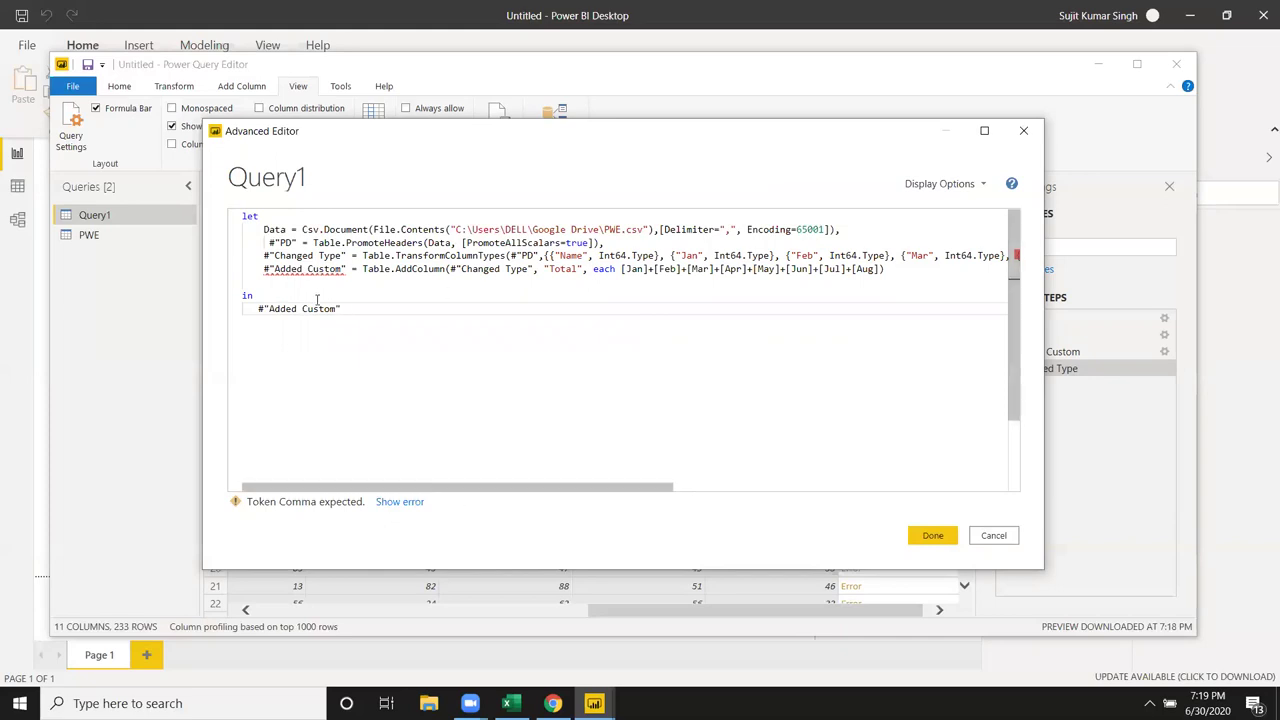
Add the missing comma at the end of the Changed Type line.
drag(412, 489, 840, 517)
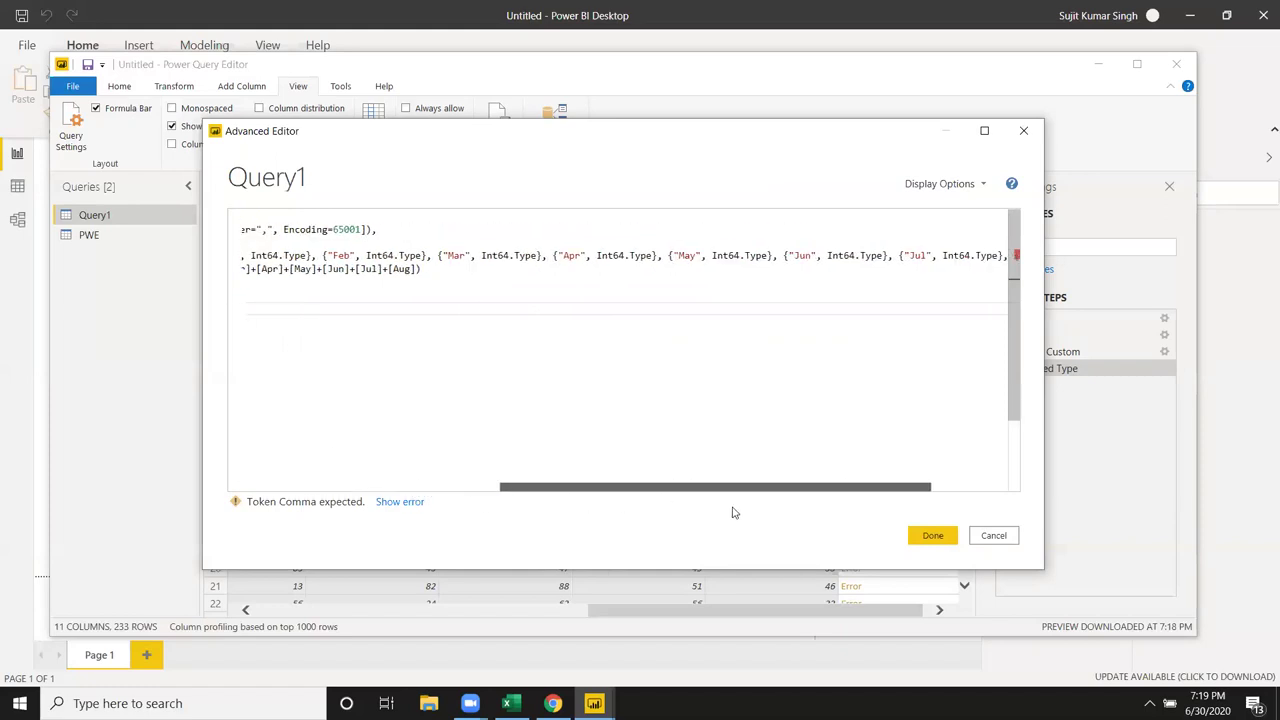
click(998, 262)
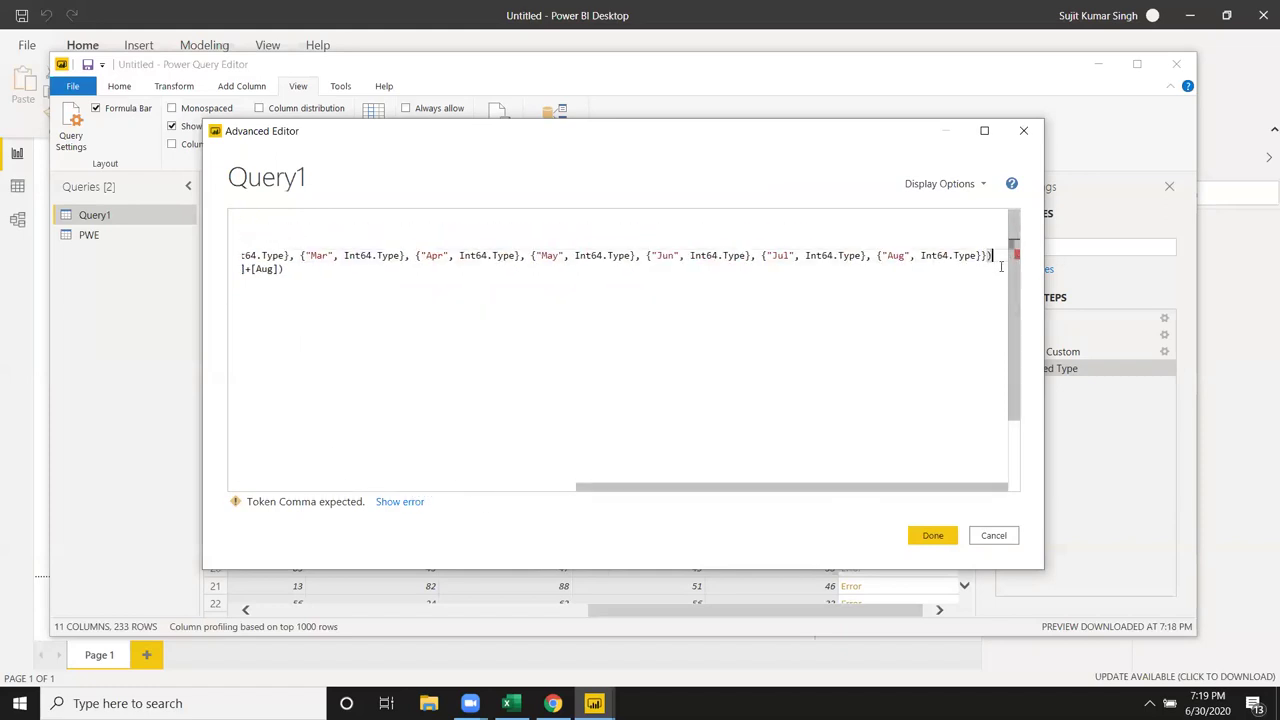
text(,)
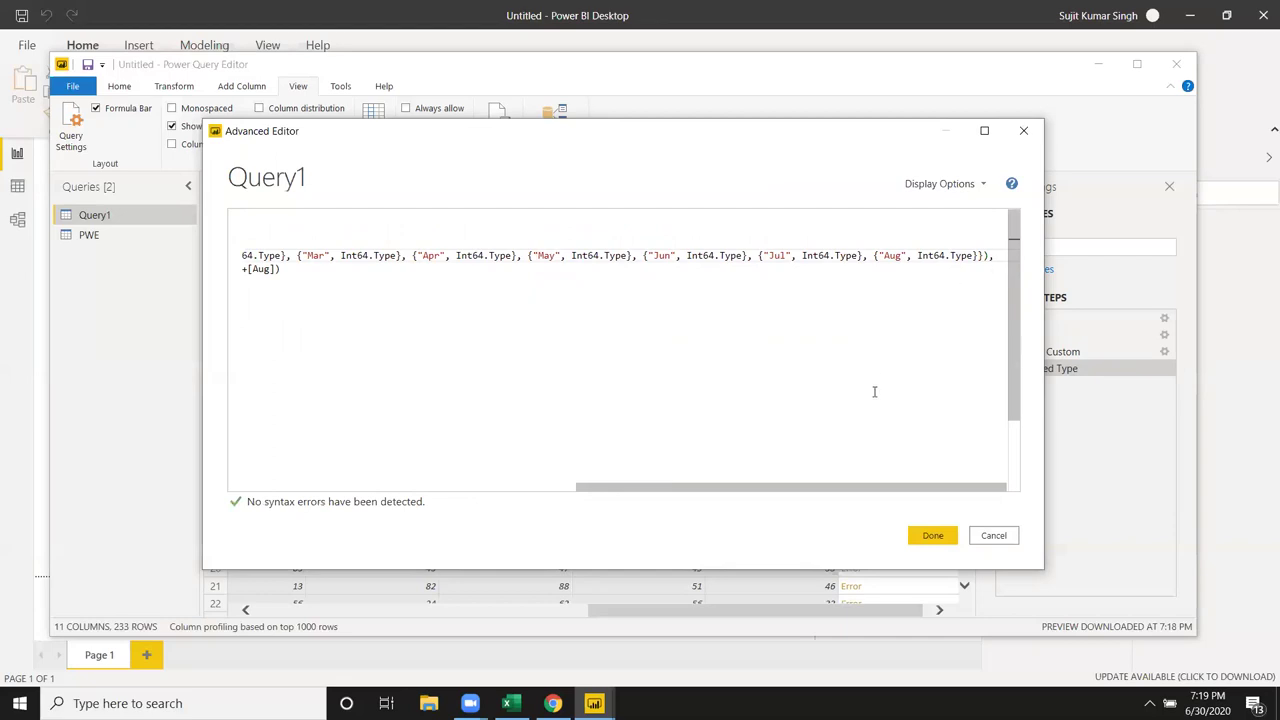
drag(848, 488, 294, 457)
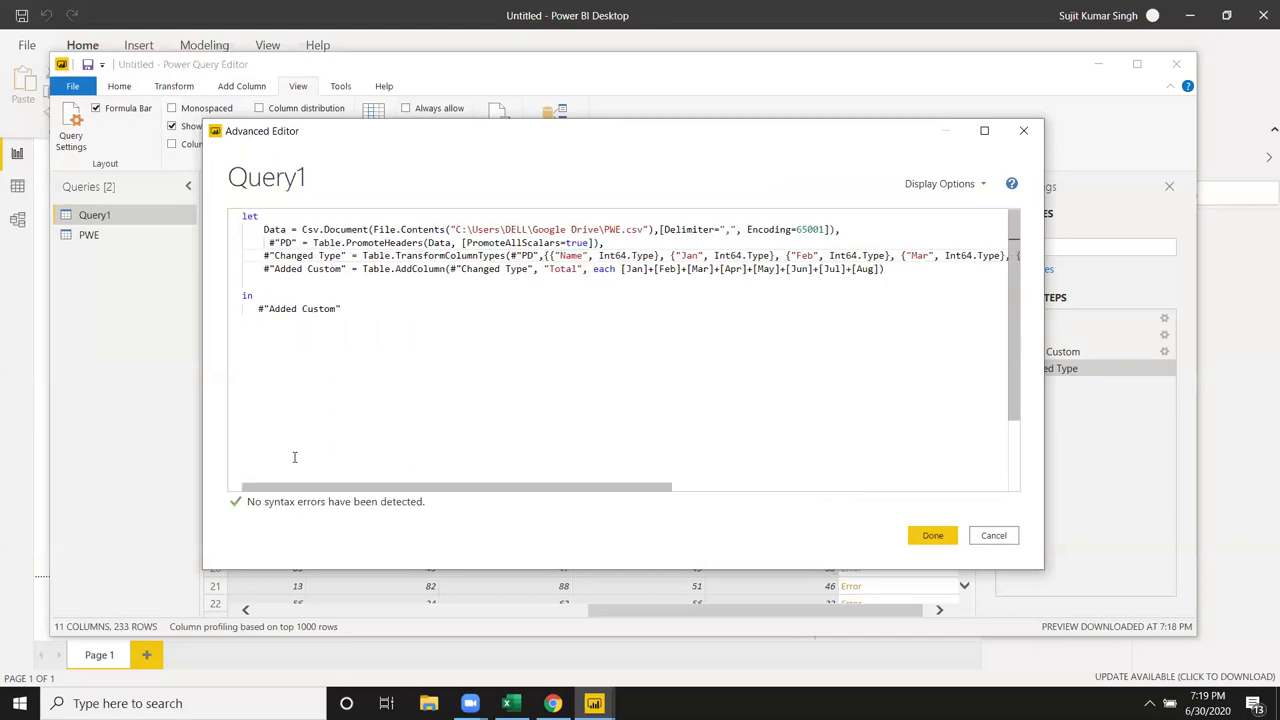
Apply the edited code, then reopen and close the Advanced Editor without changes.
click(929, 537)
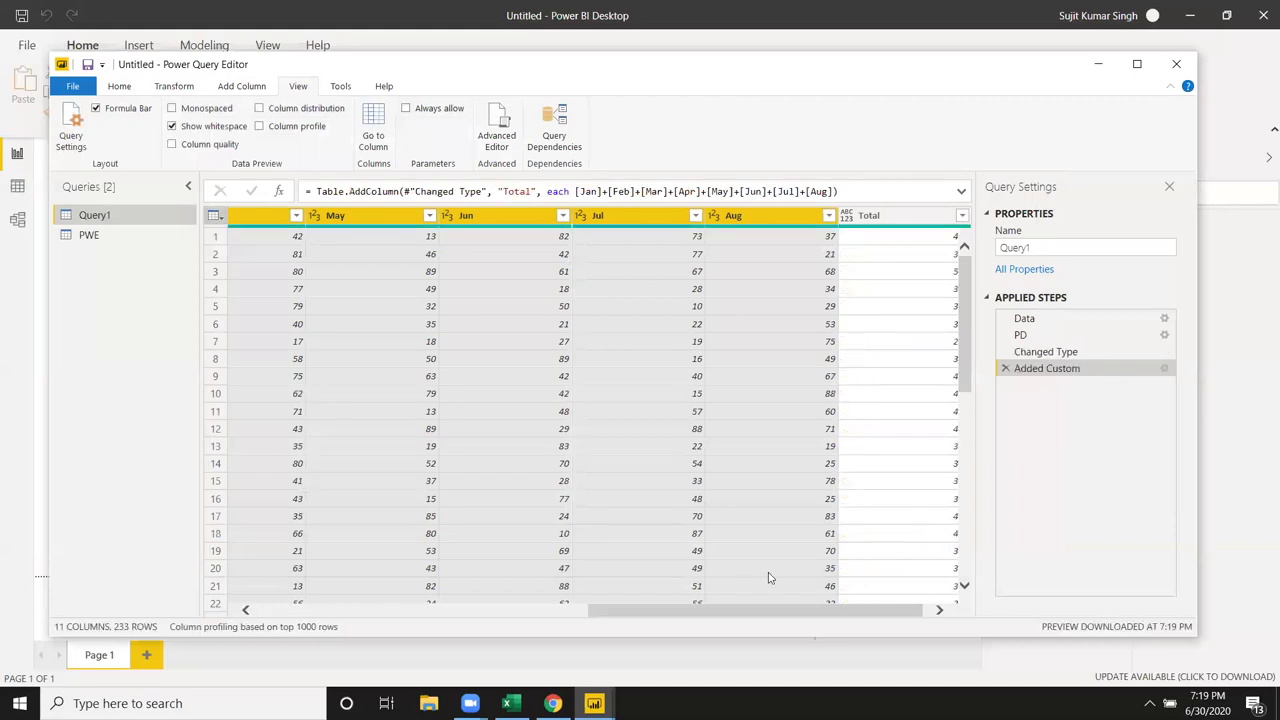
drag(744, 610, 830, 617)
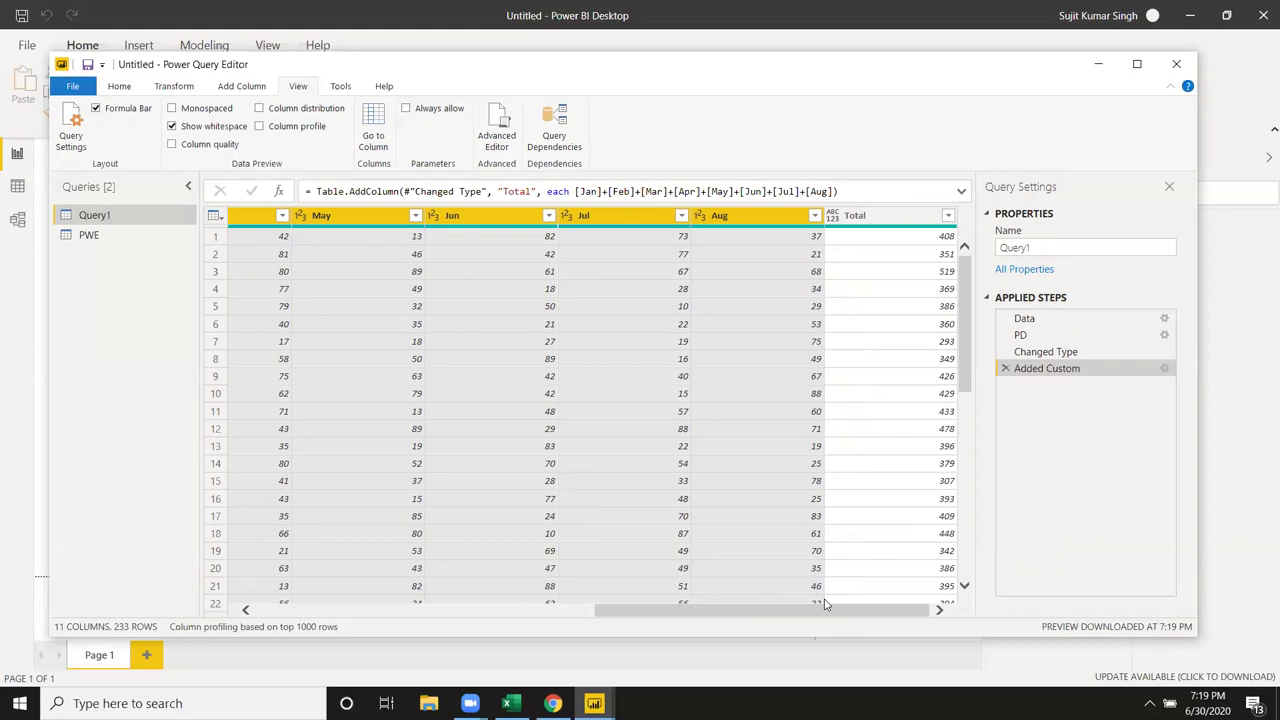
click(1016, 243)
click(505, 150)
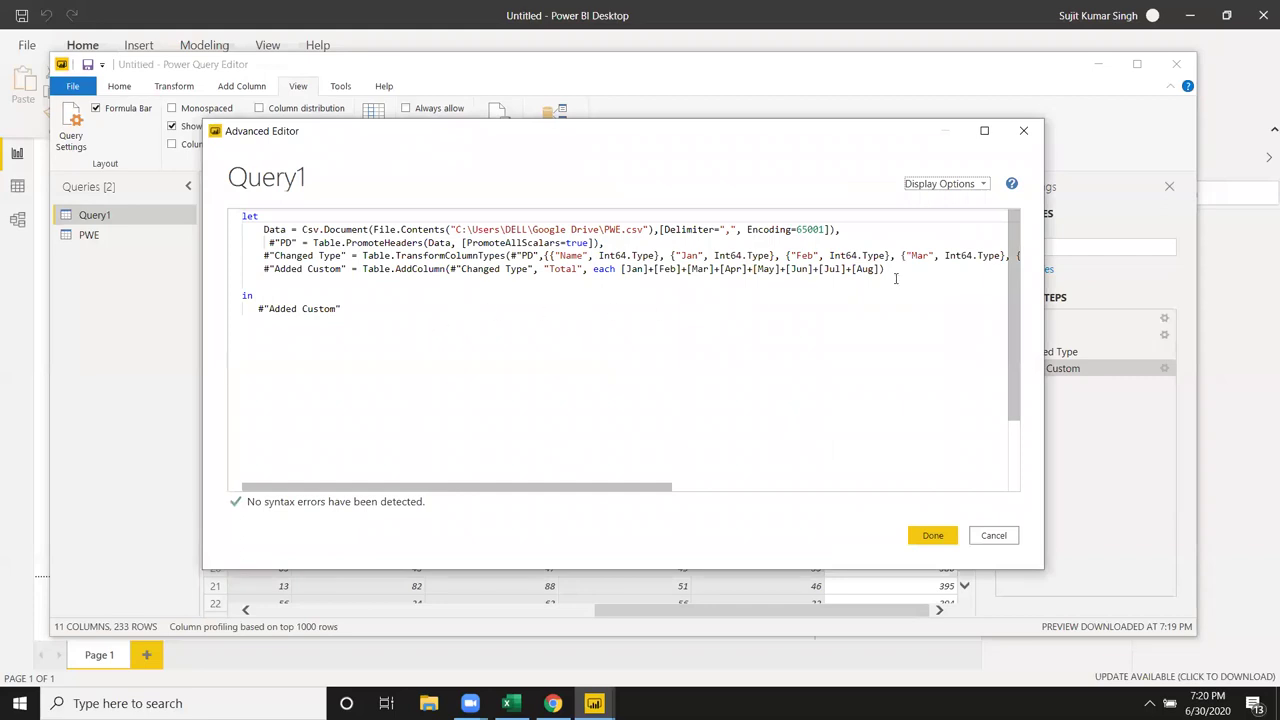
click(932, 535)
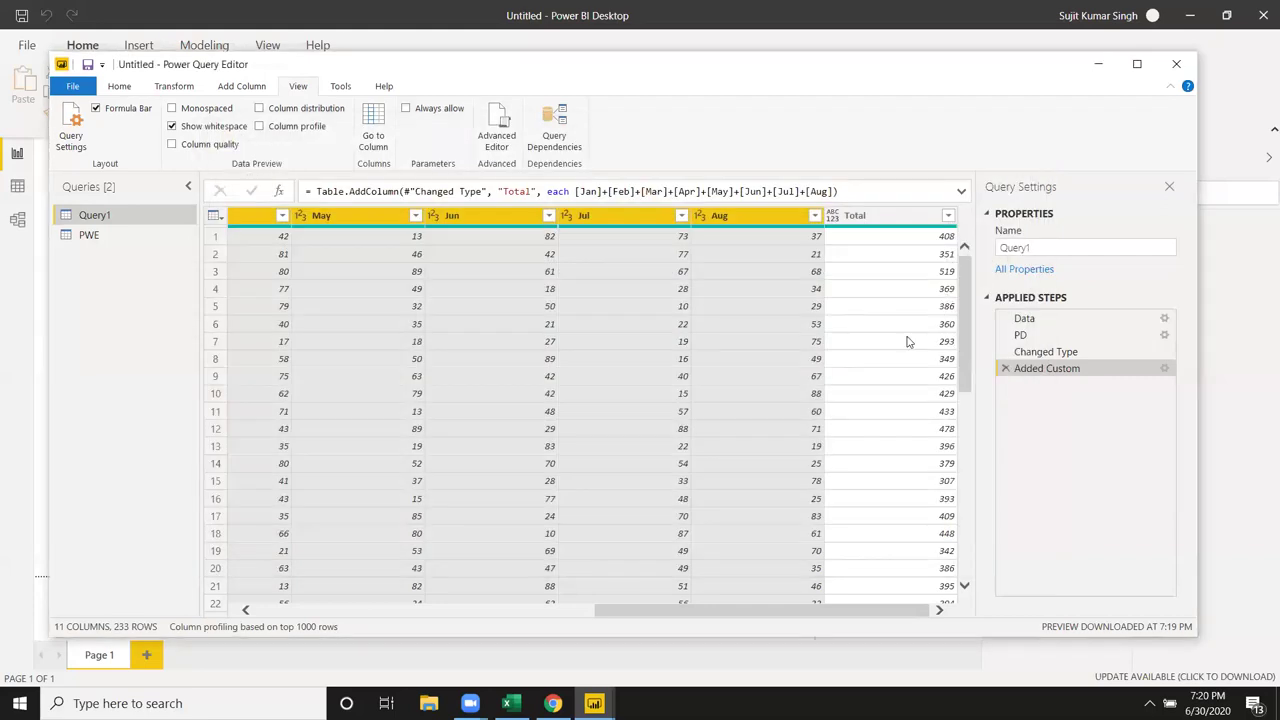
Select the Total column and check its filter list, which shows computed sums like 408 and 351.
click(890, 215)
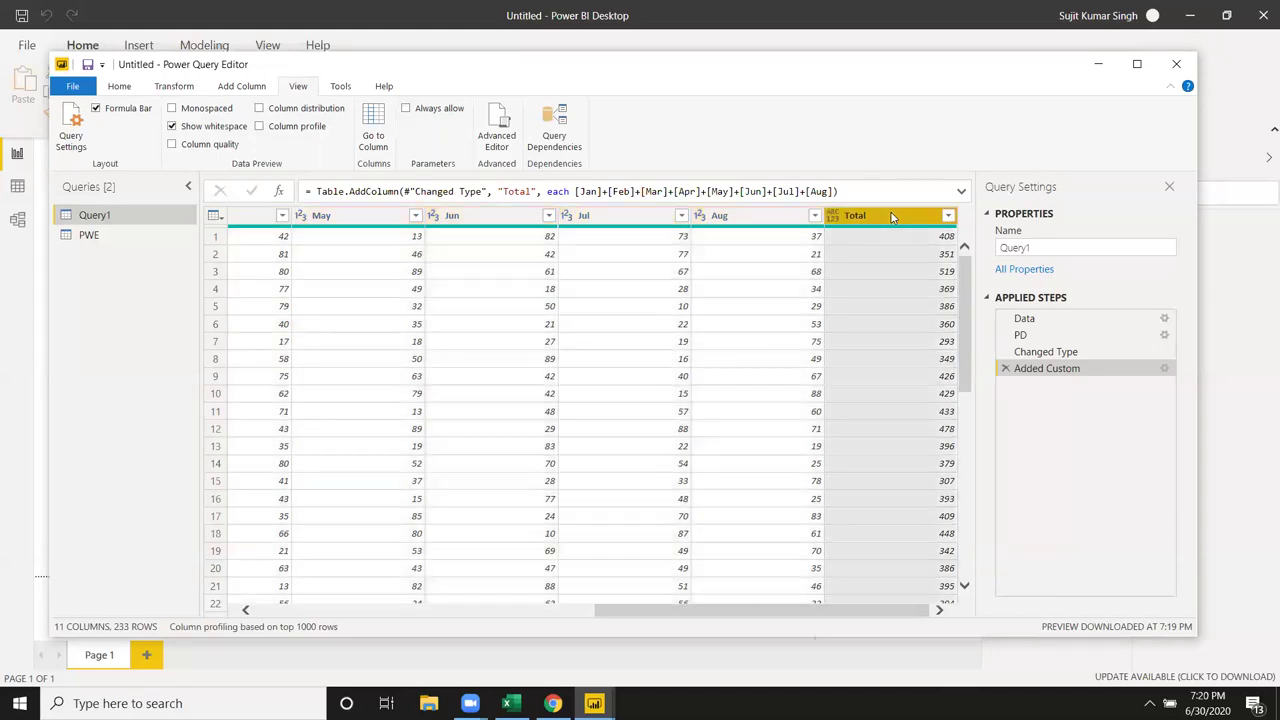
click(947, 215)
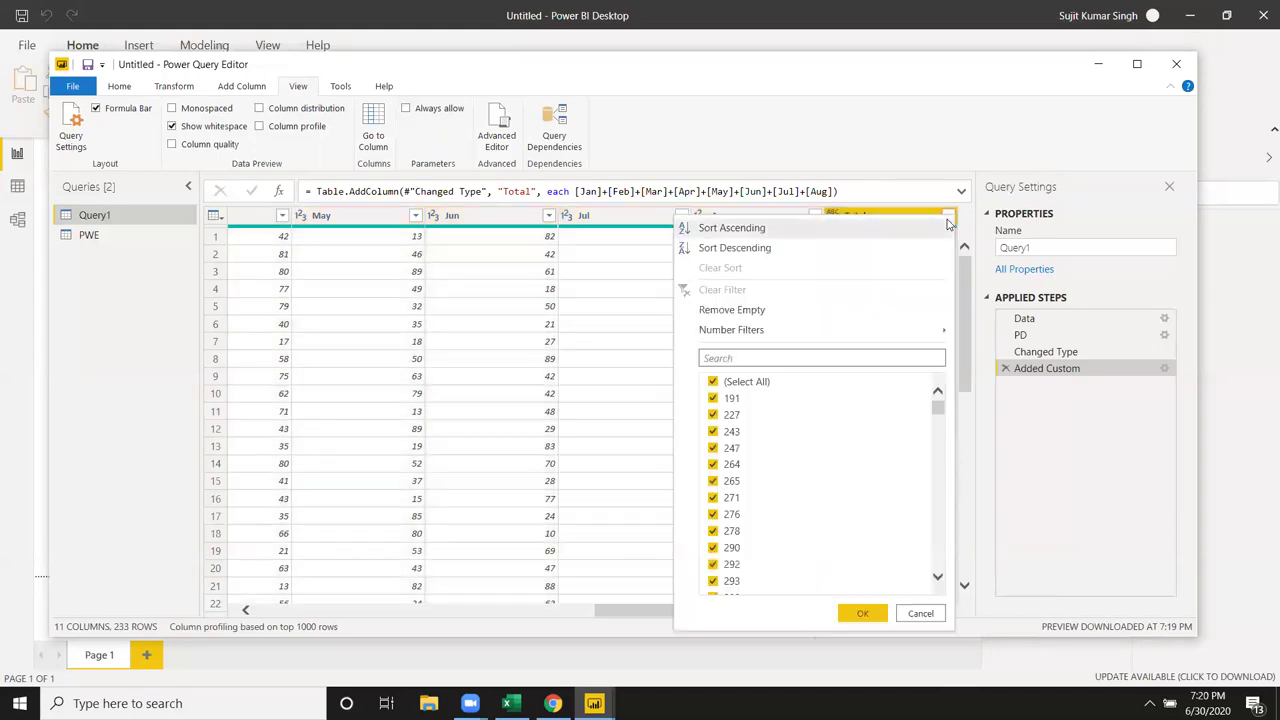
click(548, 341)
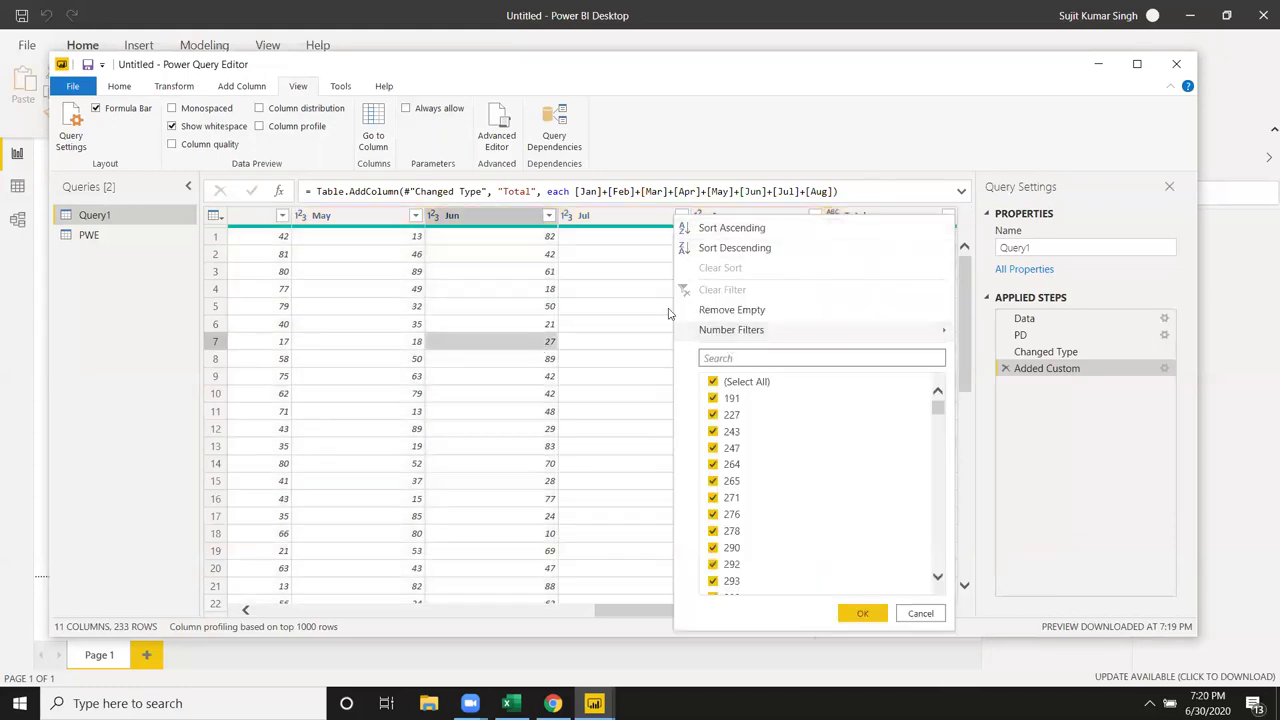
click(866, 222)
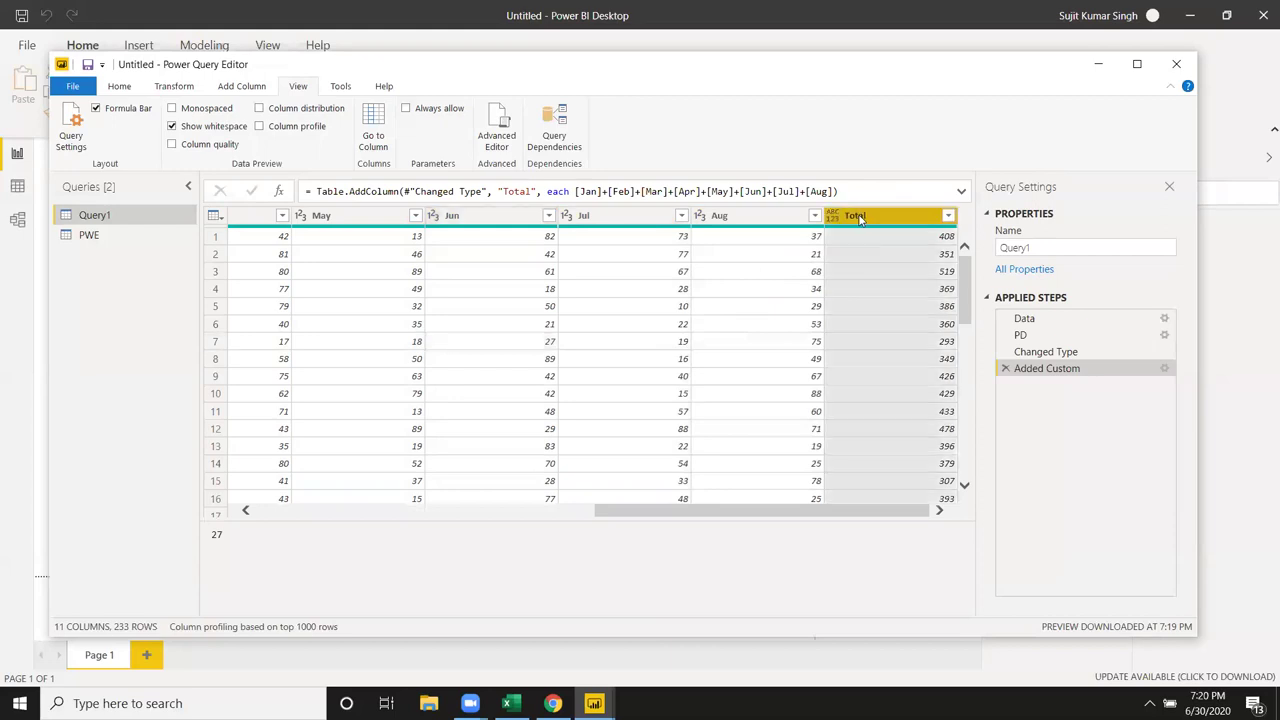
Set the Total column's data type to Whole Number, adding a Changed Type1 step.
click(184, 89)
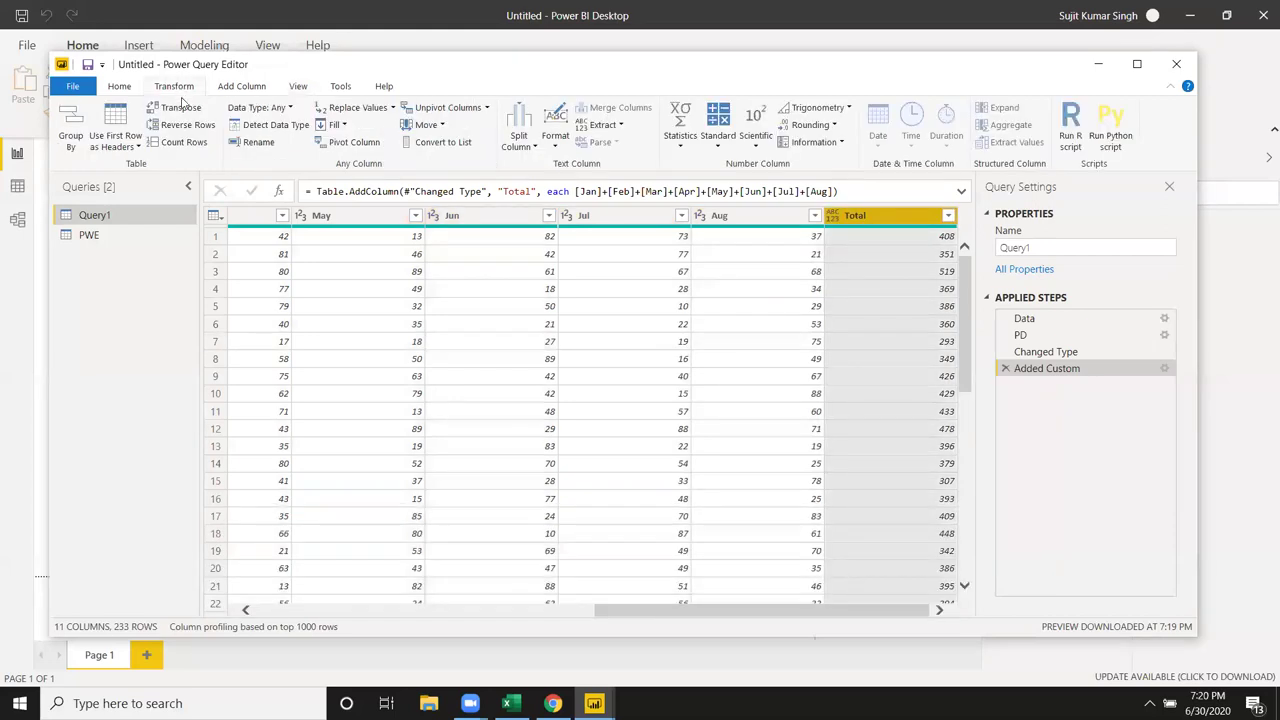
click(289, 108)
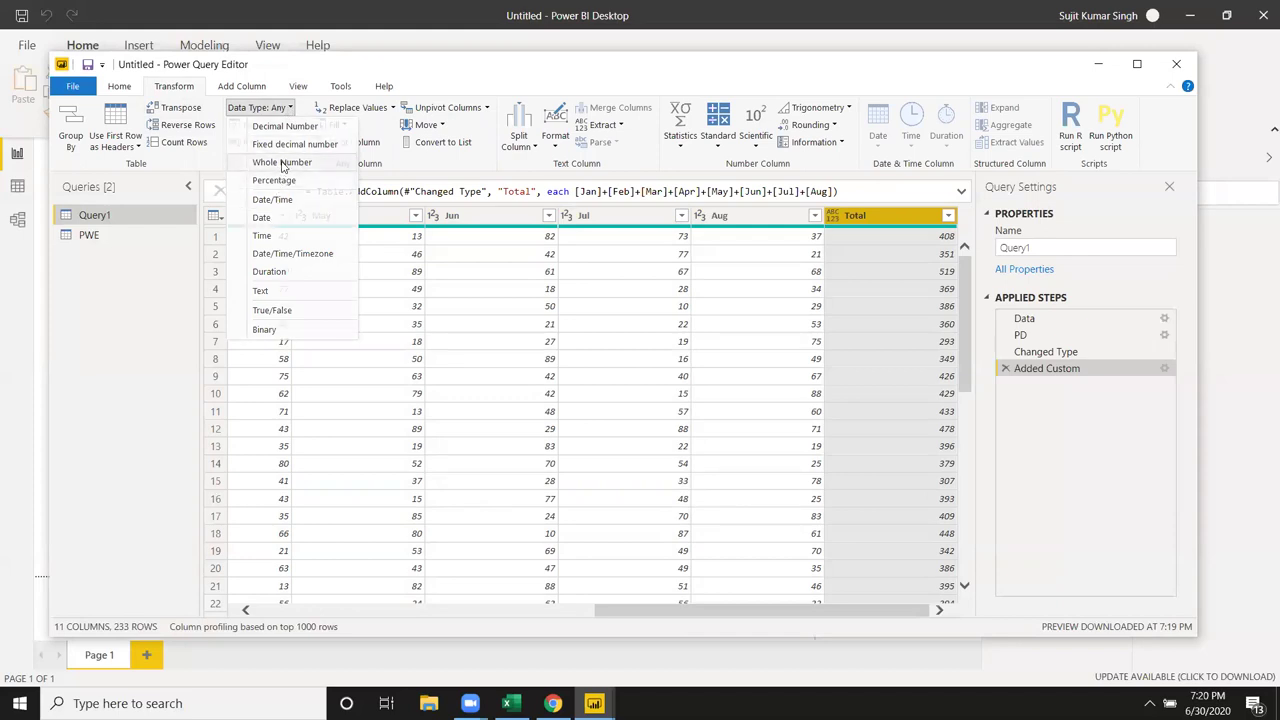
click(283, 162)
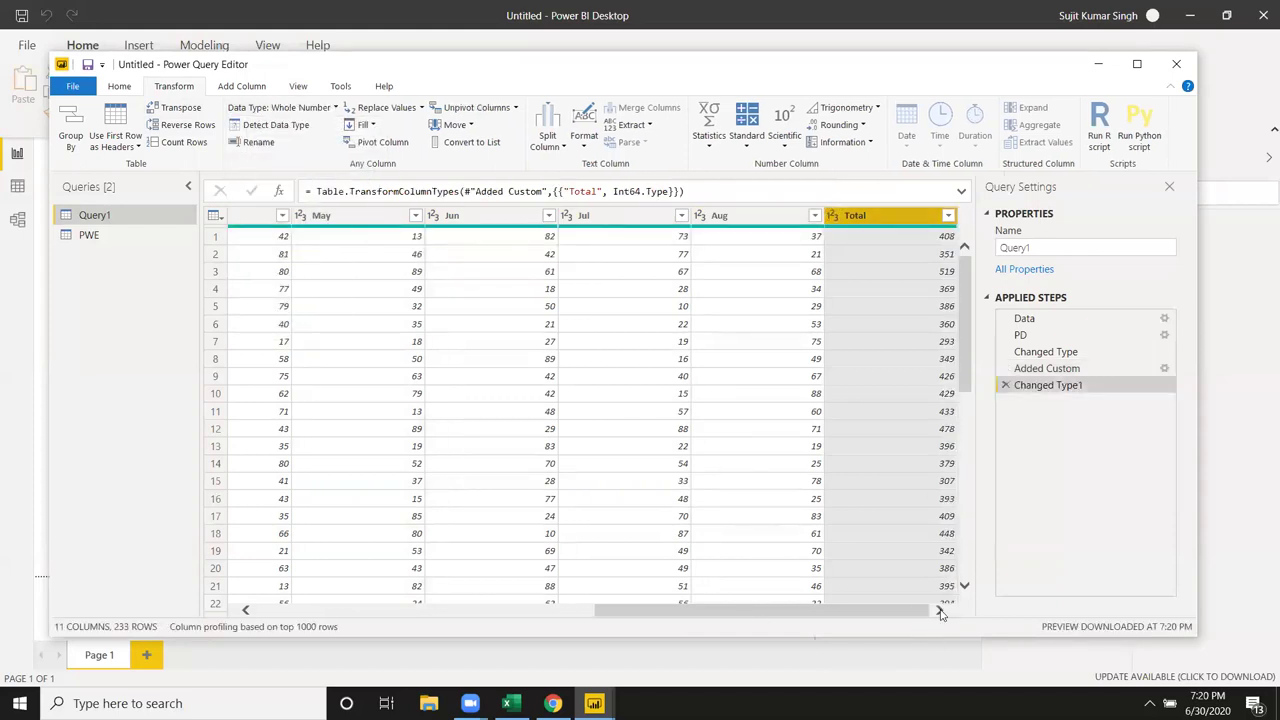
click(442, 342)
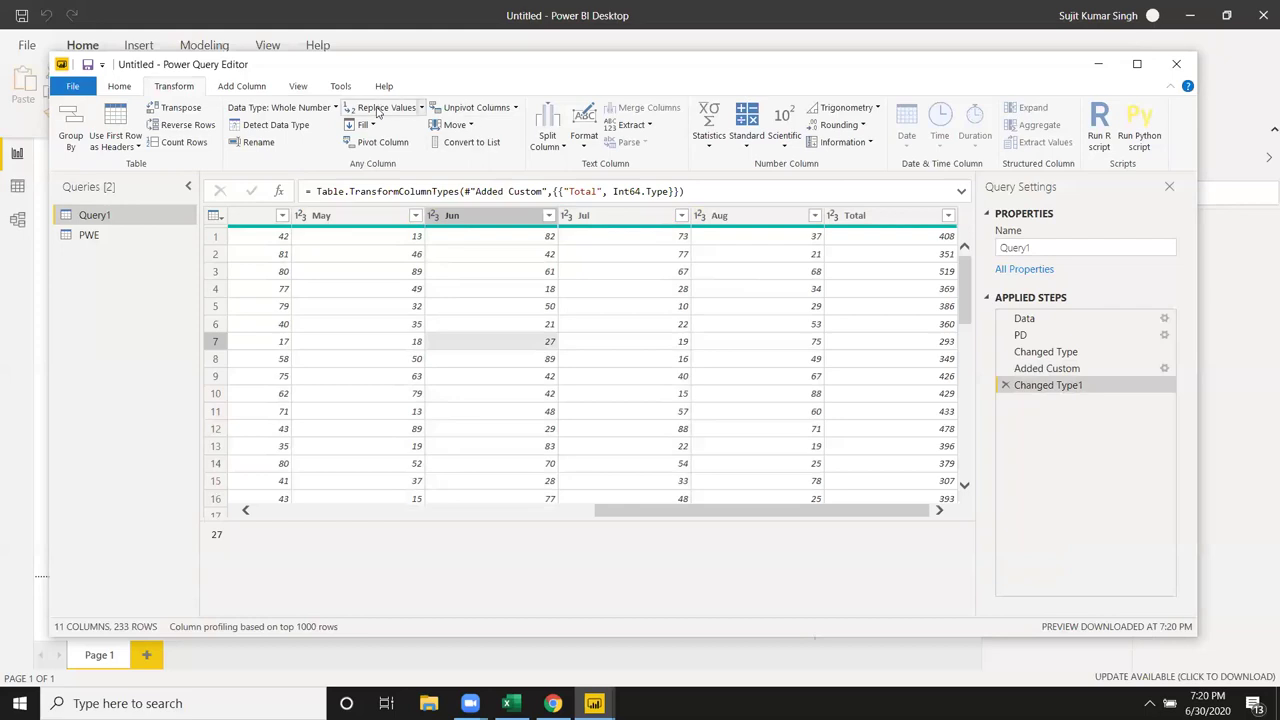
click(306, 88)
Paste a copy of the Added Custom step after Changed Type1 as a new Added Custom2 step.
click(497, 135)
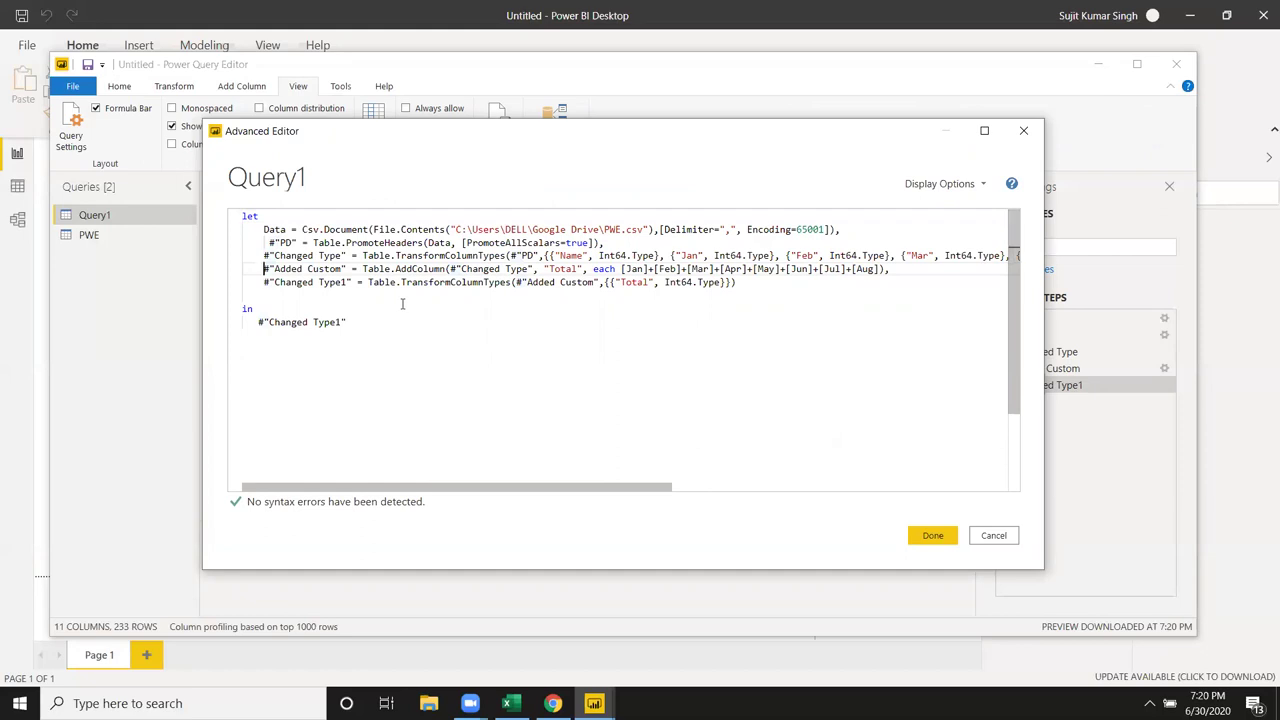
key(shift+Down)
key(shift+Left)
key(ctrl+c)
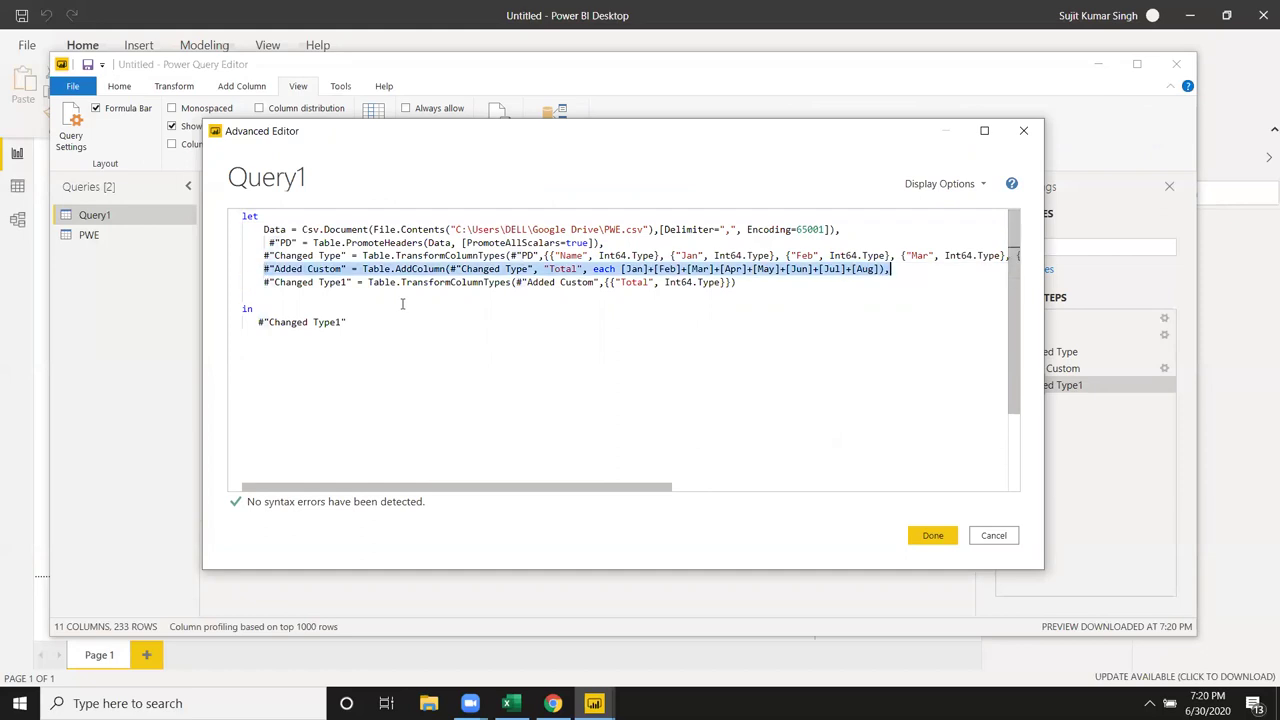
key(Down)
key(Down)
key(Down)
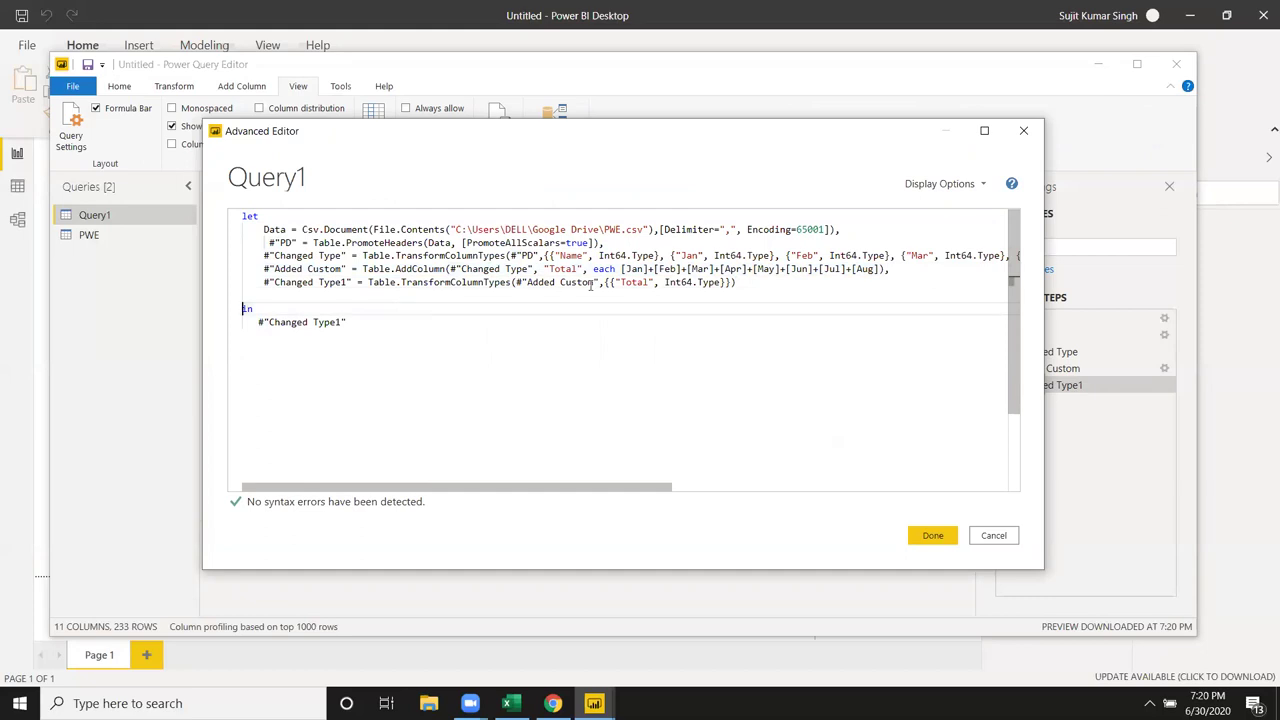
click(754, 284)
text(,)
key(Return)
key(ctrl+v)
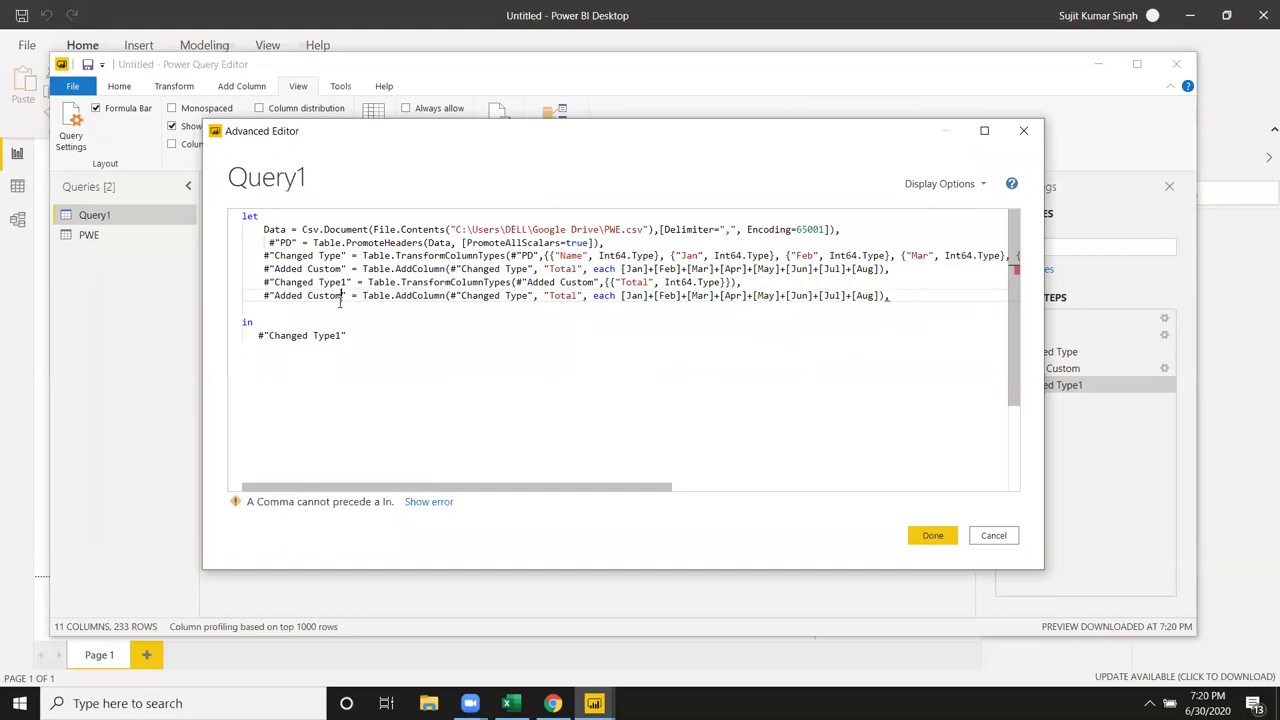
text(2)
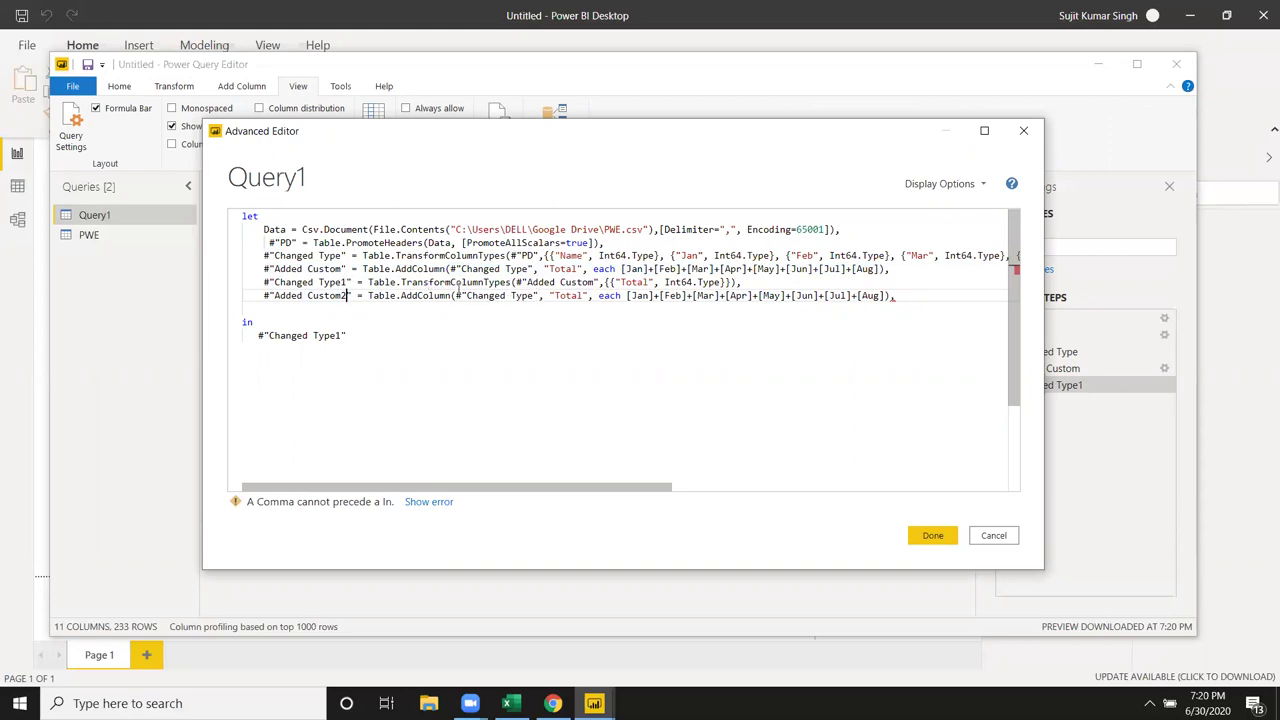
Make Added Custom2 build on Changed Type1 and name its new column GST.
drag(347, 282, 275, 283)
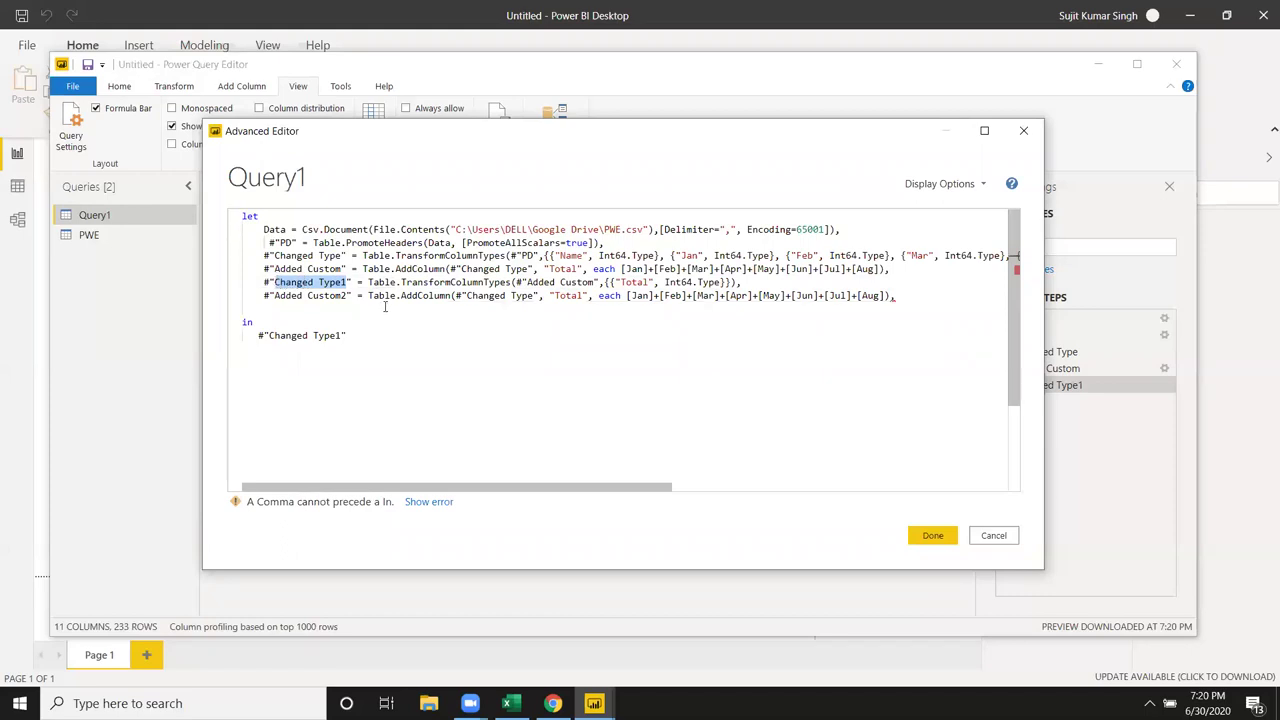
click(531, 300)
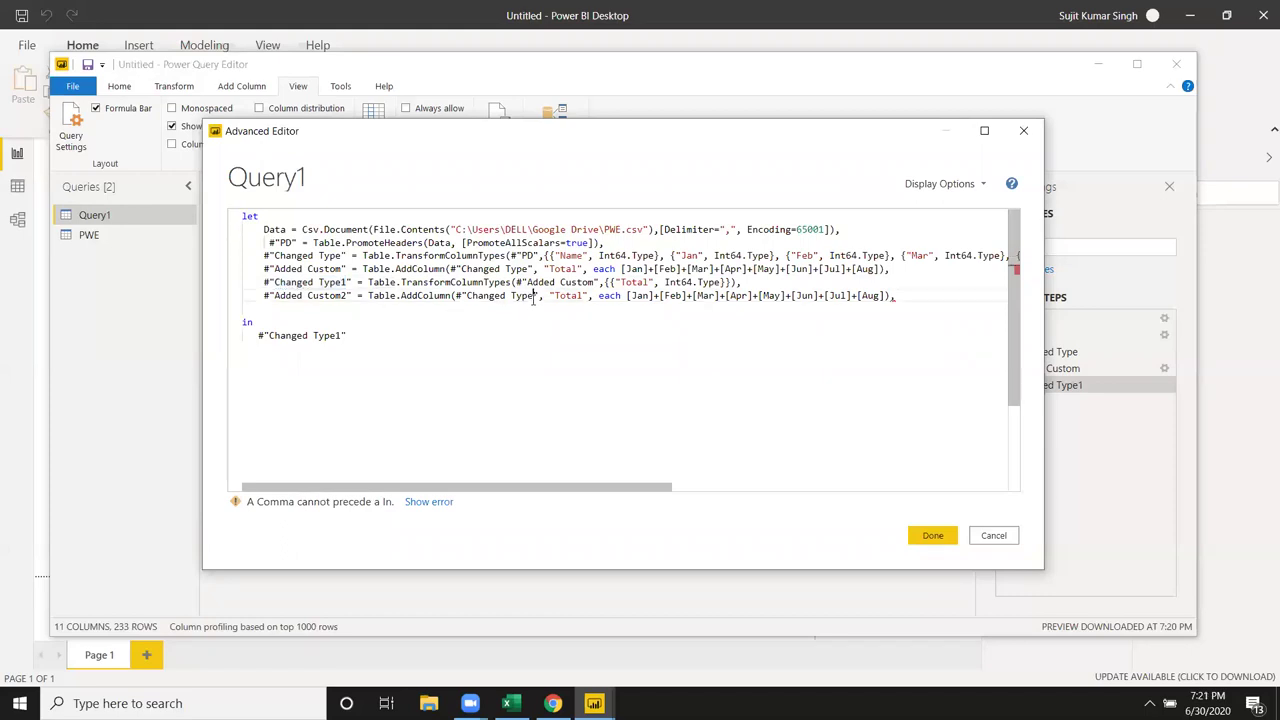
text(1)
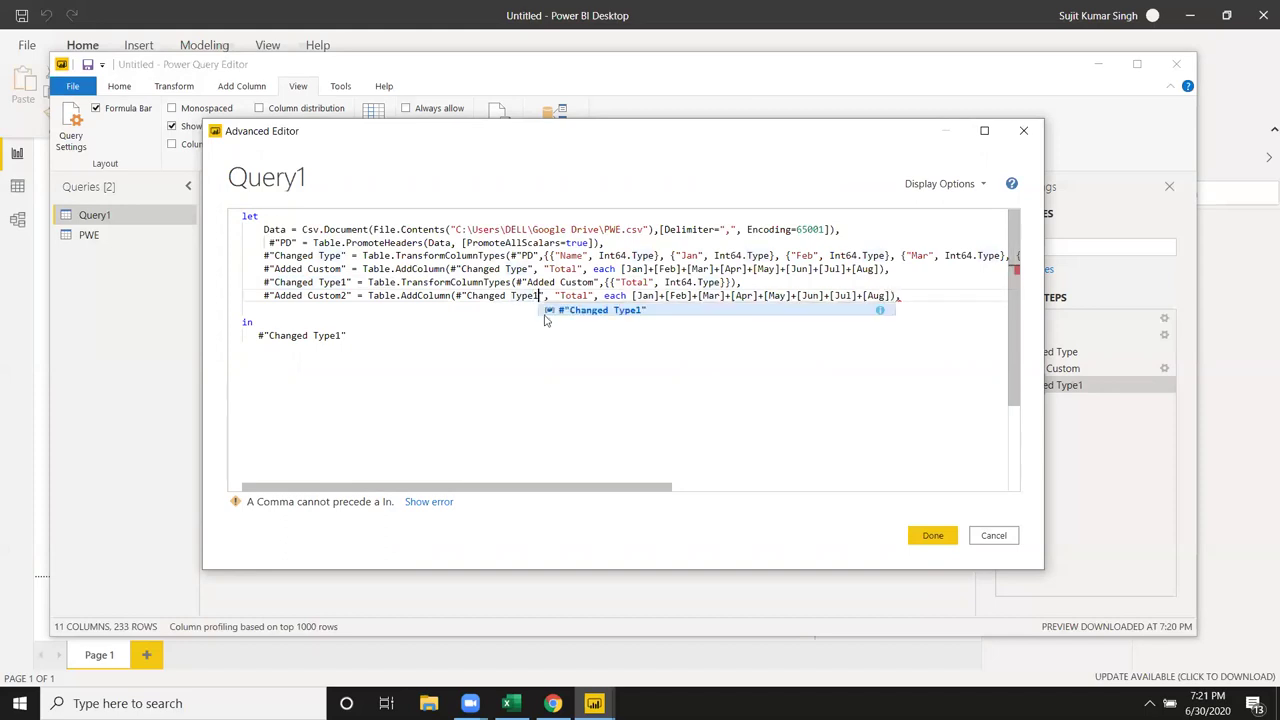
click(580, 296)
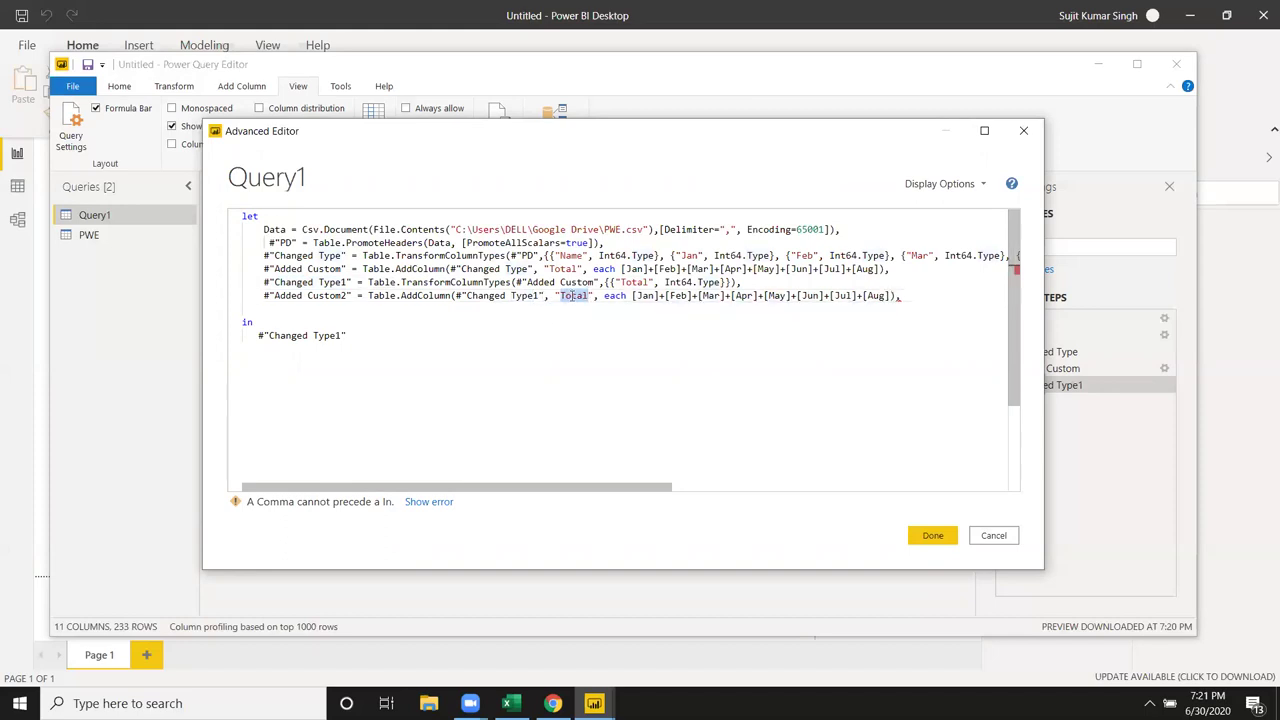
text(GST)
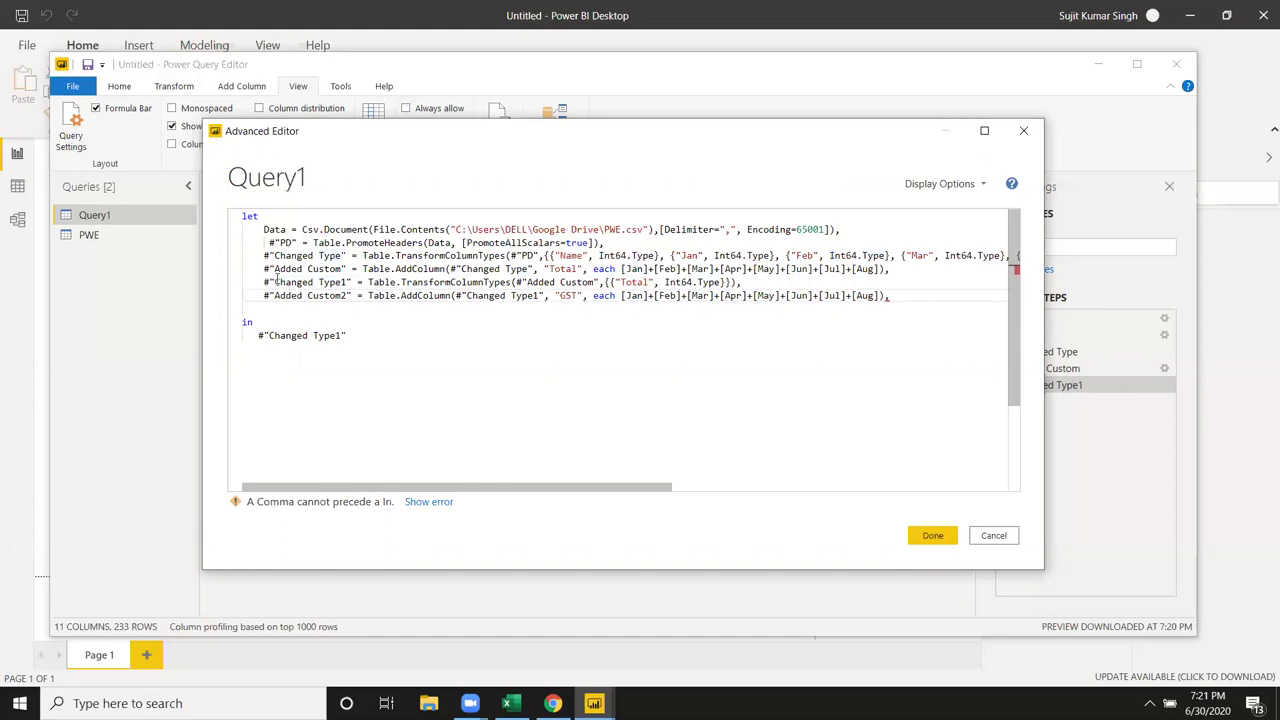
Replace the GST month-sum with [total]*18% and remove the line's trailing comma.
click(275, 282)
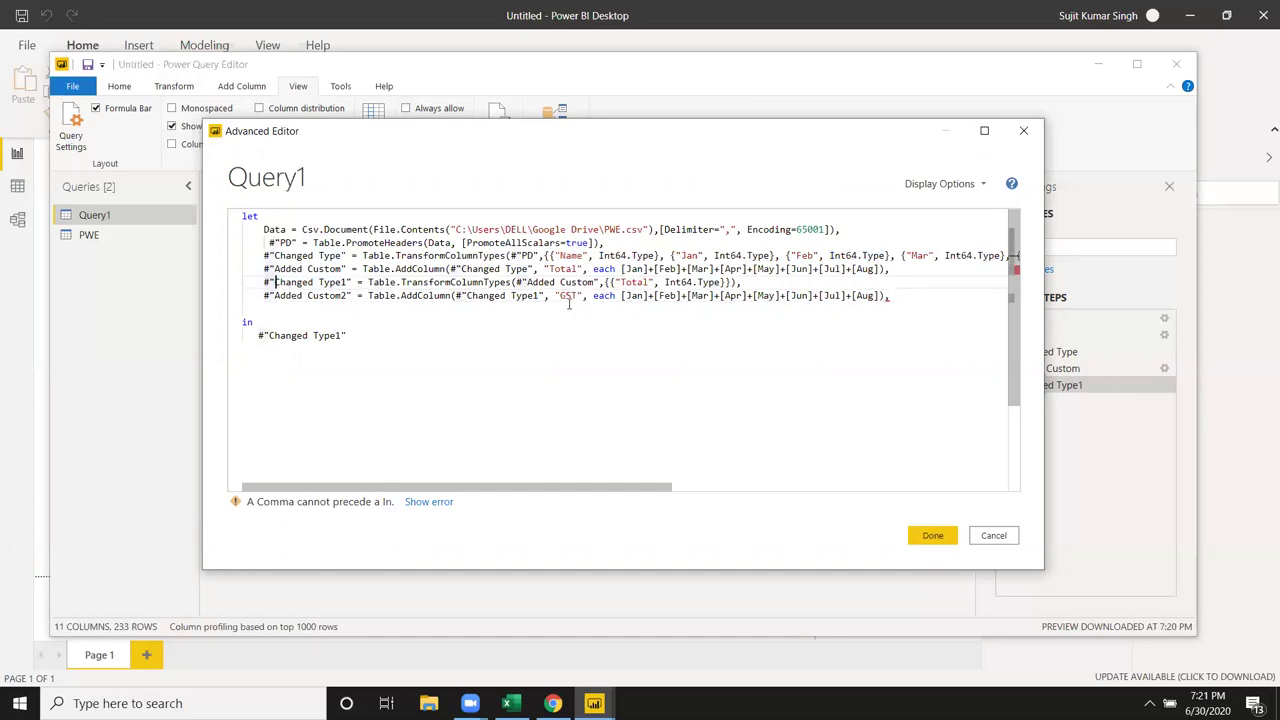
drag(621, 296, 877, 296)
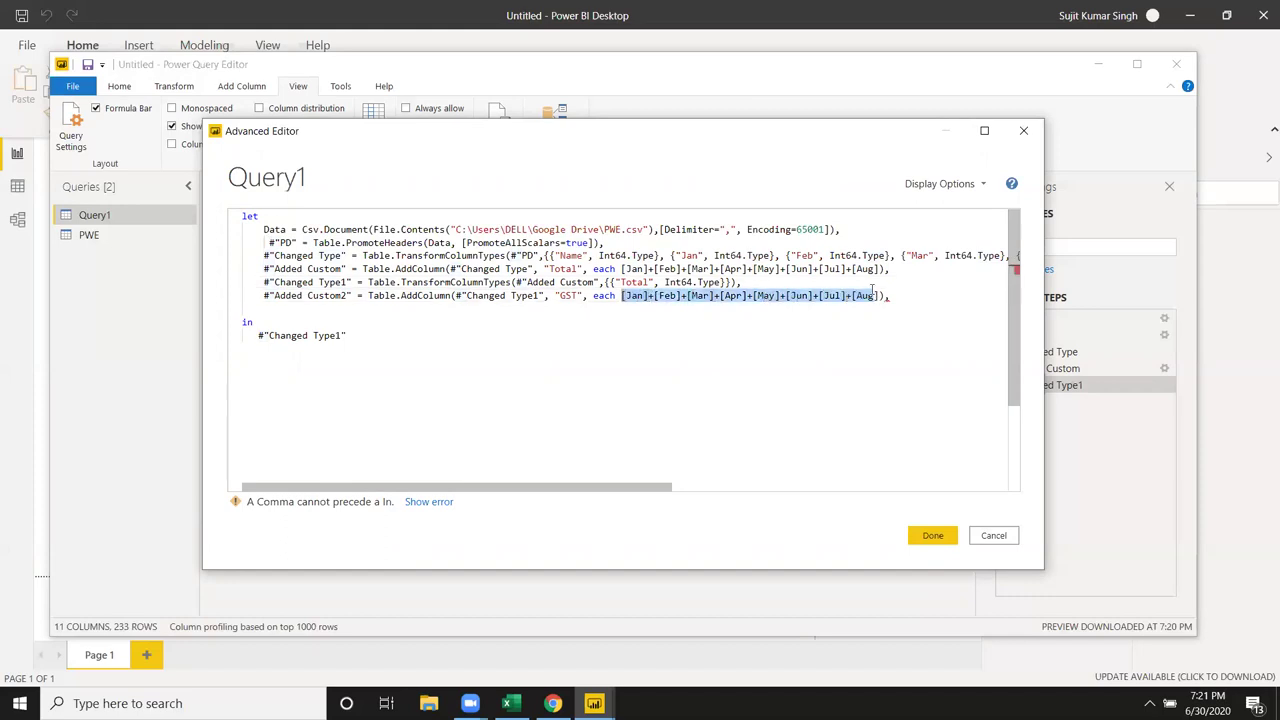
key(BackSpace)
key(Delete)
text([total)
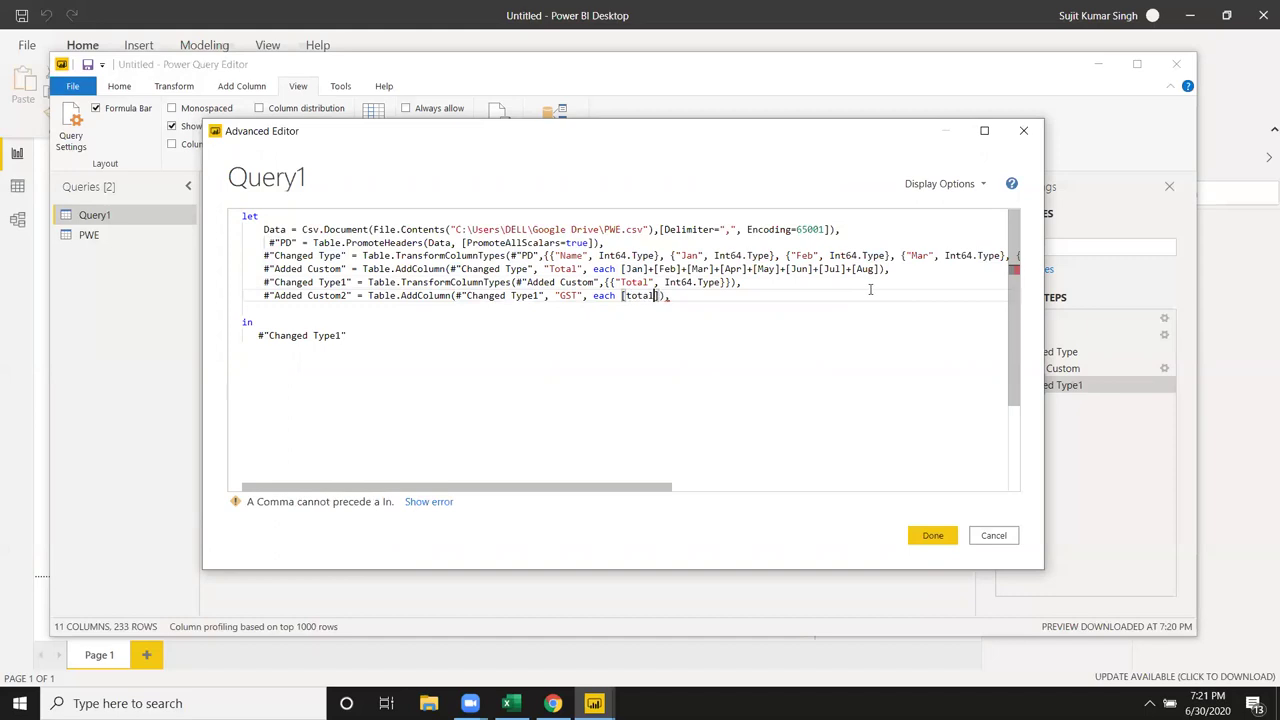
text(]*)
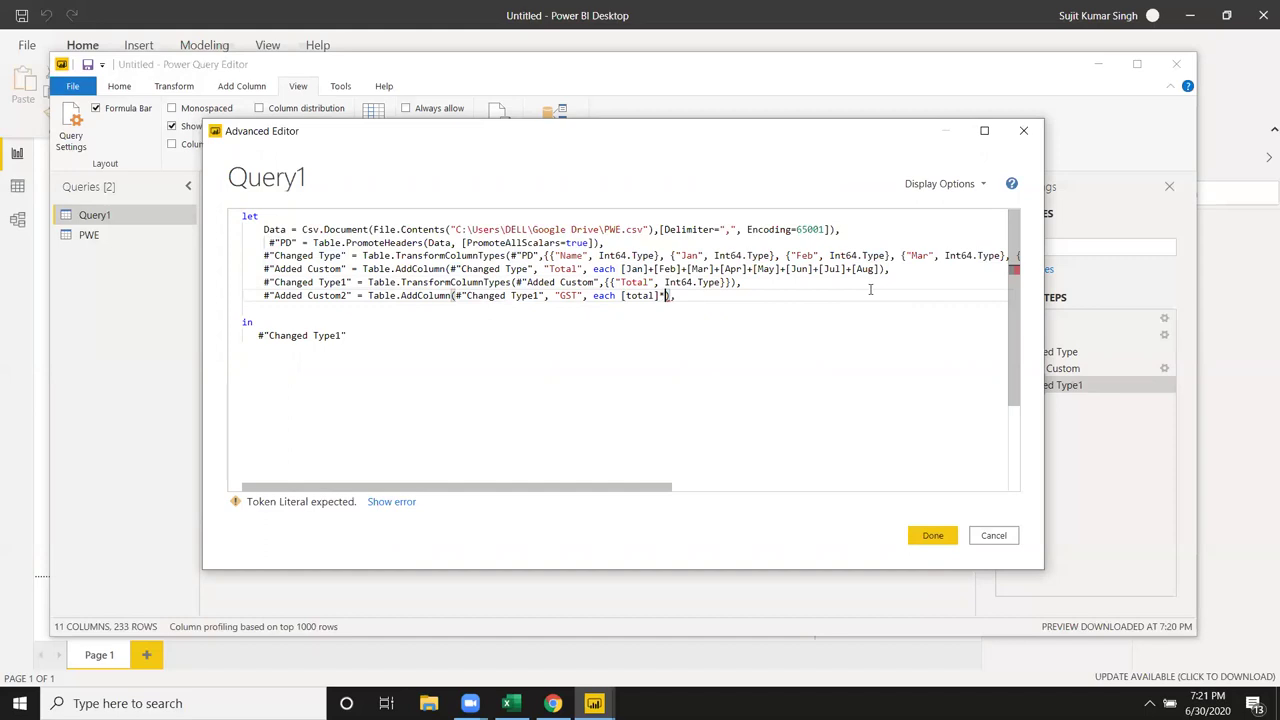
text(18%)
click(757, 300)
key(BackSpace)
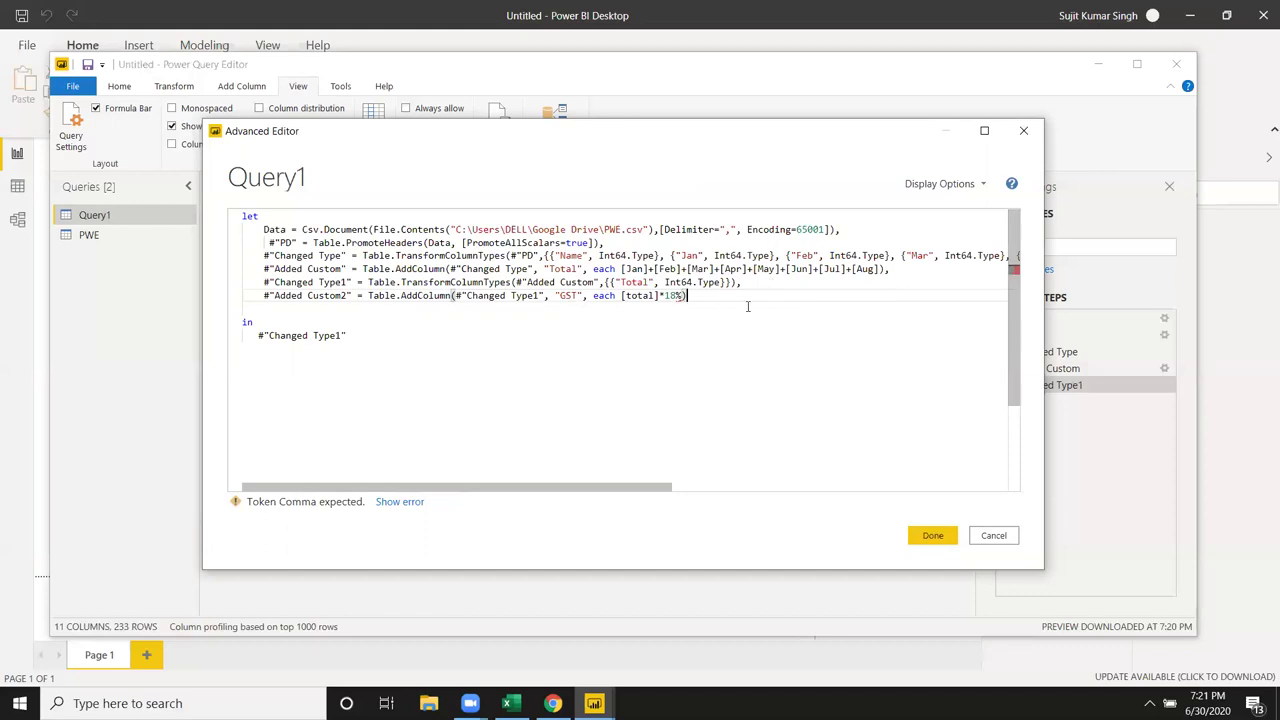
click(641, 372)
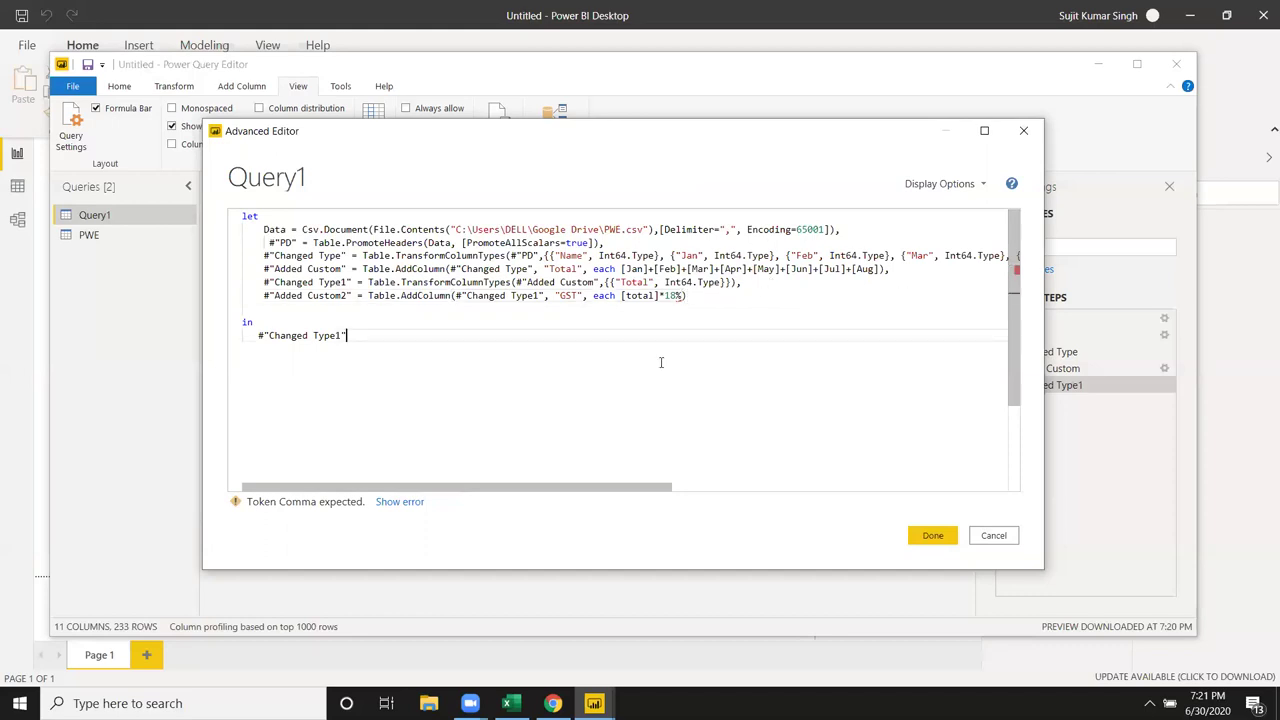
Check the syntax error and make the query return #"Added Custom2" after in.
click(415, 503)
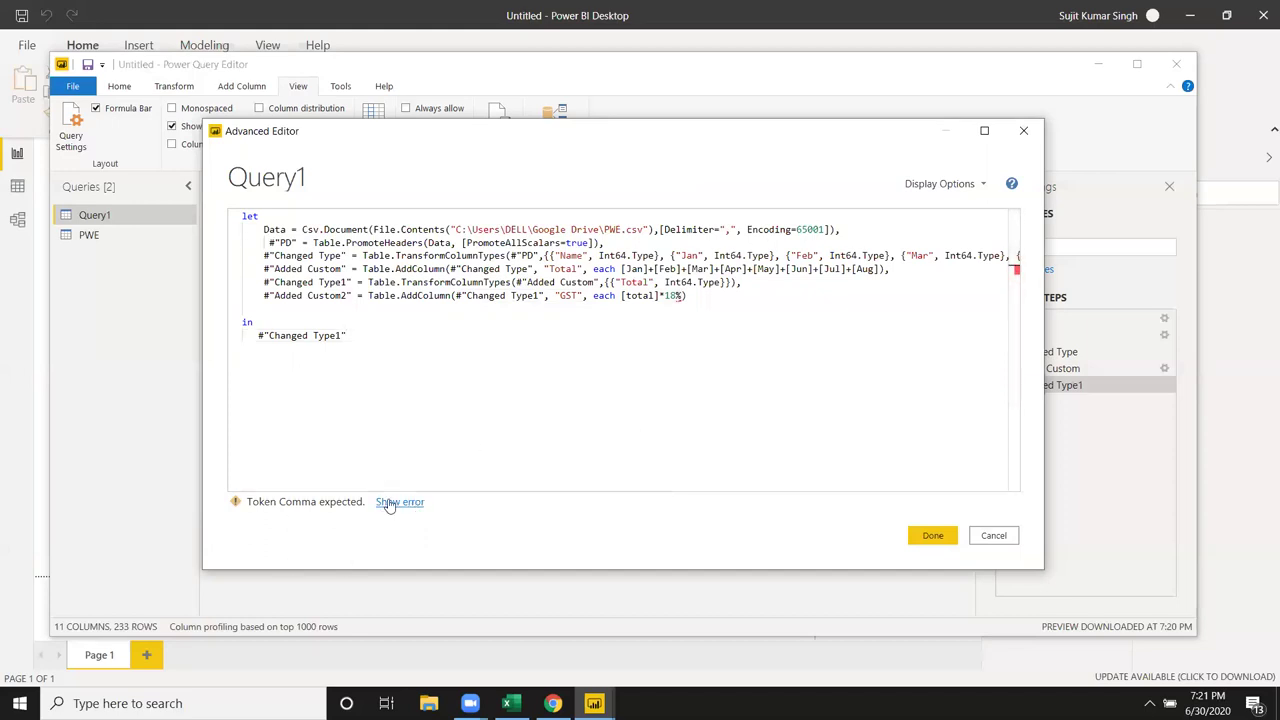
mouse_move(670, 487)
mouse_down()
mouse_move(1030, 492)
mouse_move(623, 456)
mouse_up()
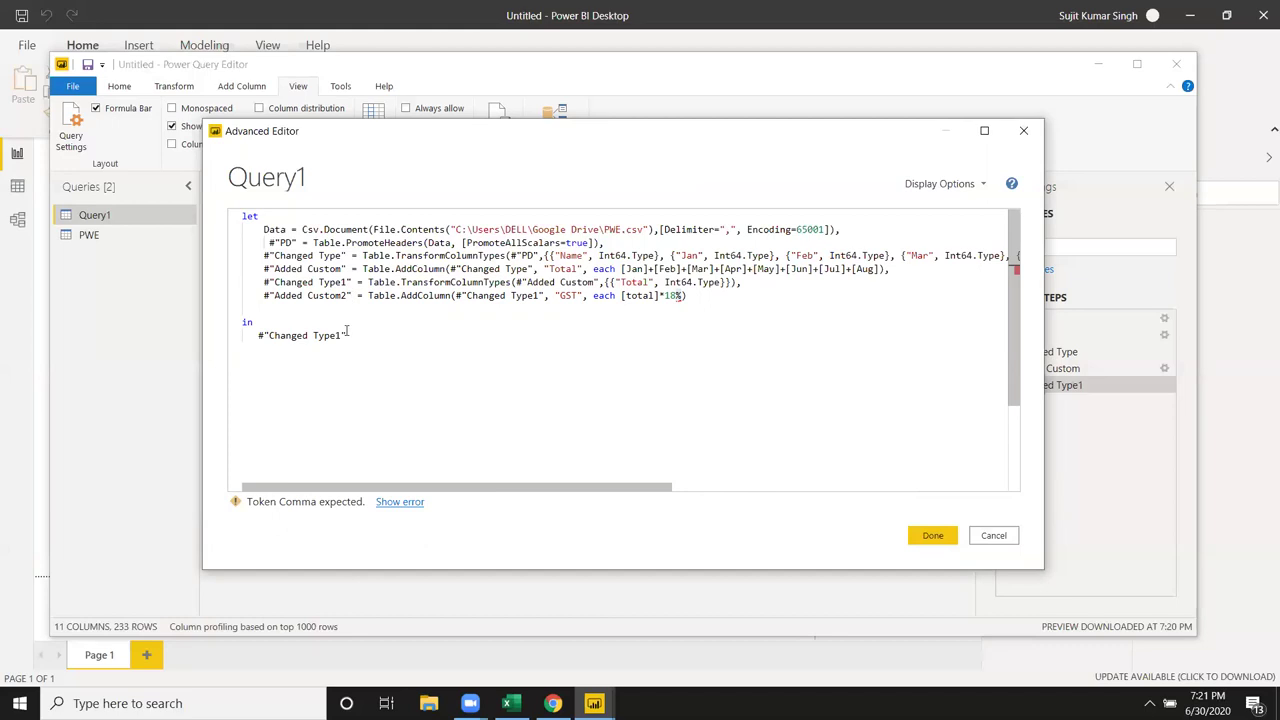
drag(346, 336, 247, 335)
text(#a)
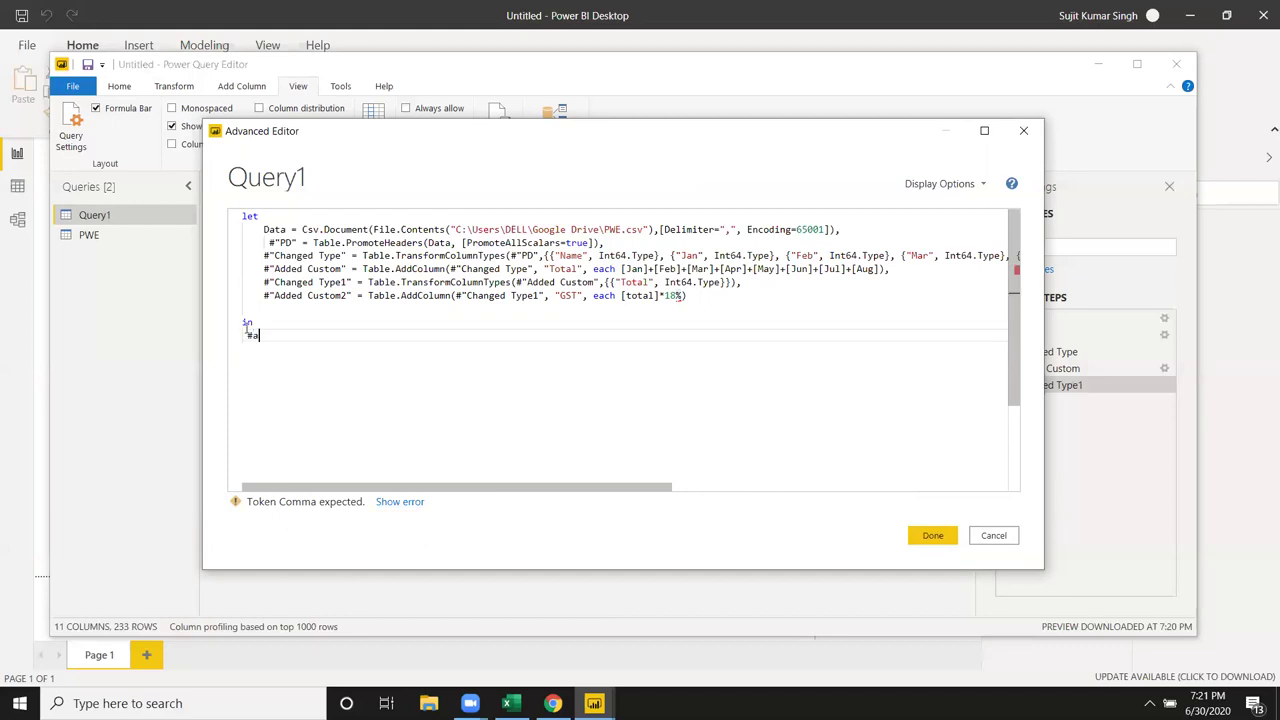
key(BackSpace)
text(a)
text(dd")
drag(352, 295, 259, 296)
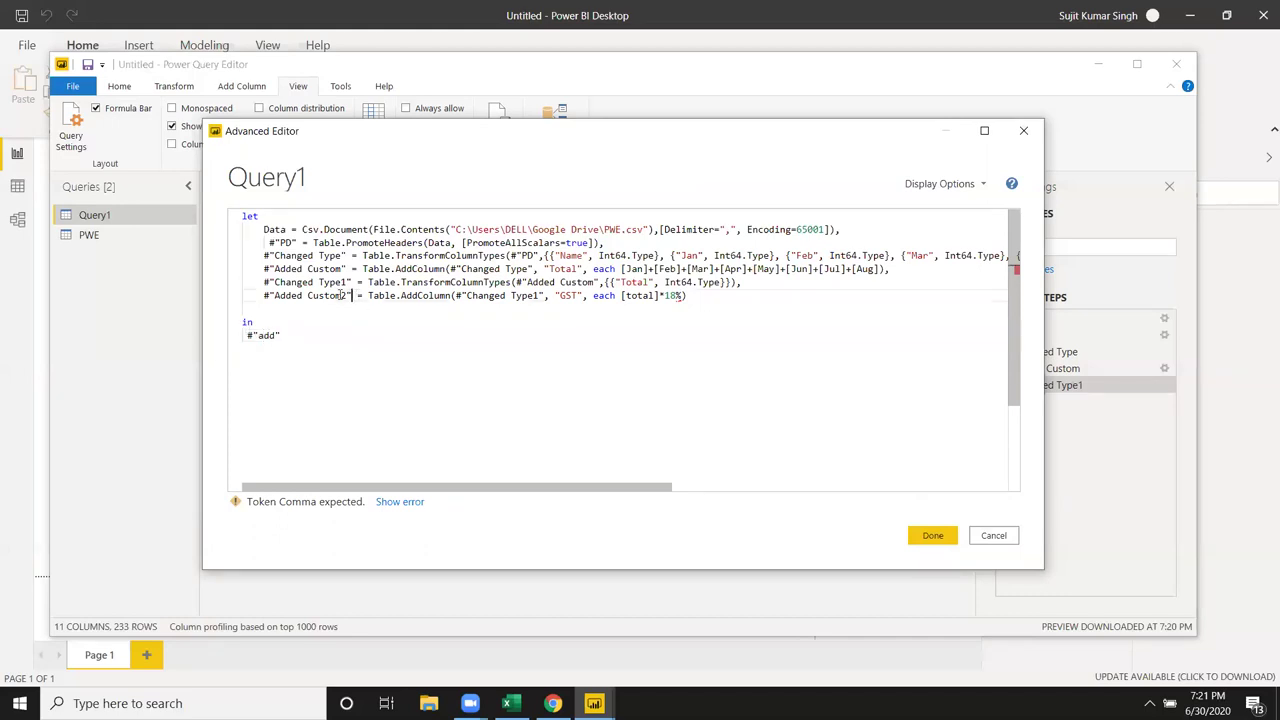
key(ctrl+c)
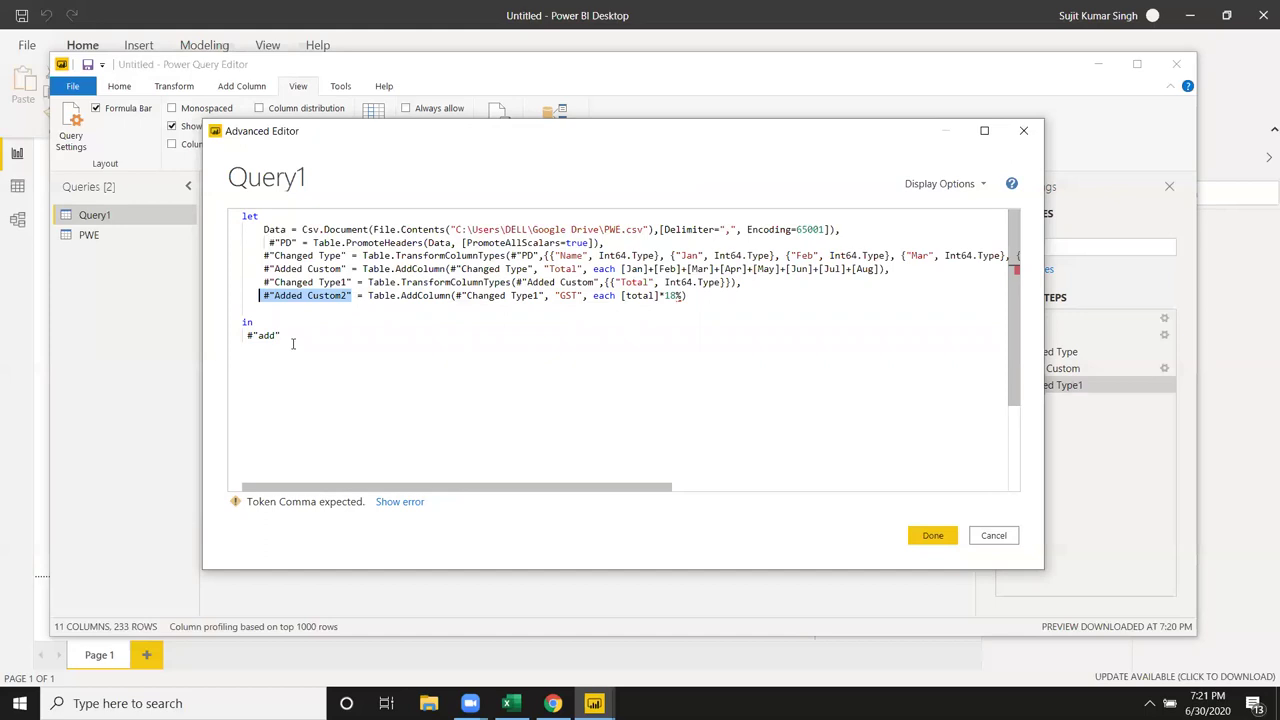
drag(290, 336, 226, 338)
key(ctrl+v)
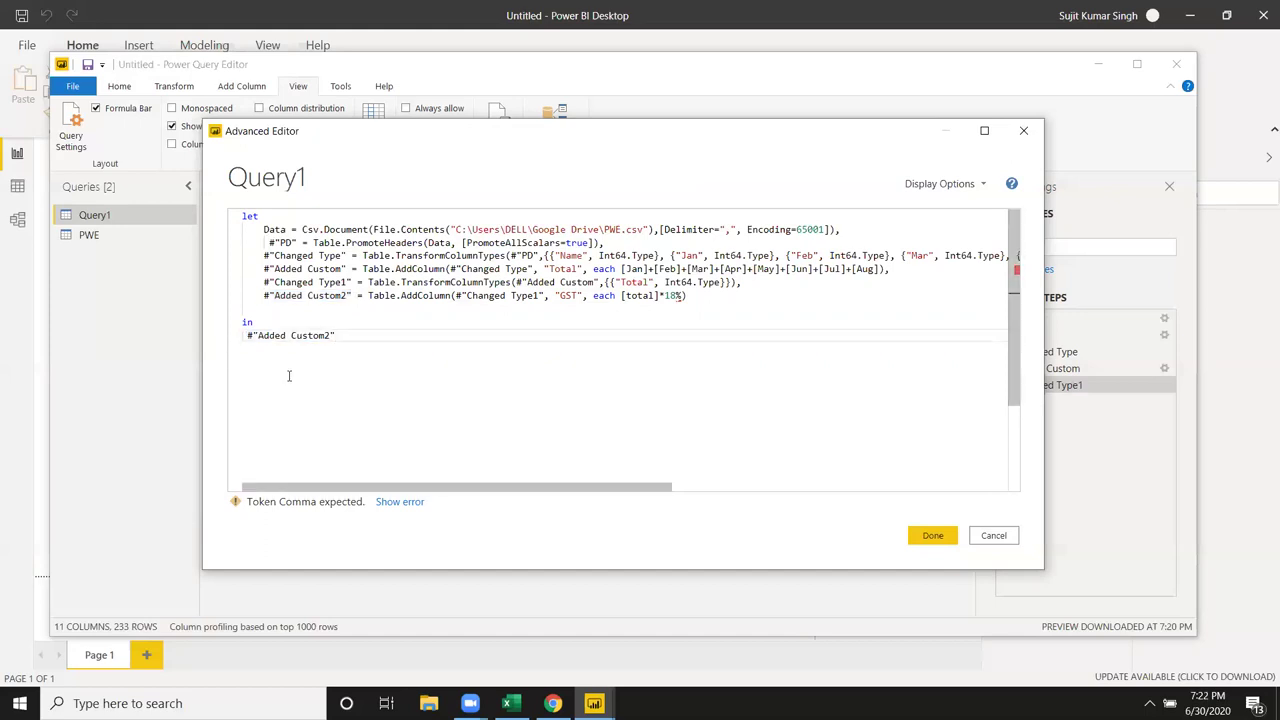
click(357, 321)
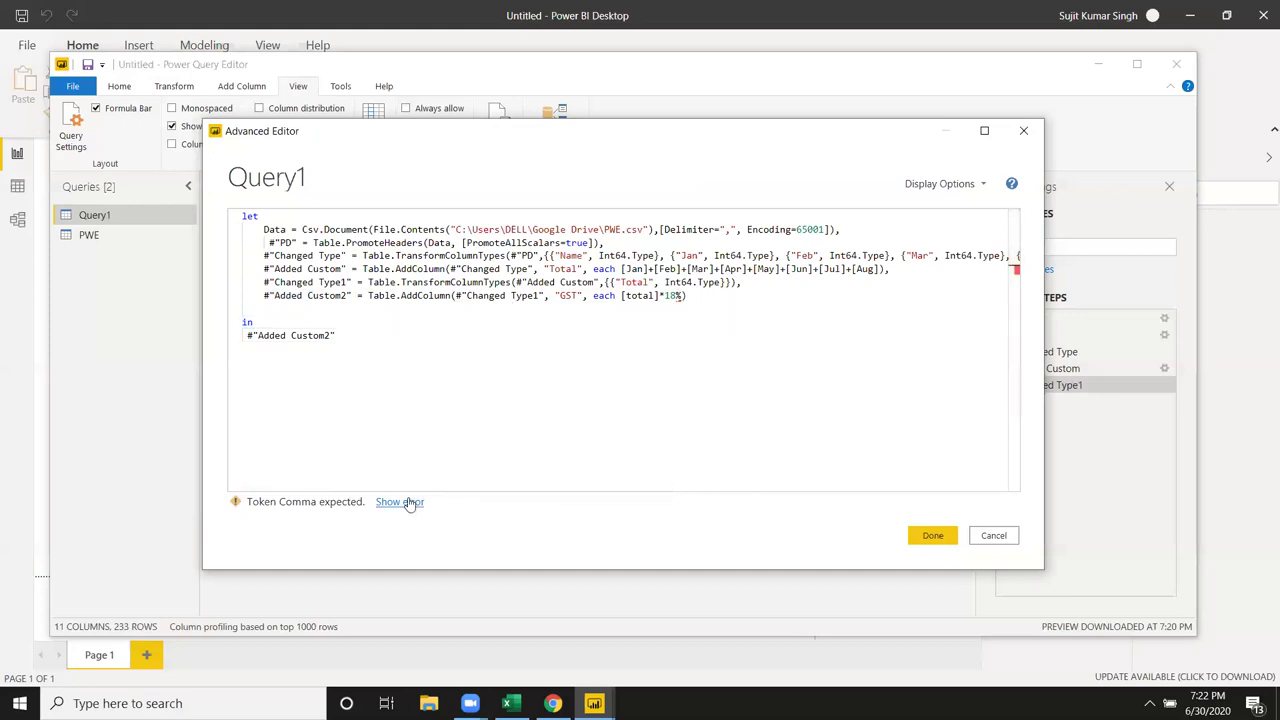
Change the GST multiplier from 18% to 0.18.
click(686, 295)
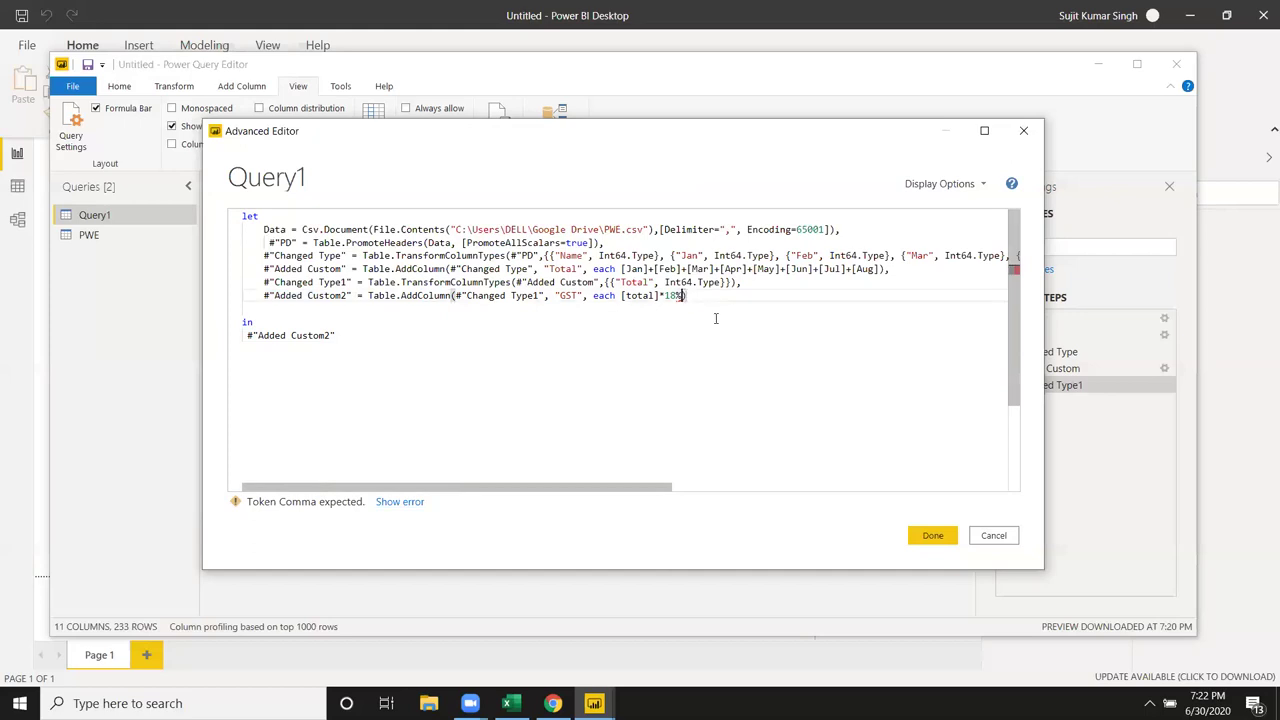
key(BackSpace)
key(BackSpace)
key(BackSpace)
text(0.18)
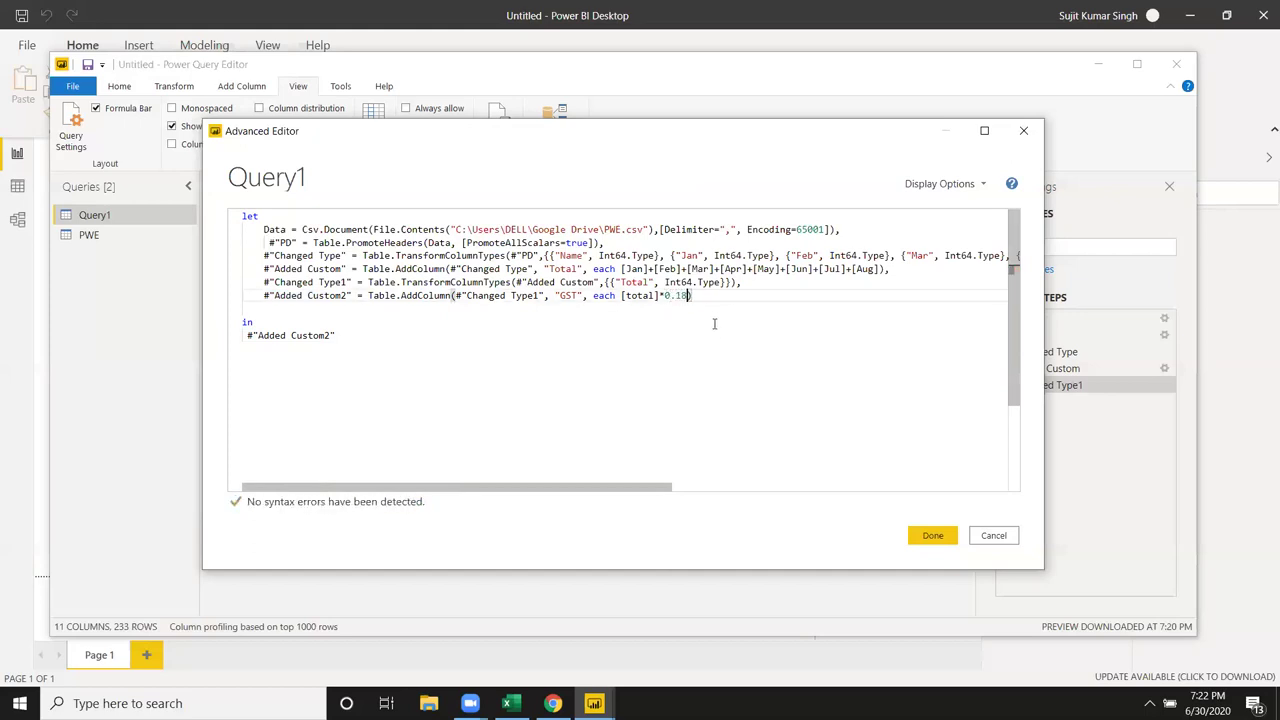
click(569, 368)
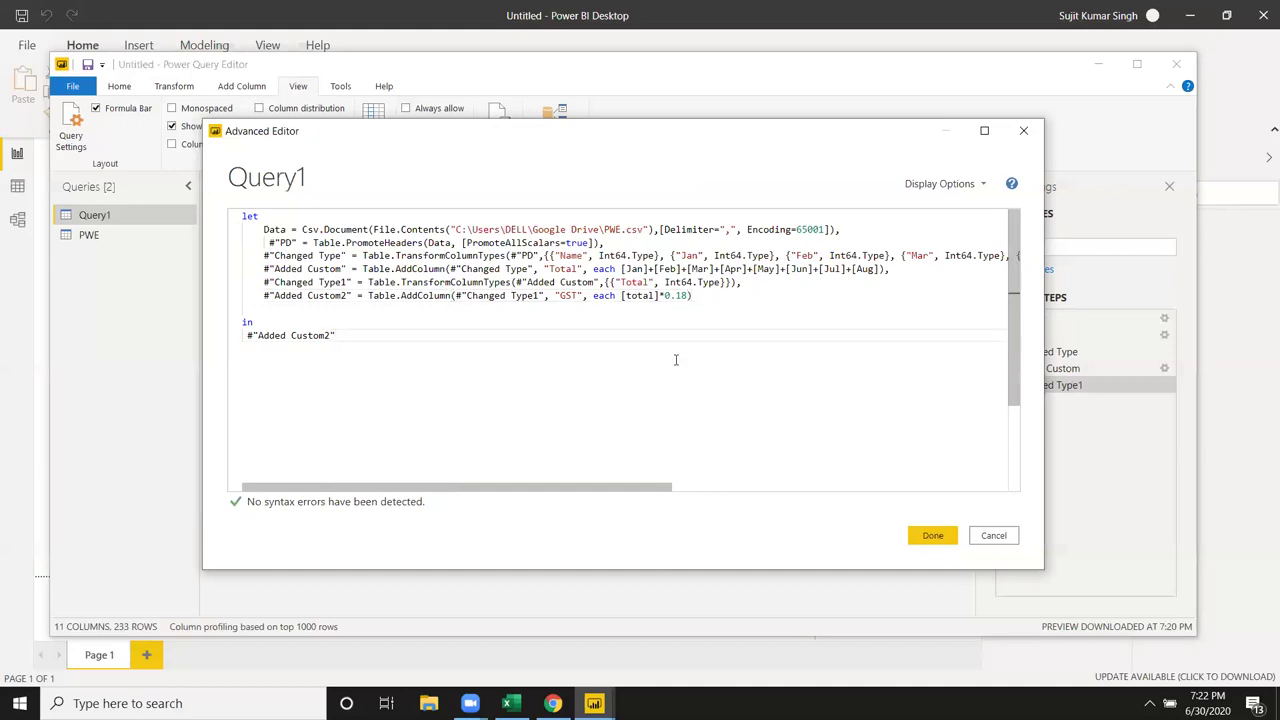
Apply the code and inspect the GST errors reporting field 'total' not found.
click(930, 536)
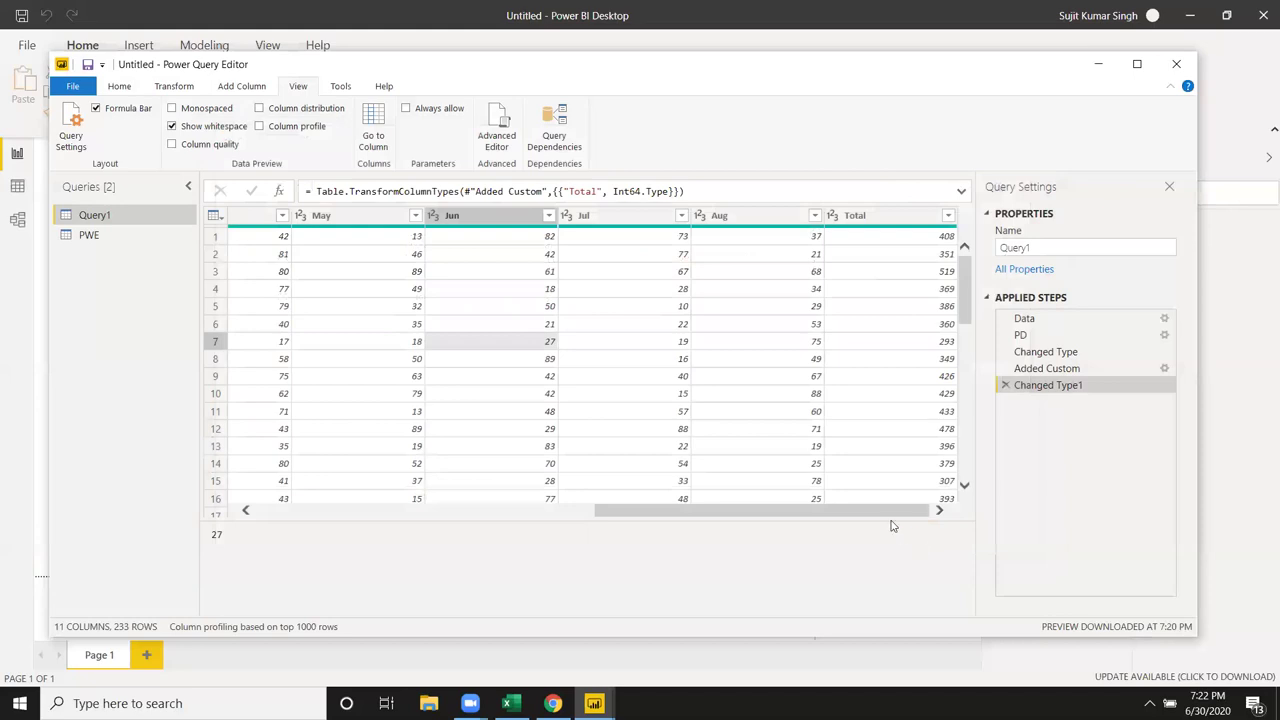
drag(835, 609, 922, 607)
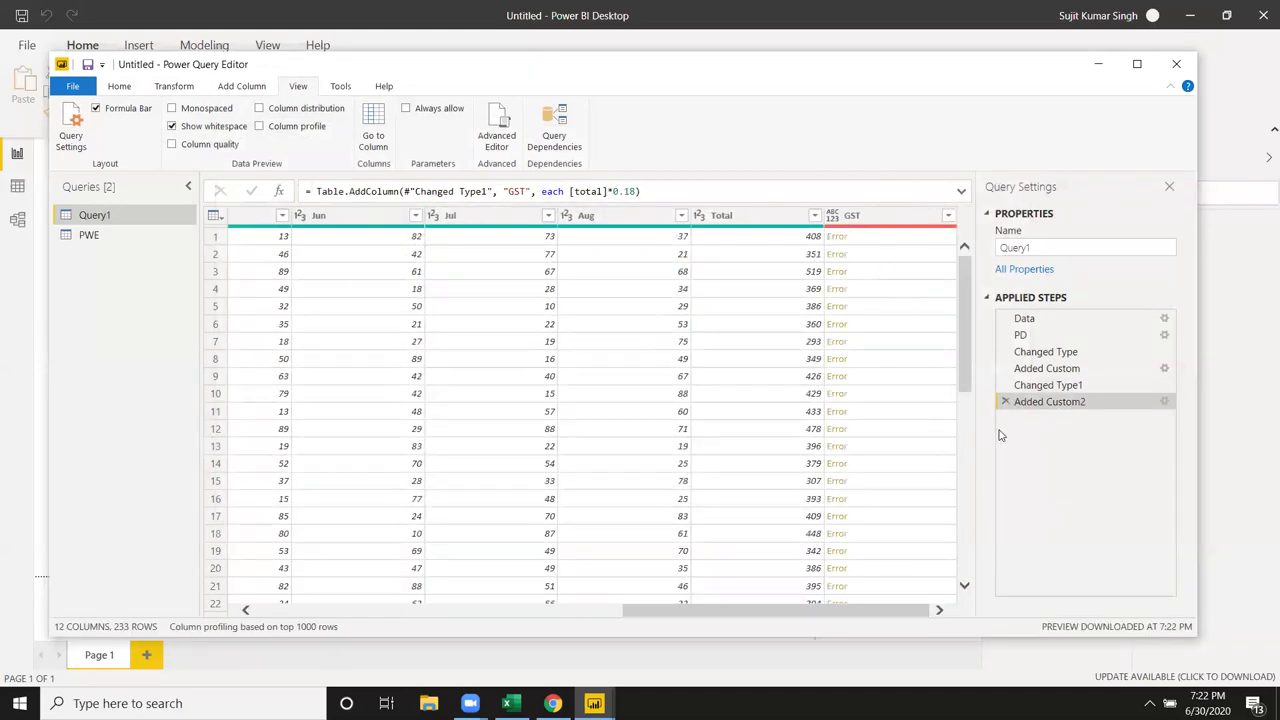
click(916, 326)
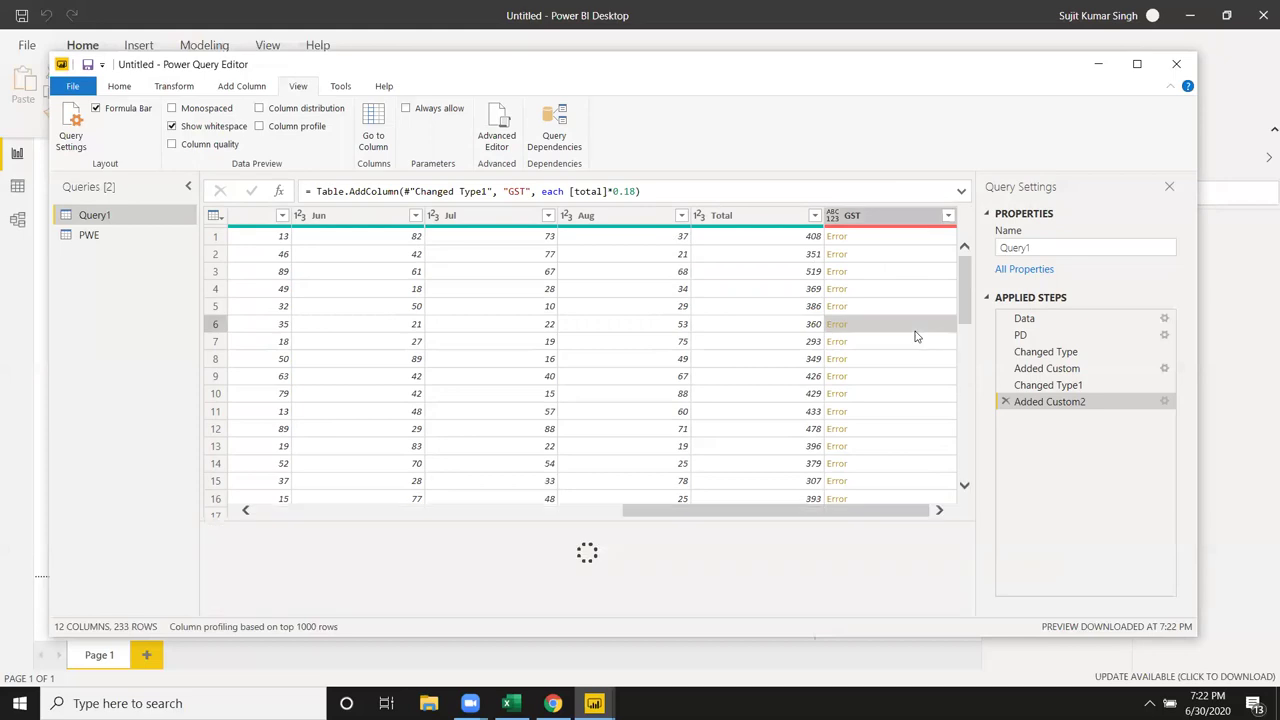
click(905, 274)
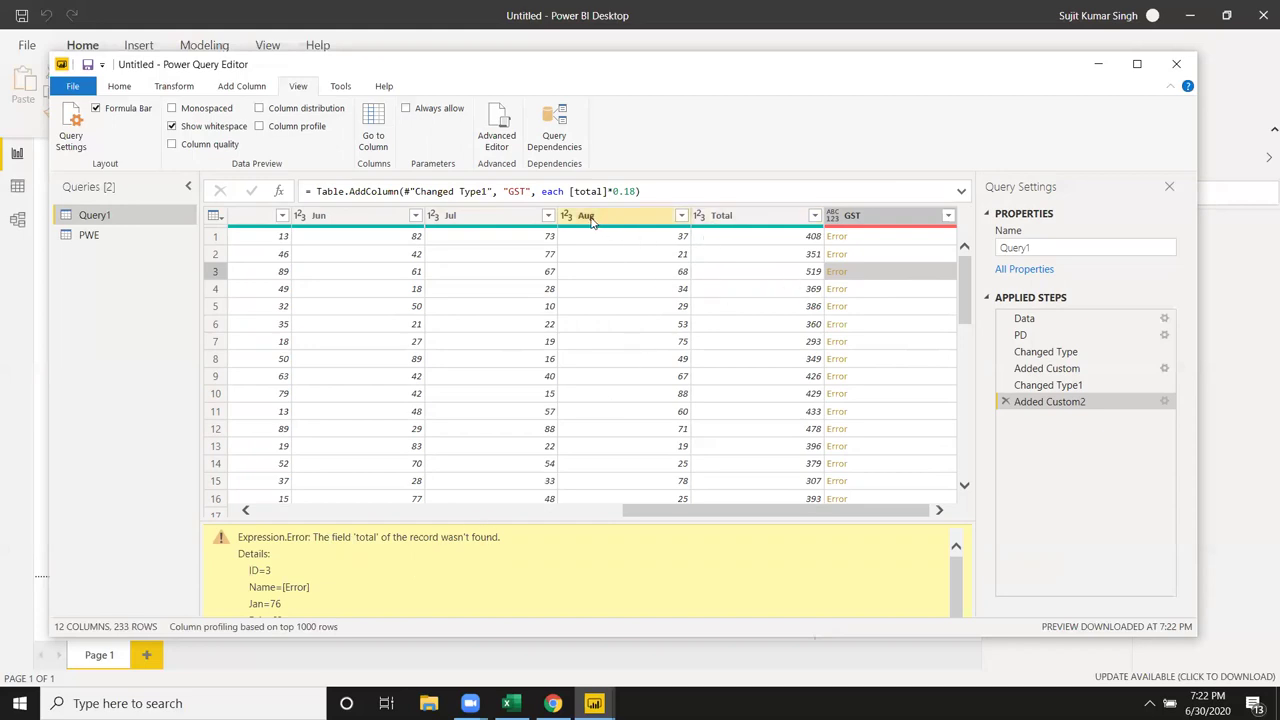
Correct [total] to [Total] in the GST formula bar.
click(574, 191)
key(Delete)
text(T)
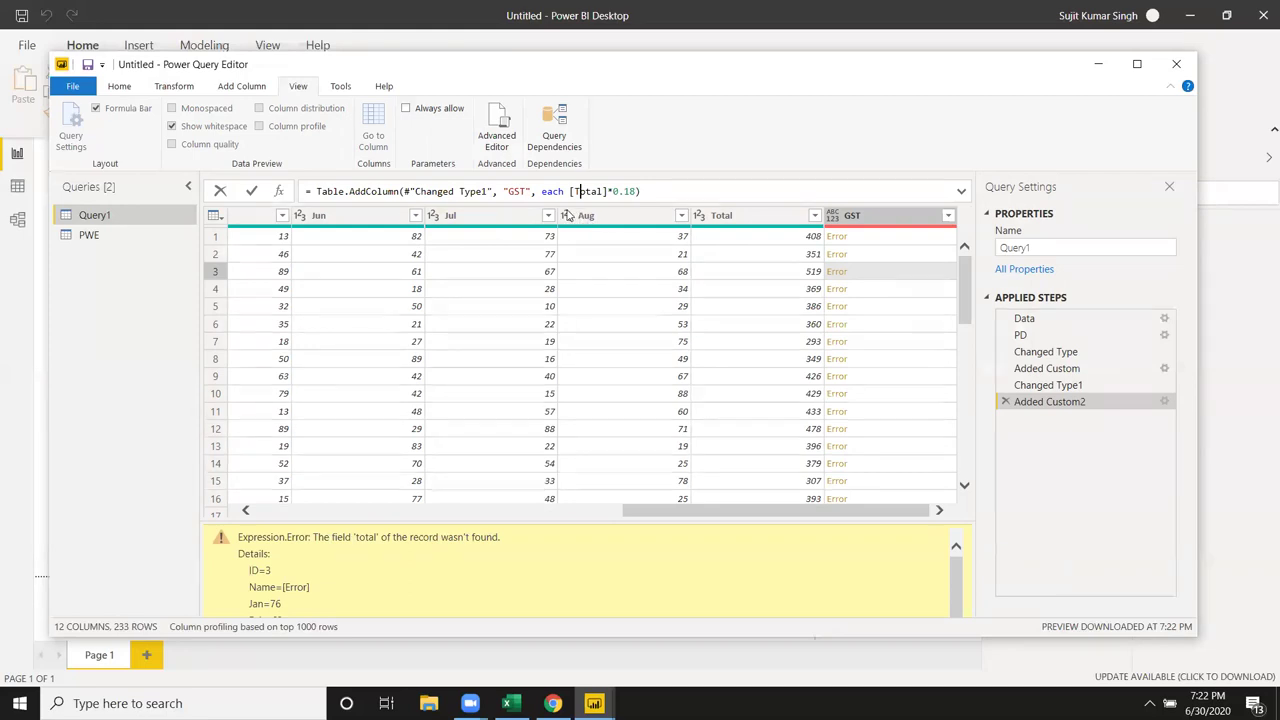
key(Return)
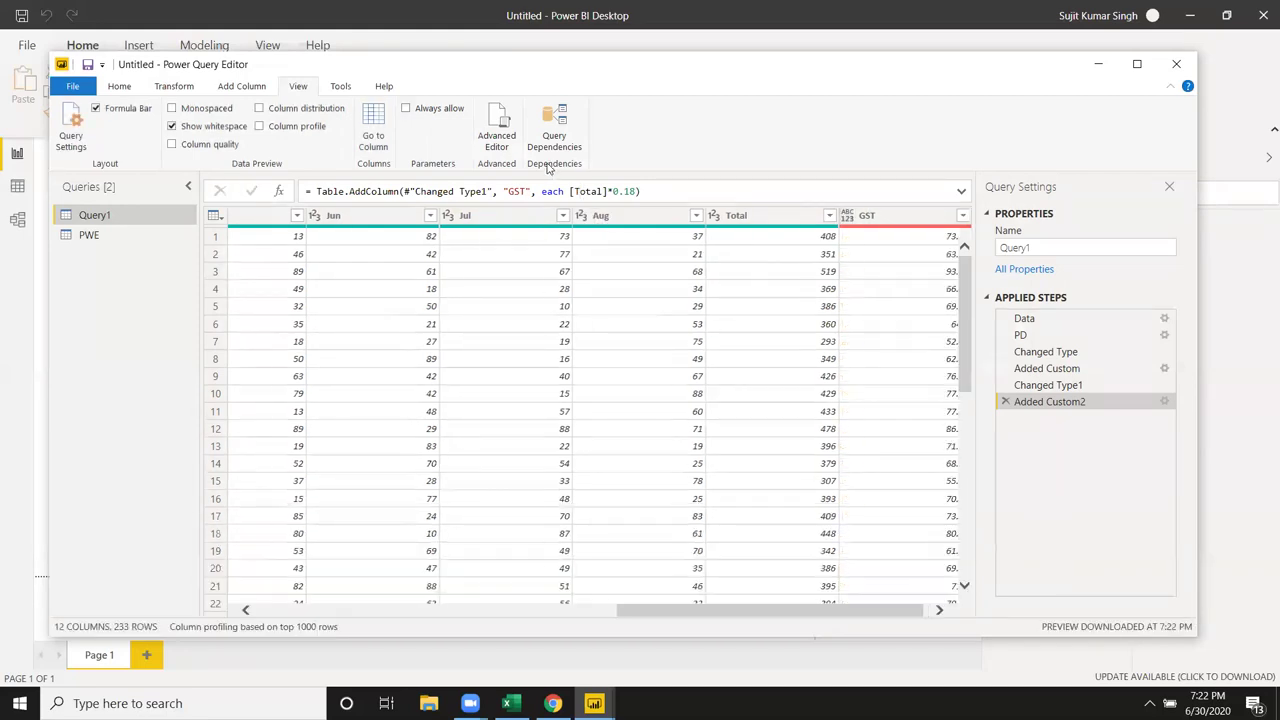
drag(785, 611, 791, 611)
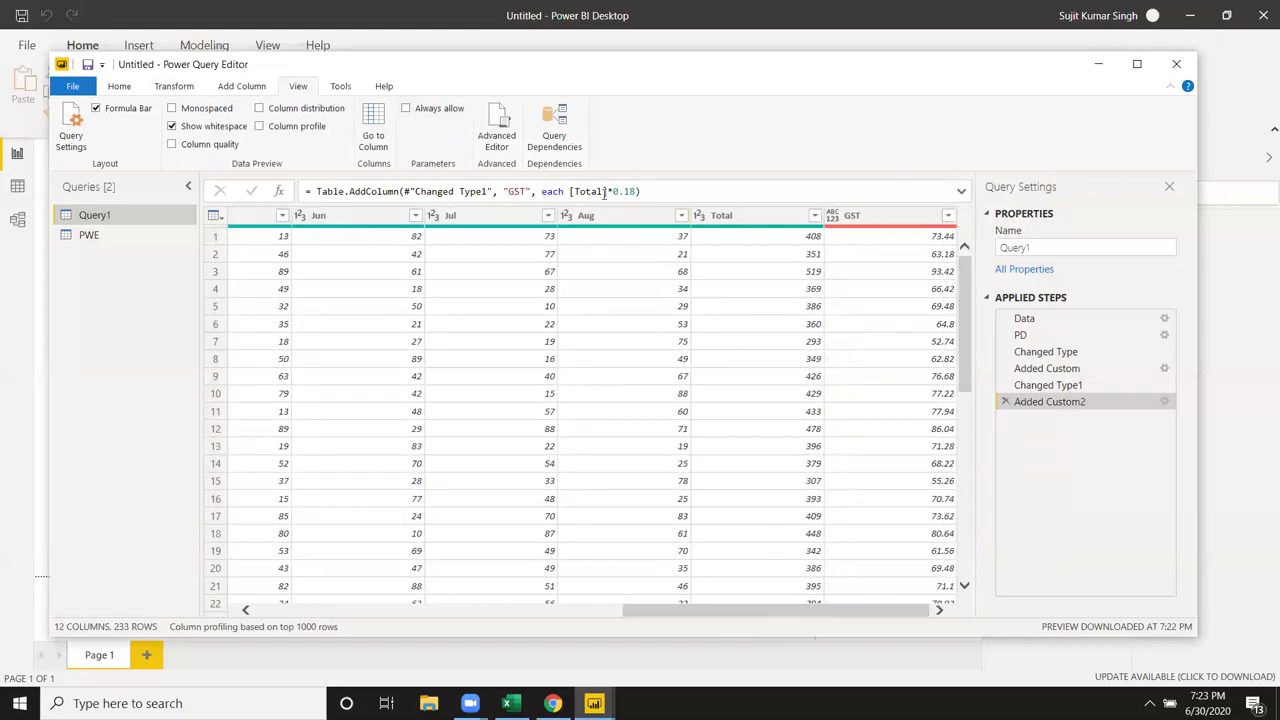
click(1050, 386)
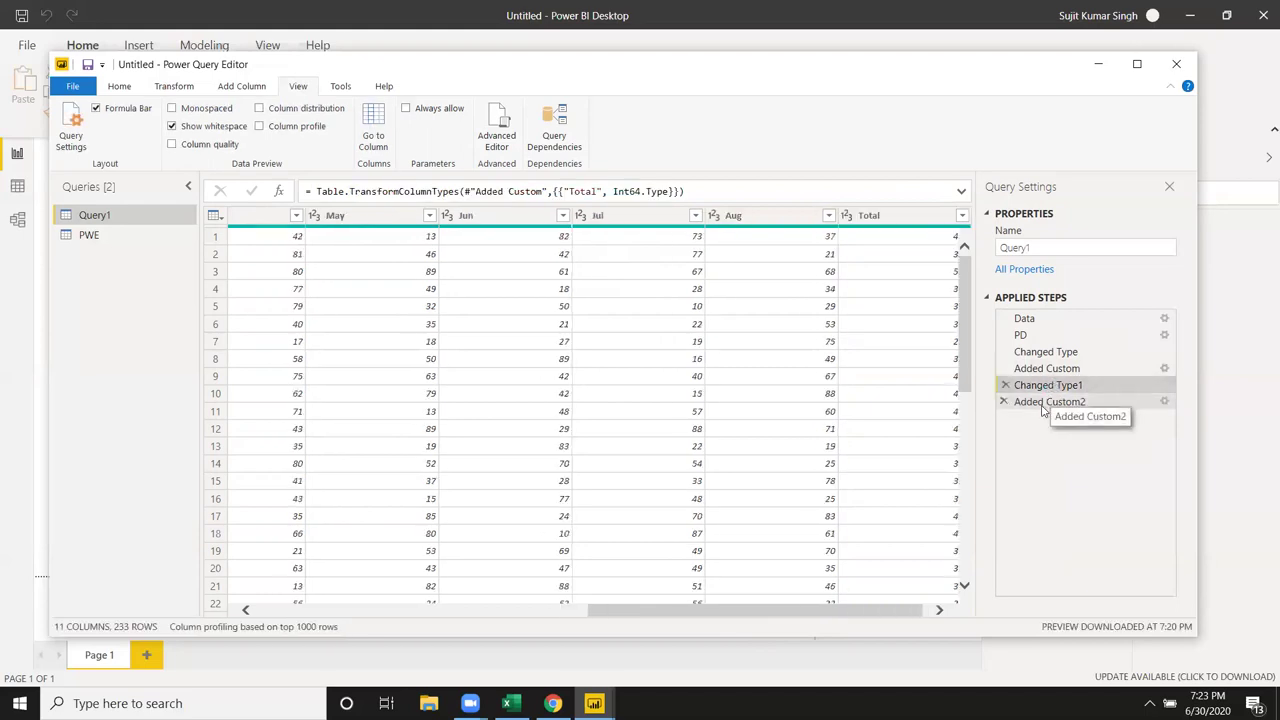
click(1043, 404)
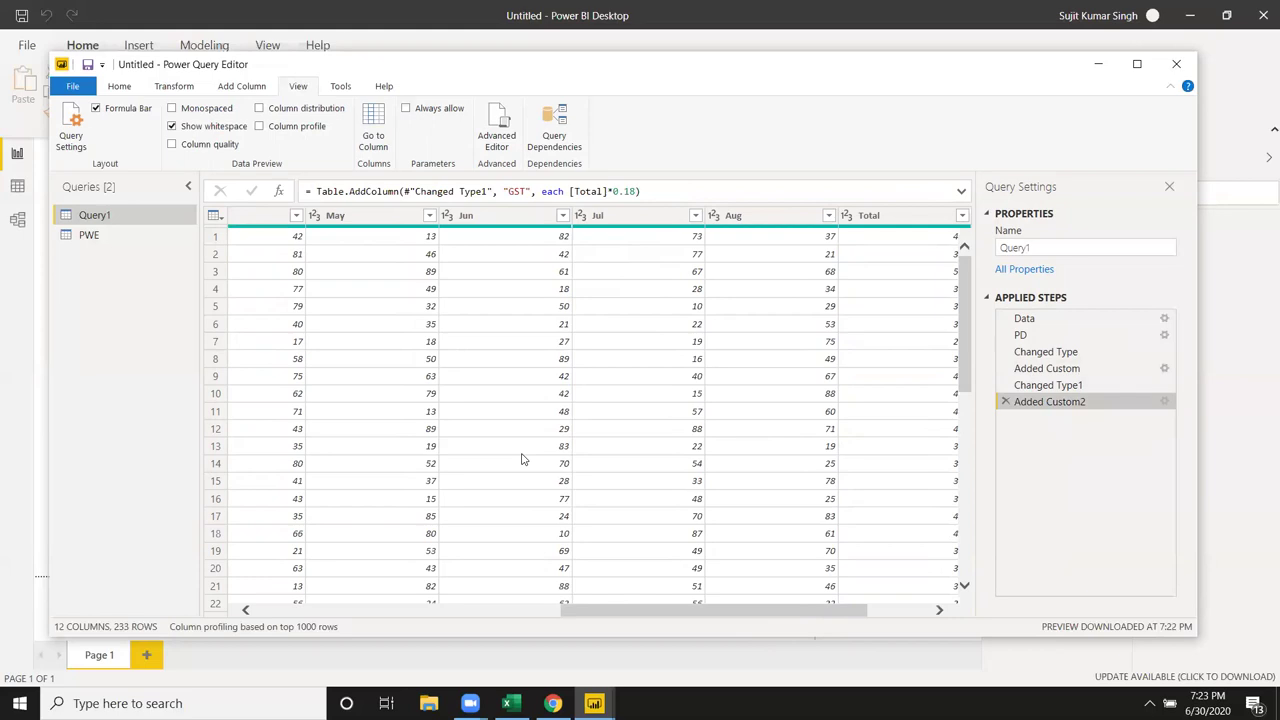
click(564, 346)
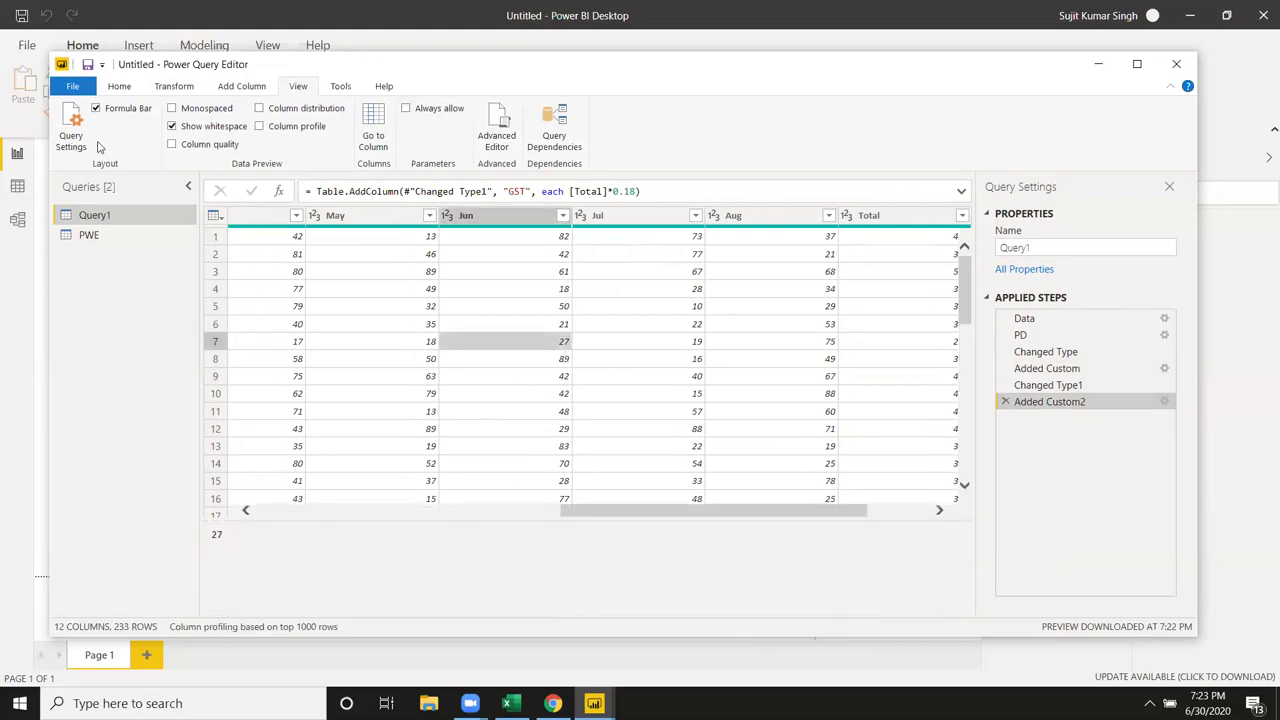
drag(648, 513, 748, 512)
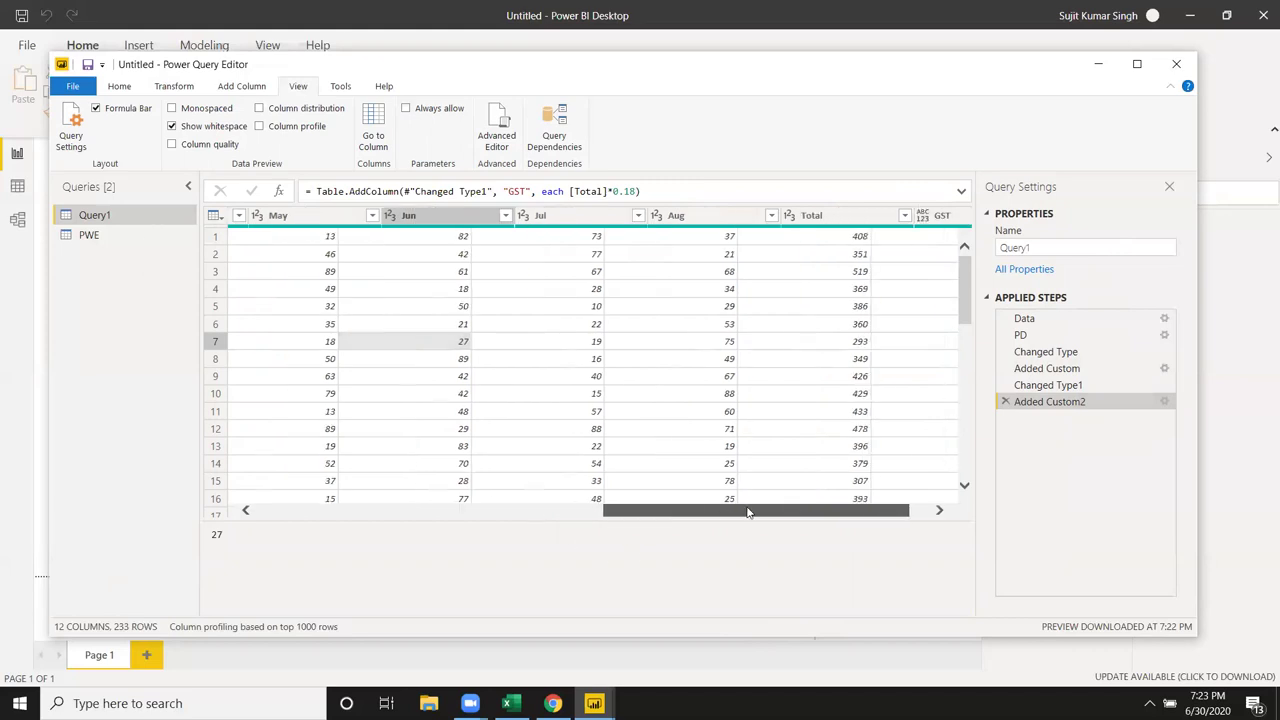
scroll(534, 489, left, 3)
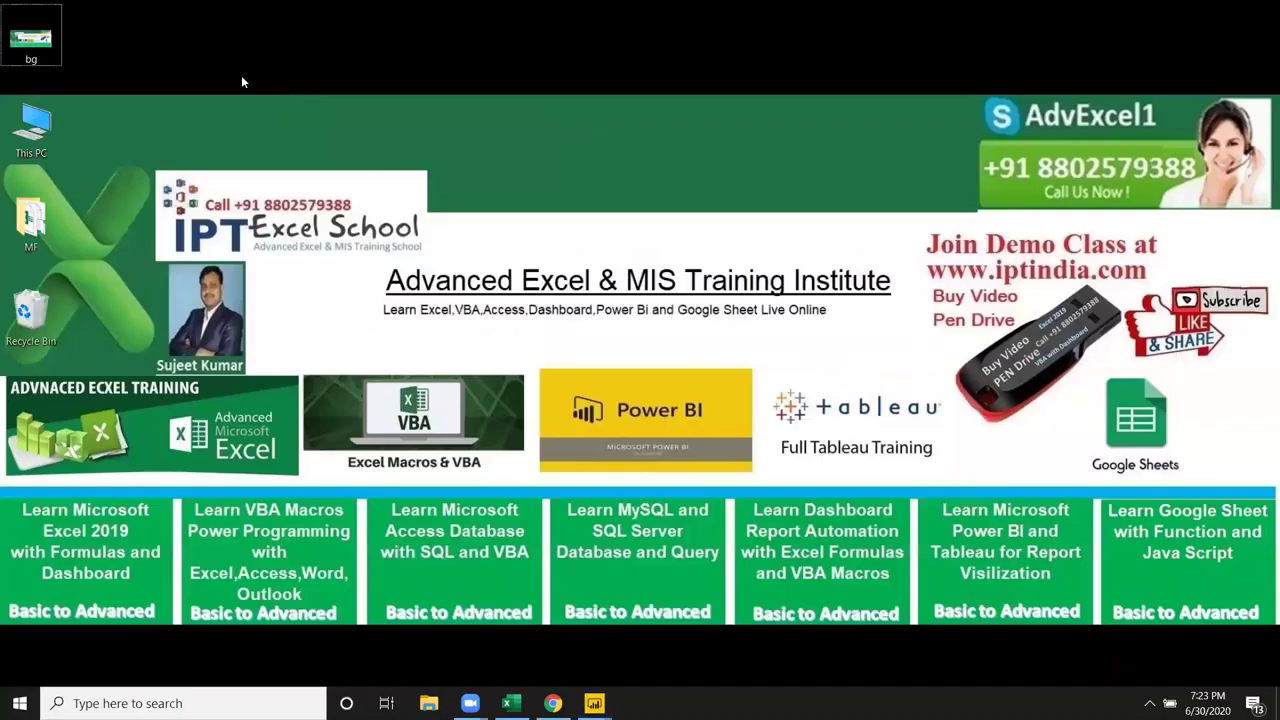
Refresh the Windows desktop from its right-click menu.
right_click(400, 194)
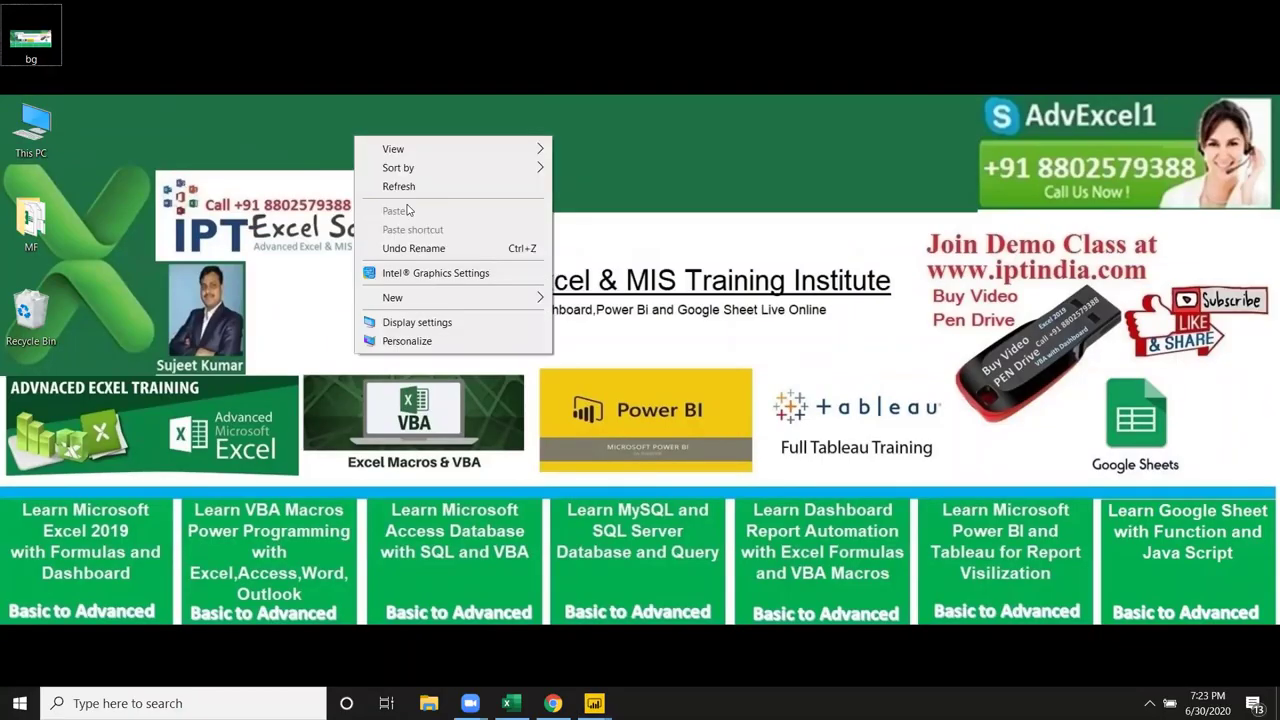
click(401, 188)
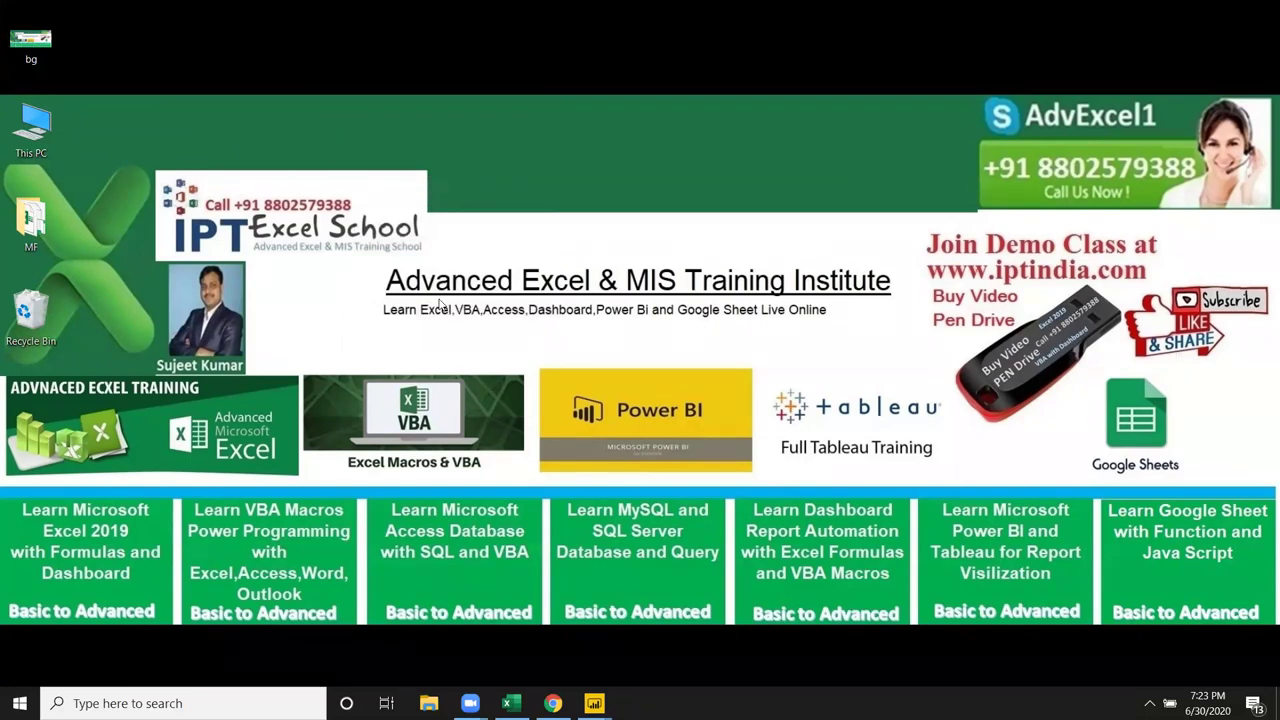